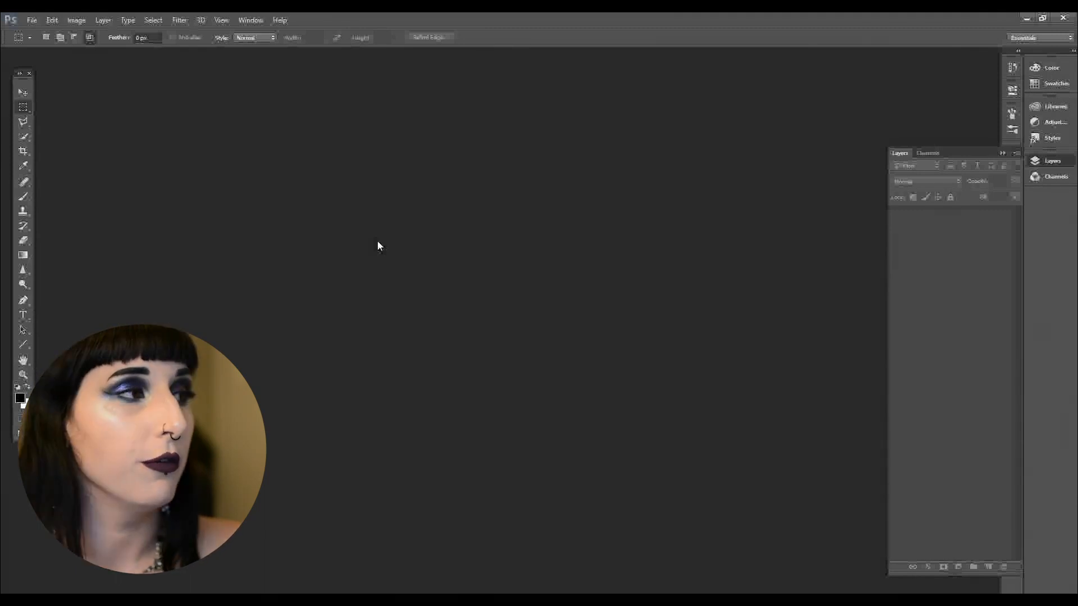
Open the photo DSC_0108.JPG from the "q&a + photoshop" pictures folder
{"action": "left_click", "coordinate": [31, 21]}
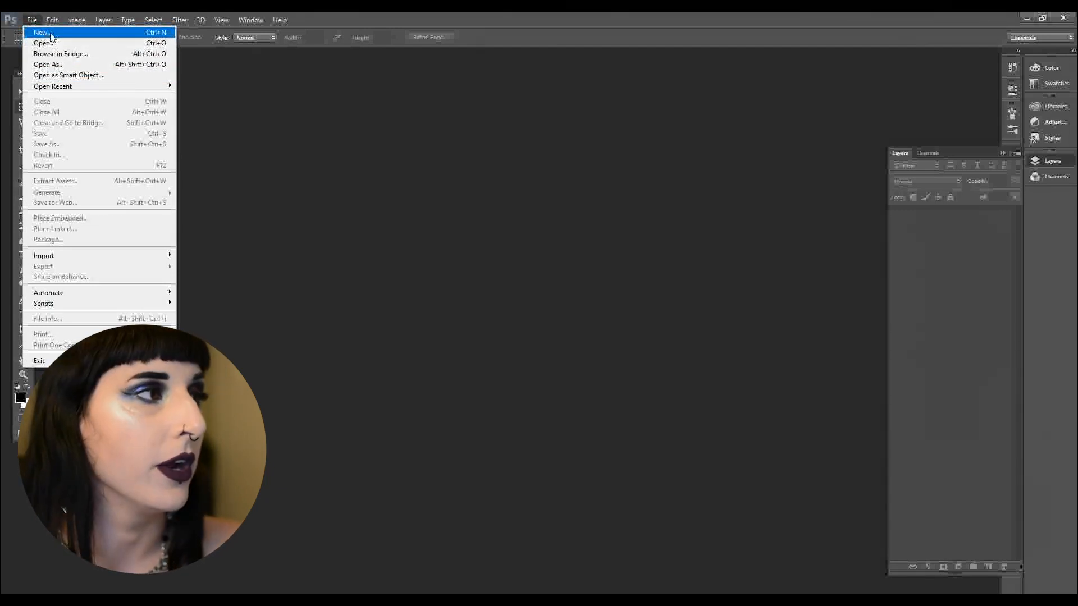
{"action": "left_click", "coordinate": [47, 44]}
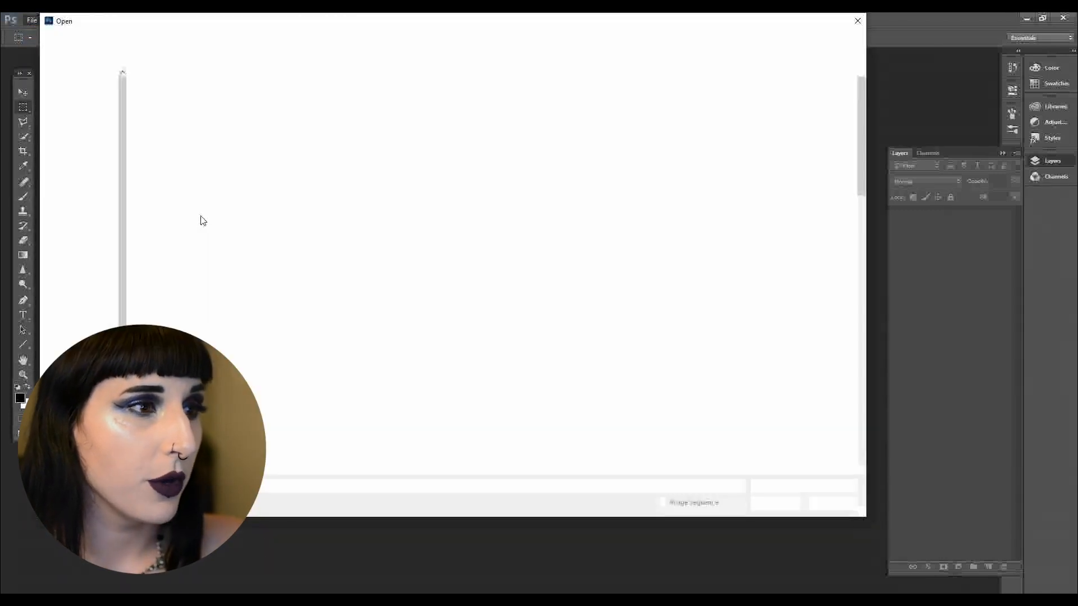
{"action": "scroll", "coordinate": [584, 343], "scroll_direction": "down", "scroll_amount": 5}
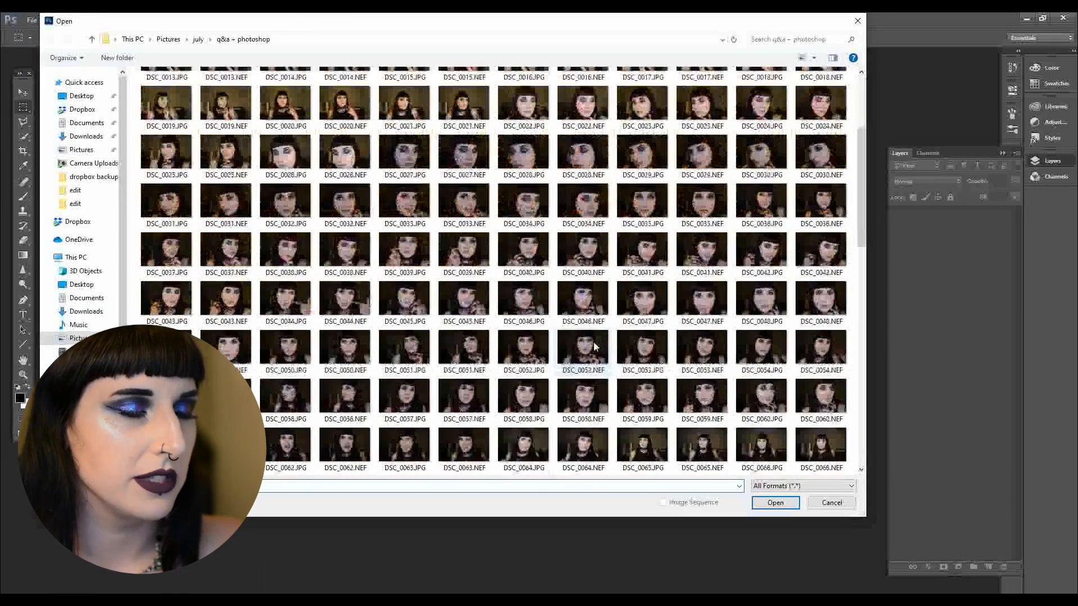
{"action": "mouse_move", "coordinate": [594, 347]}
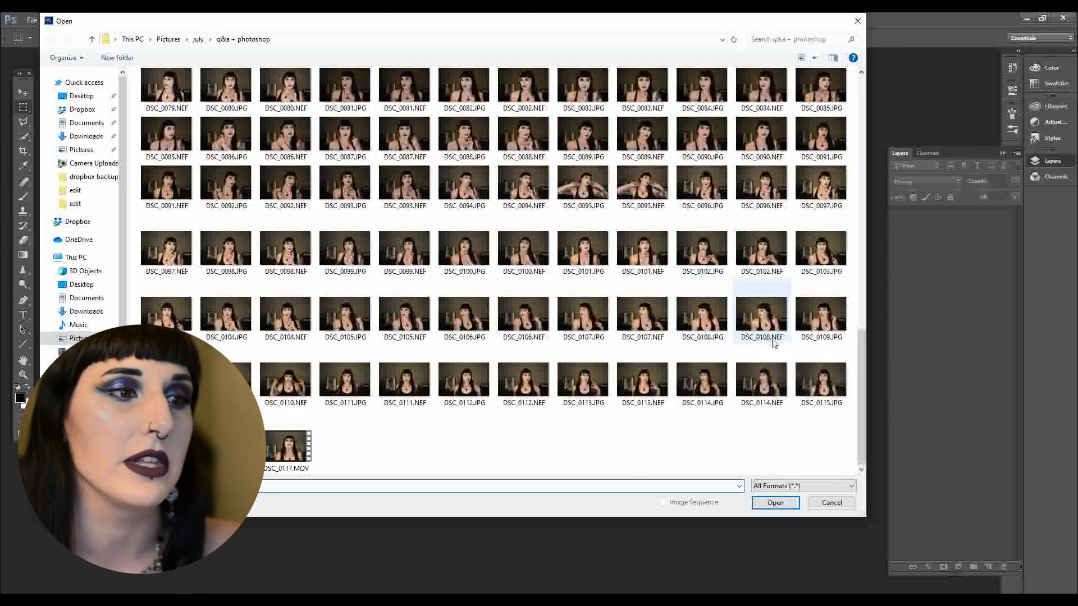
{"action": "left_click", "coordinate": [699, 329]}
{"action": "left_click", "coordinate": [699, 328]}
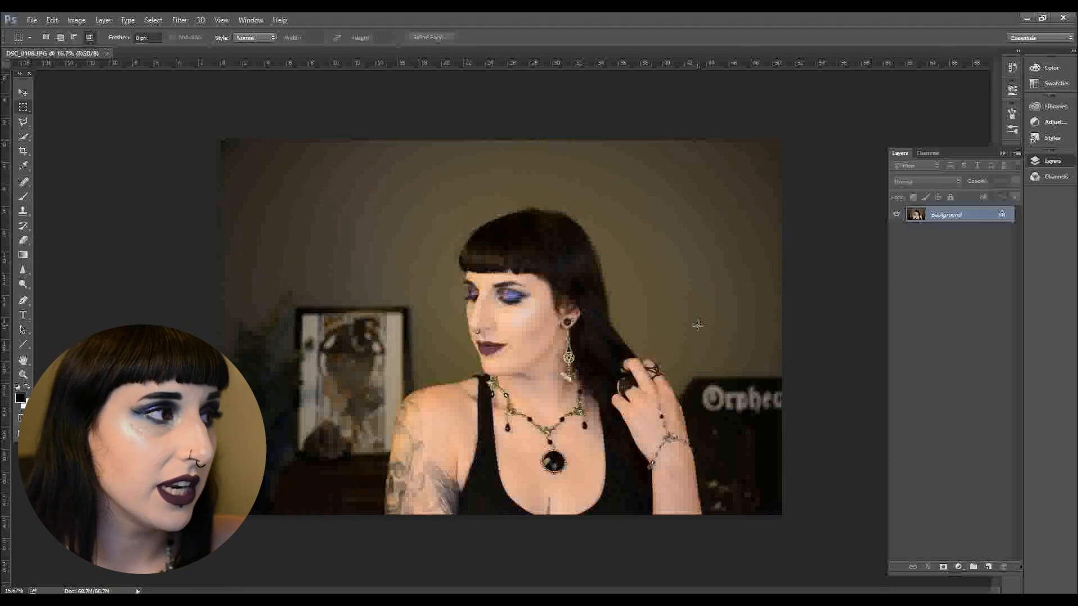
Start the Crop tool and set its aspect ratio to 1 by 1 for a square crop
{"action": "left_click", "coordinate": [23, 152]}
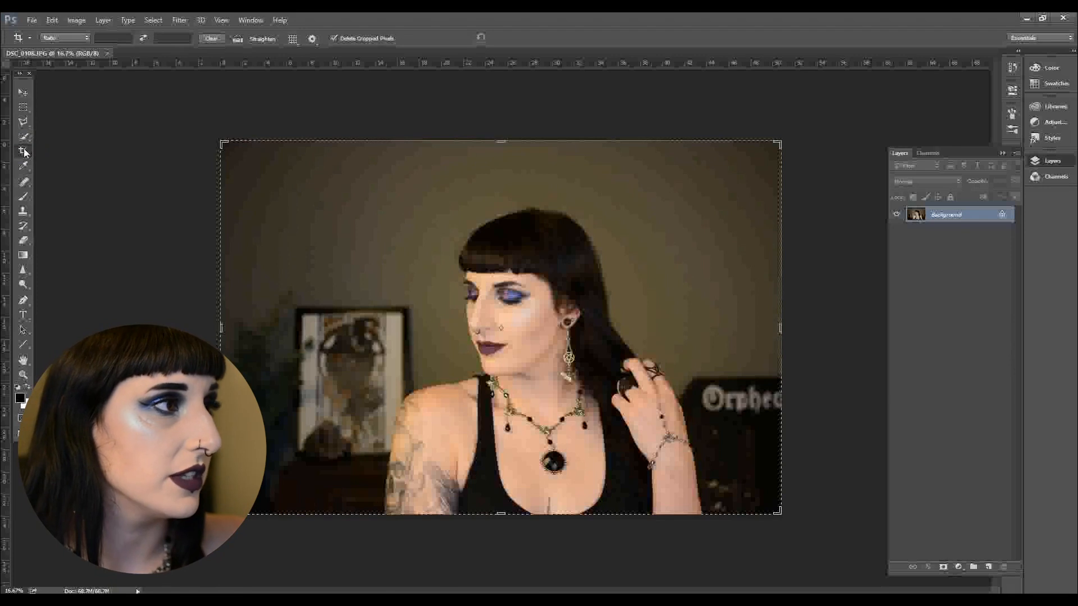
{"action": "left_click", "coordinate": [111, 38]}
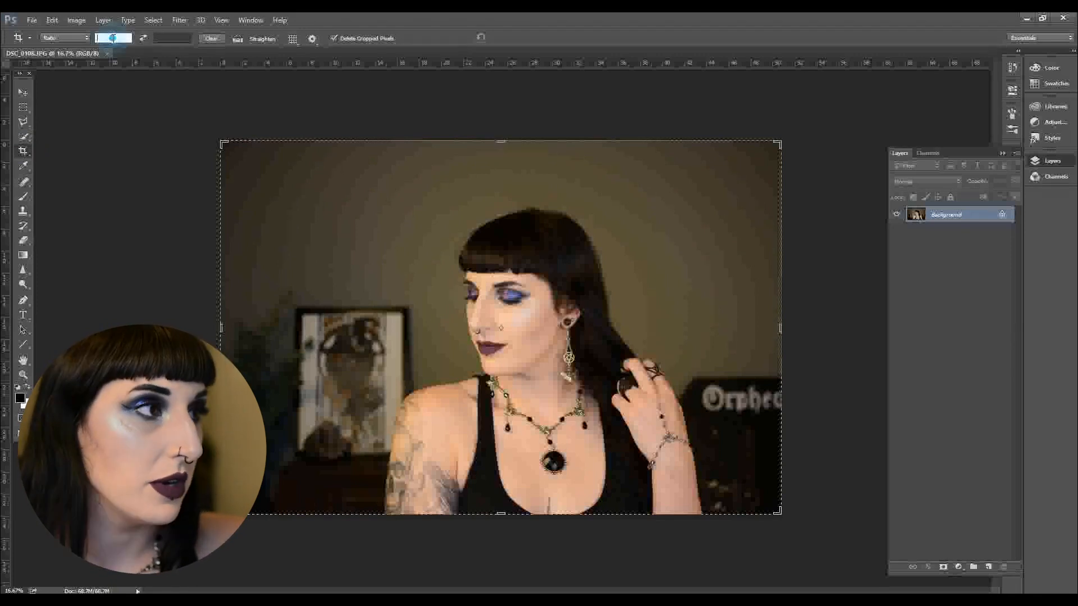
{"action": "type", "text": "1"}
{"action": "left_click", "coordinate": [182, 38]}
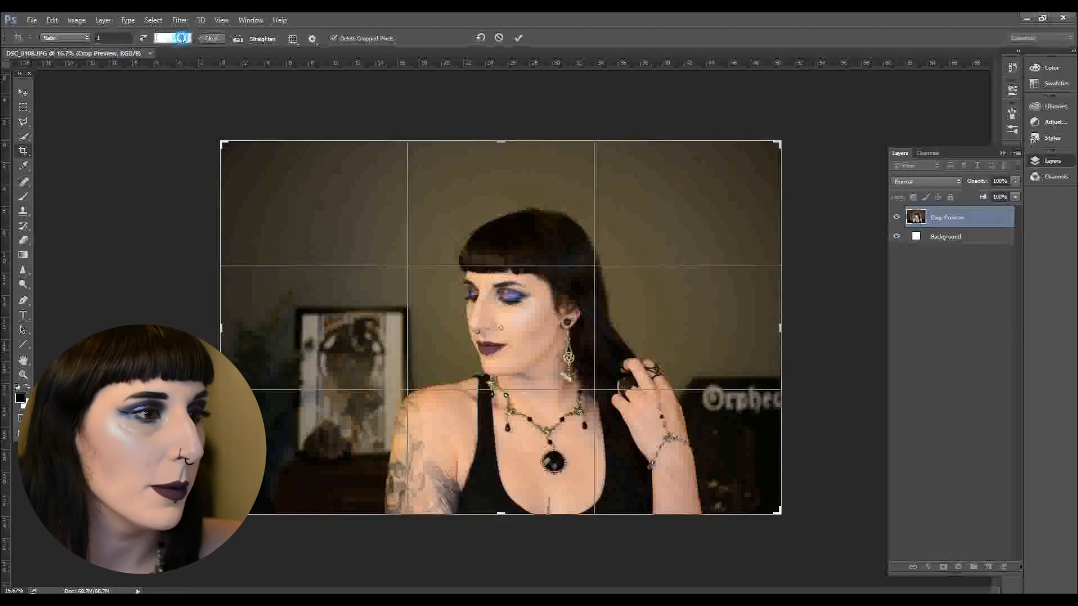
{"action": "type", "text": "1"}
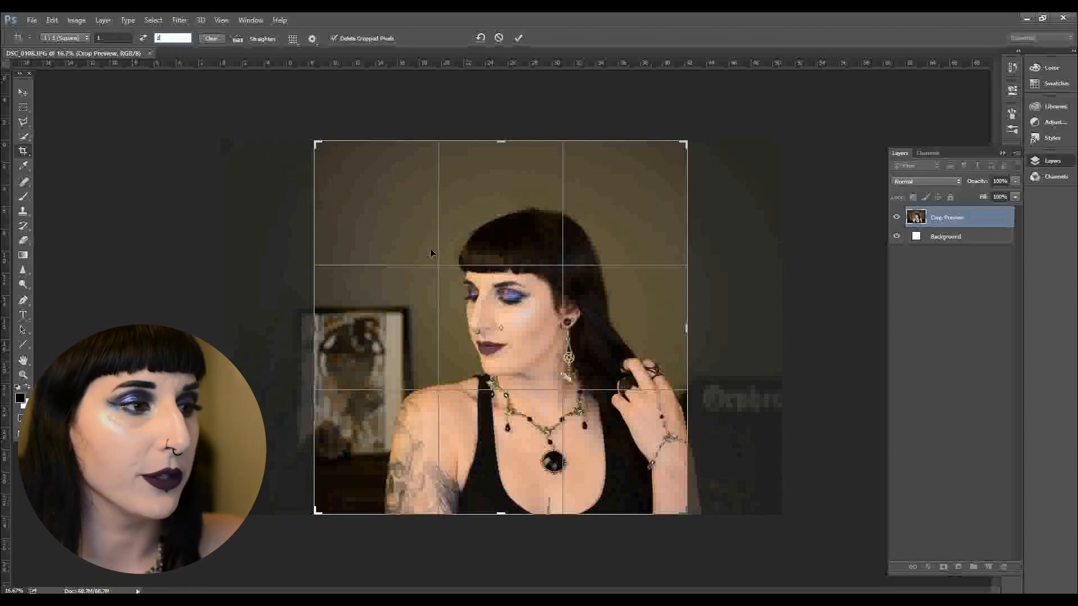
Frame the square crop tightly around the woman and her raised hand, cutting off the lettering beside her, and apply it
{"action": "mouse_move", "coordinate": [501, 335]}
{"action": "left_mouse_down"}
{"action": "mouse_move", "coordinate": [526, 354]}
{"action": "mouse_move", "coordinate": [497, 356]}
{"action": "left_mouse_up"}
{"action": "left_click_drag", "start_coordinate": [690, 143], "coordinate": [668, 162]}
{"action": "left_click_drag", "start_coordinate": [482, 329], "coordinate": [460, 330]}
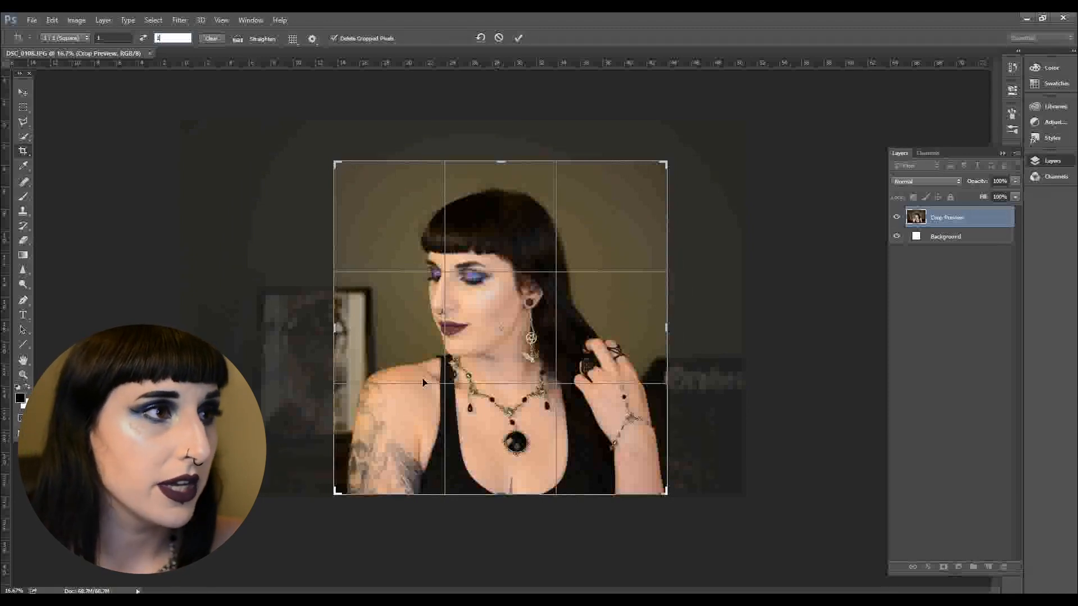
{"action": "left_click", "coordinate": [516, 41]}
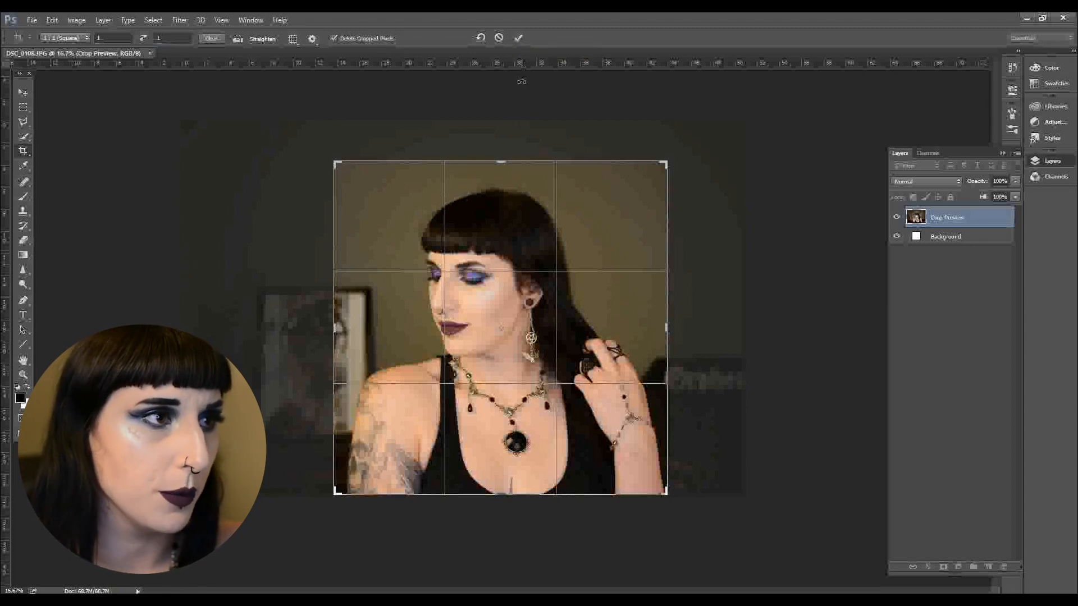
{"action": "key", "text": "Return"}
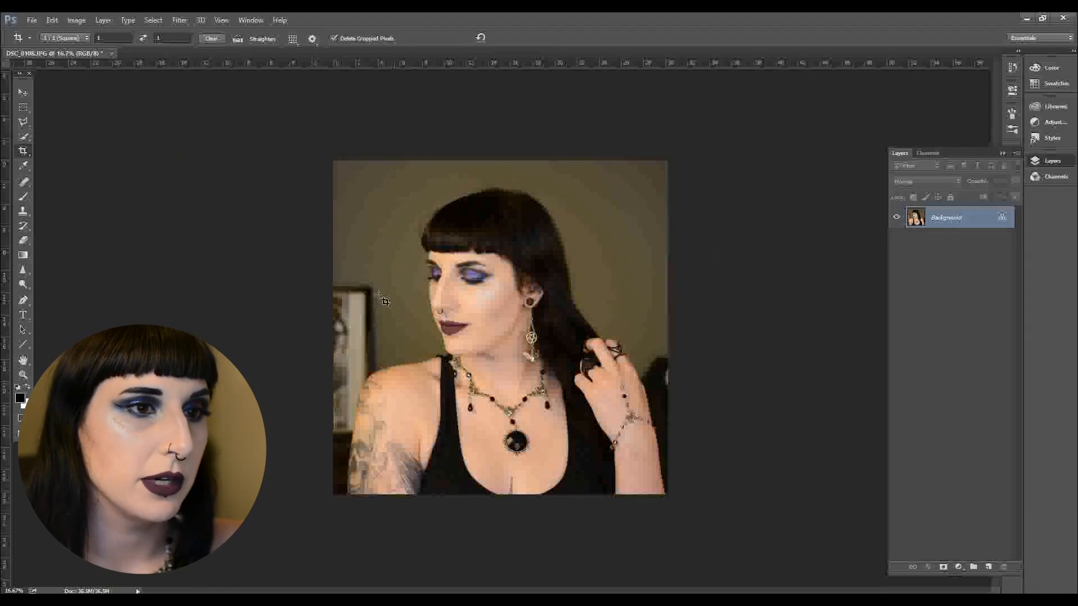
Duplicate the Background layer and make the copy the active layer for retouching
{"action": "left_click", "coordinate": [955, 219]}
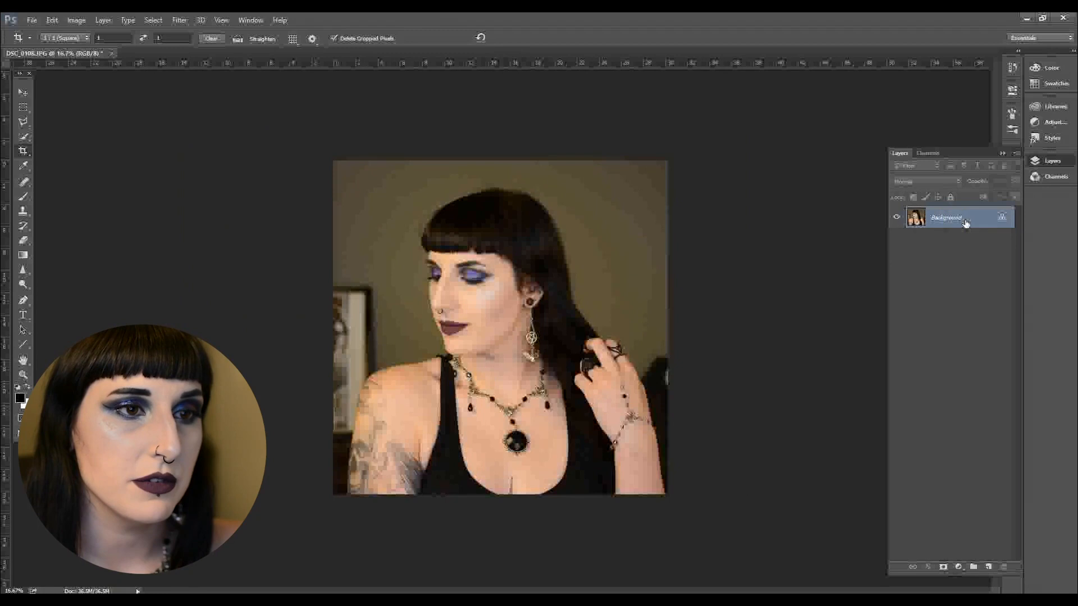
{"action": "left_click_drag", "start_coordinate": [969, 222], "coordinate": [991, 569]}
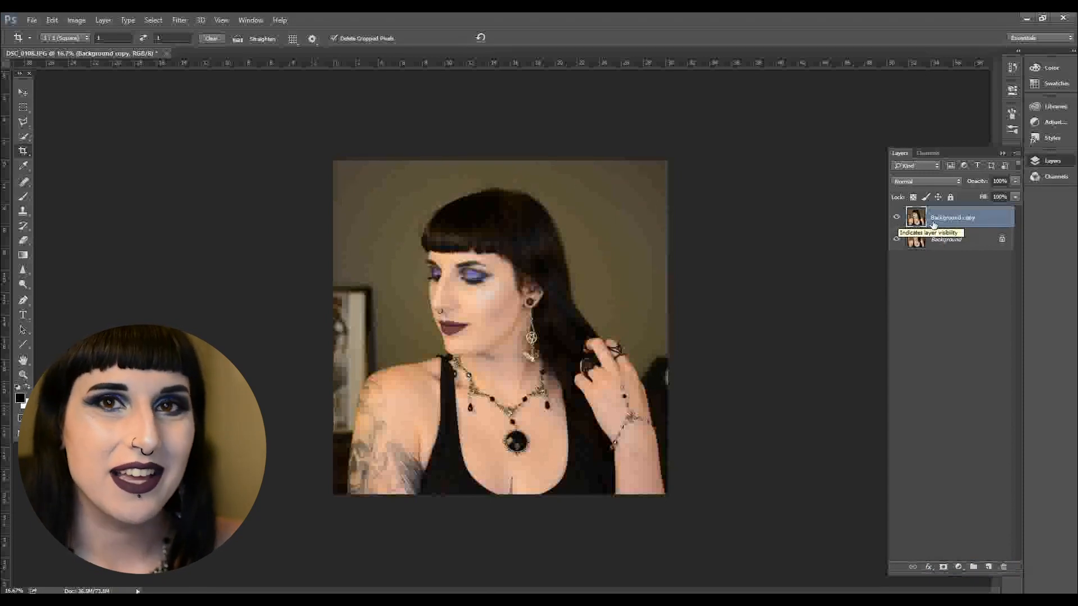
{"action": "left_click", "coordinate": [957, 245]}
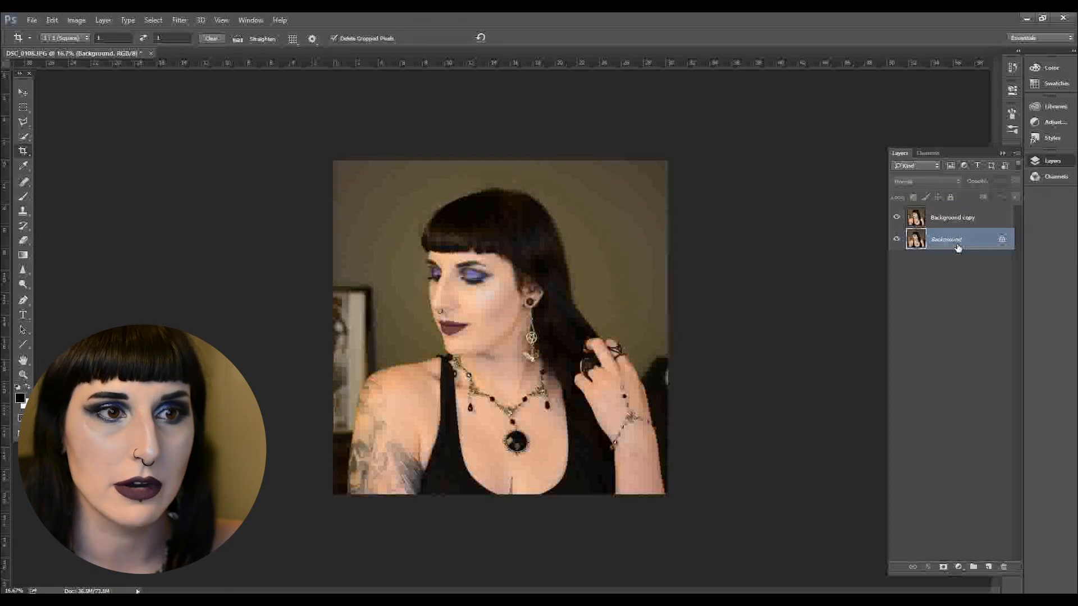
{"action": "left_click", "coordinate": [983, 224]}
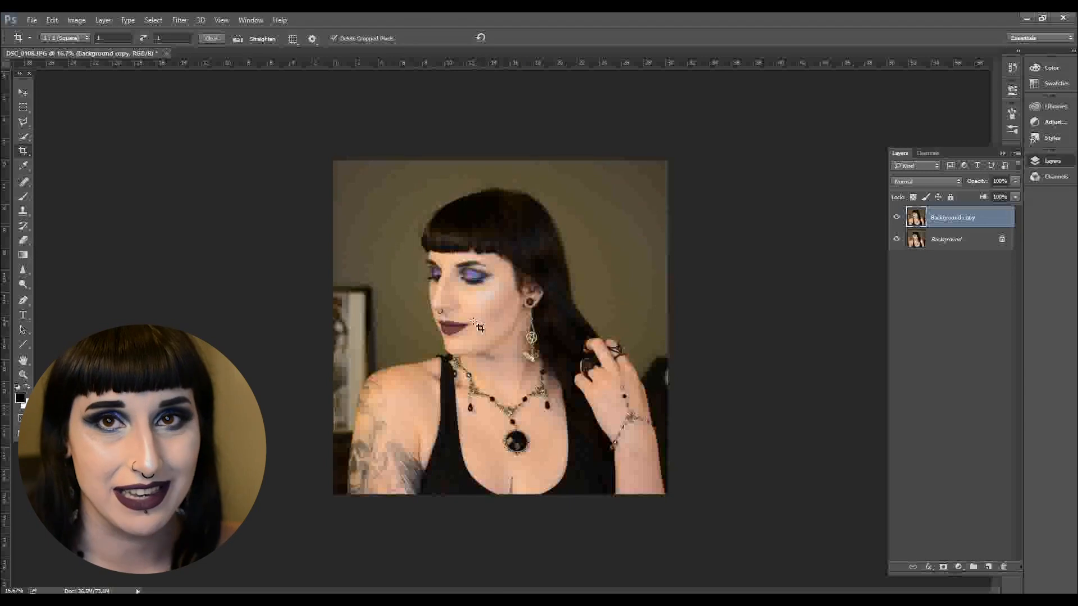
Zoom in on the face to 100% and examine the skin of the cheek and mouth area
{"action": "key", "text": "ctrl"}
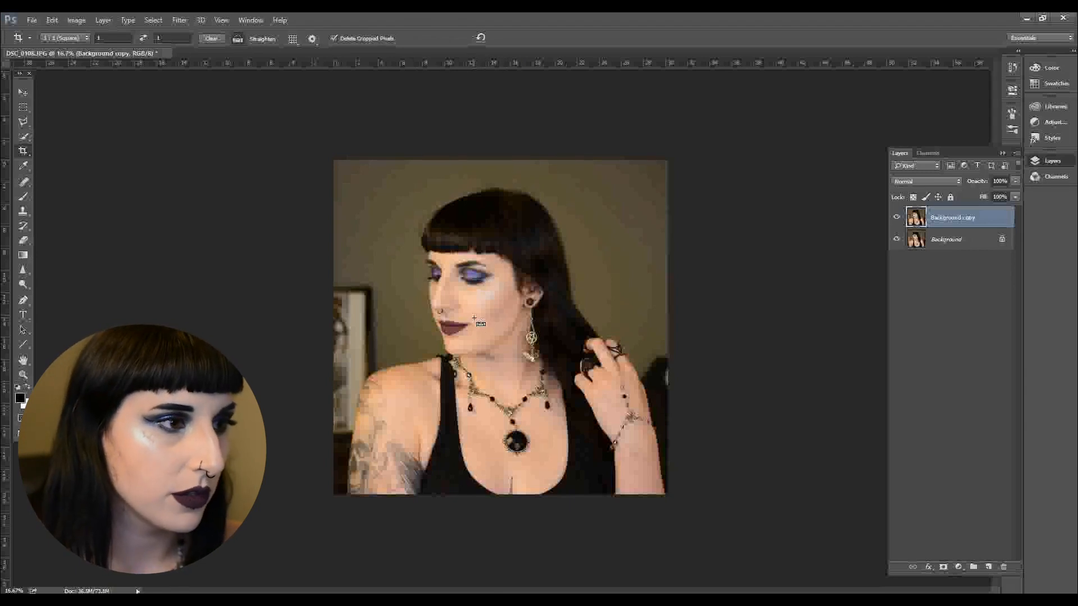
{"action": "key", "text": "ctrl+plus"}
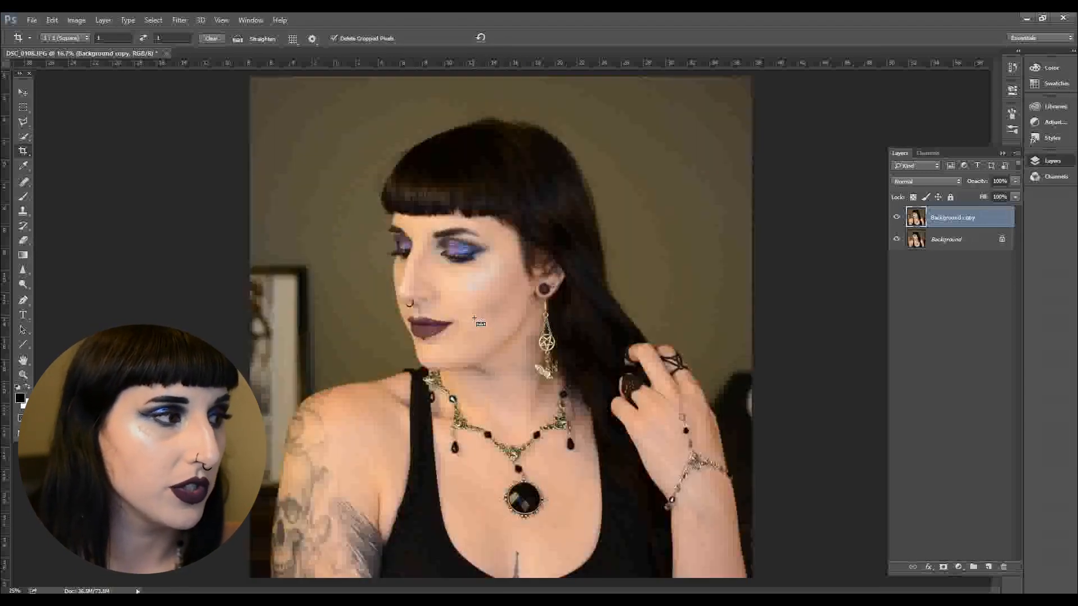
{"action": "key", "text": "ctrl+plus"}
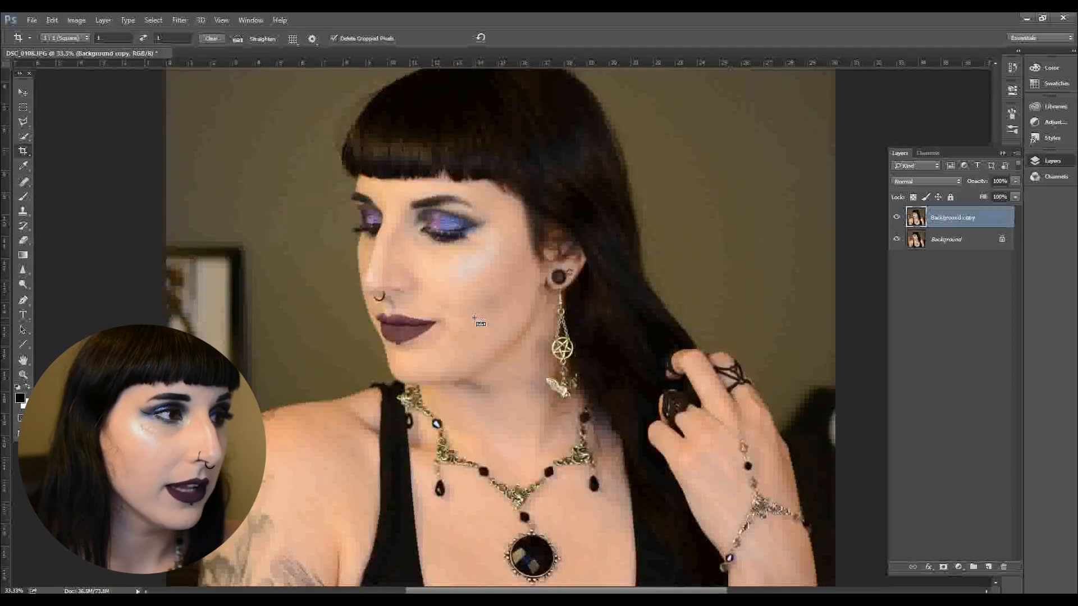
{"action": "key", "text": "ctrl+plus"}
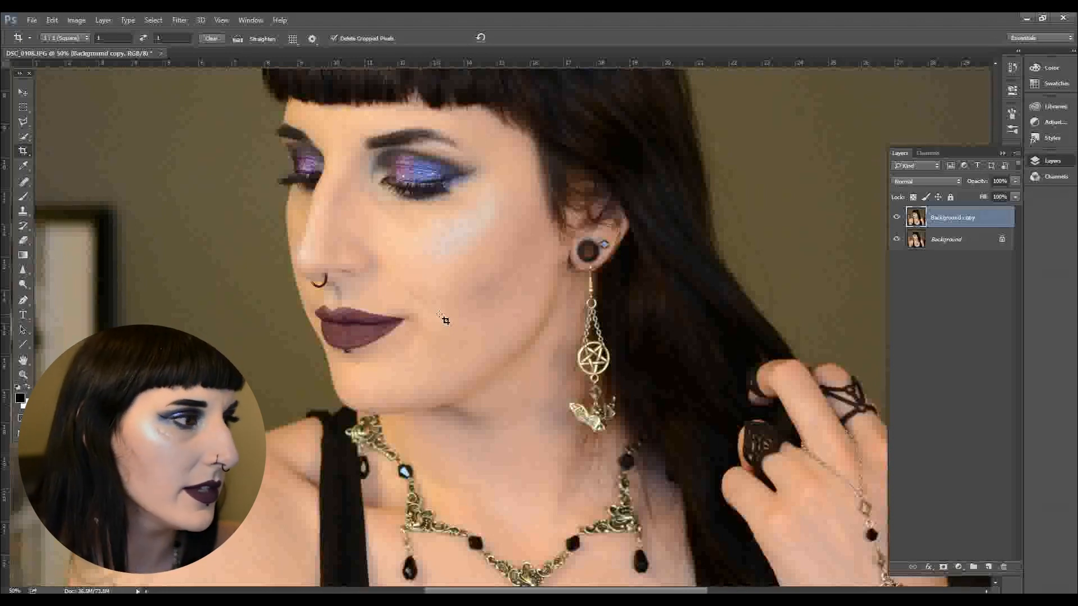
{"action": "left_click", "coordinate": [24, 377]}
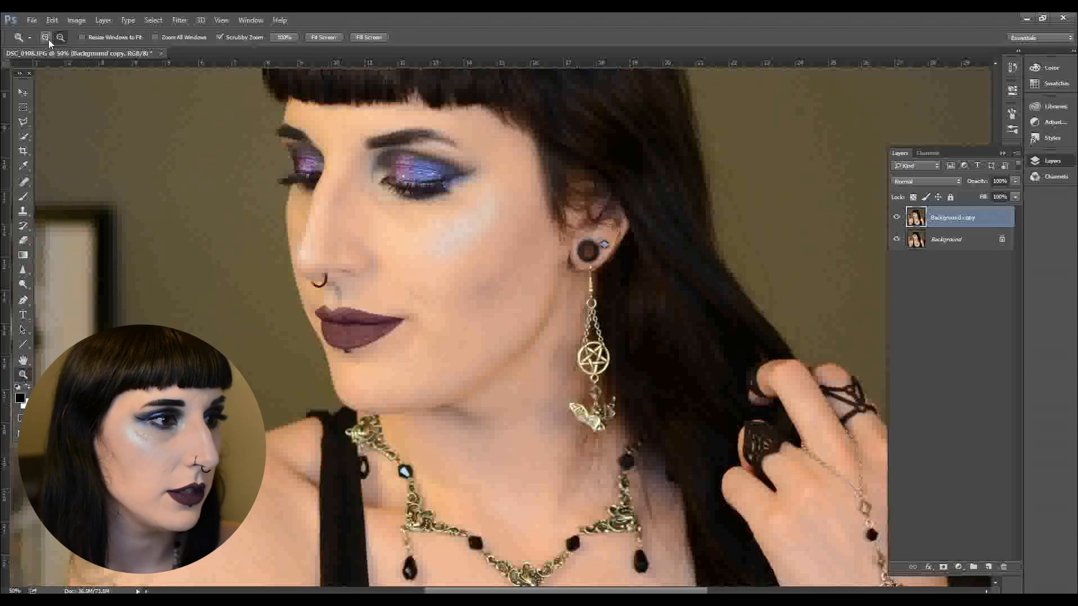
{"action": "left_click", "coordinate": [483, 280]}
{"action": "left_click", "coordinate": [484, 280]}
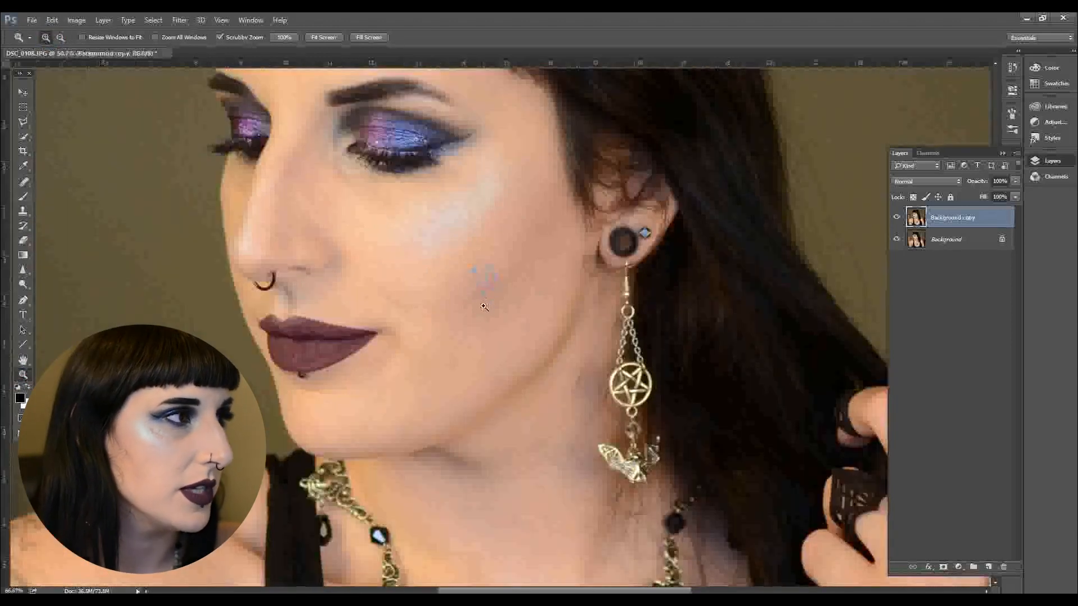
{"action": "left_click", "coordinate": [482, 289]}
{"action": "left_click", "coordinate": [62, 37]}
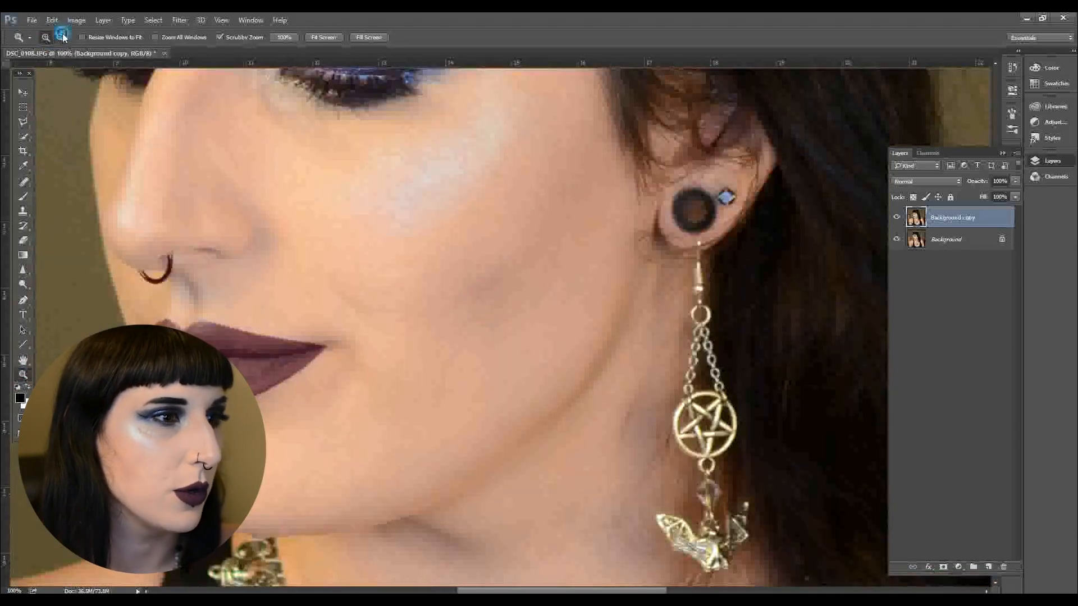
{"action": "left_click", "coordinate": [530, 294]}
{"action": "left_click", "coordinate": [530, 293]}
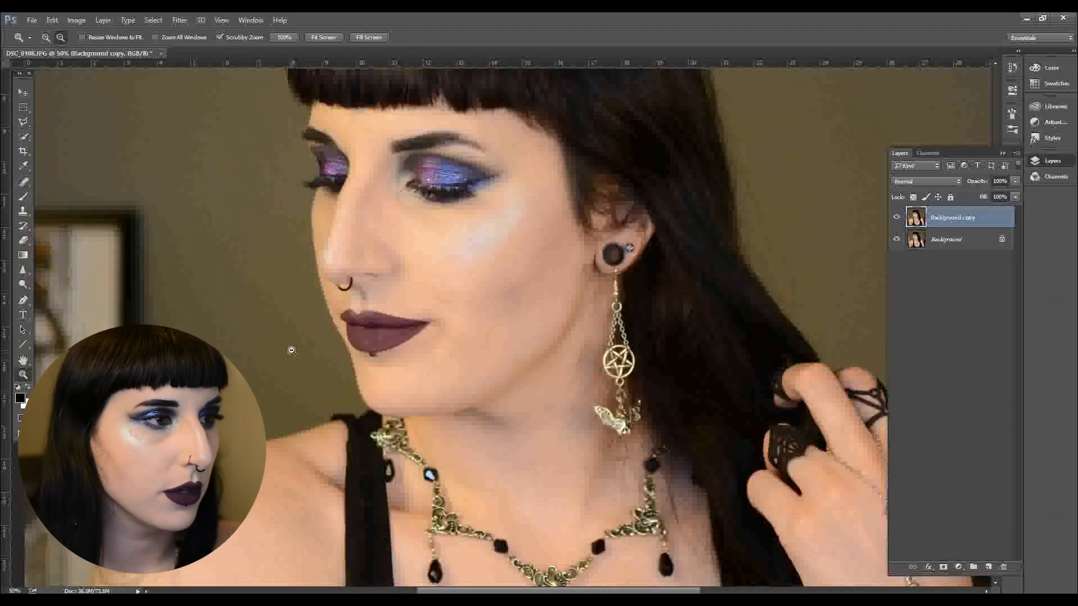
{"action": "key", "text": "ctrl+plus"}
{"action": "key", "text": "ctrl+plus"}
{"action": "key", "text": "ctrl+minus"}
{"action": "key", "text": "ctrl+minus"}
{"action": "key", "text": "ctrl+plus"}
{"action": "key", "text": "ctrl+plus"}
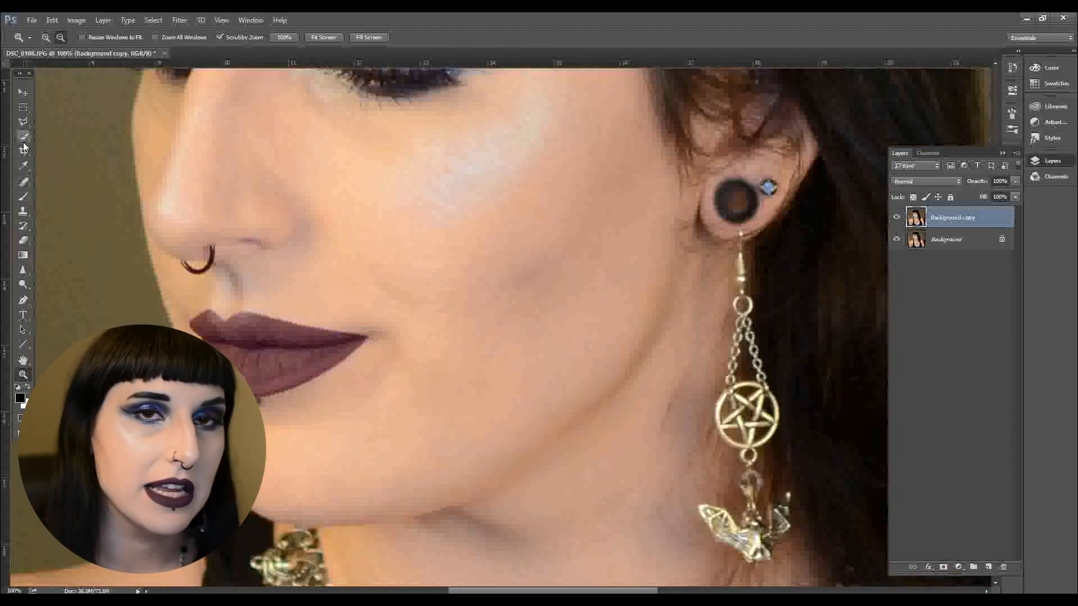
Retouch small blemishes on the cheek and beside the nose with the content-aware Spot Healing Brush
{"action": "left_click", "coordinate": [23, 183]}
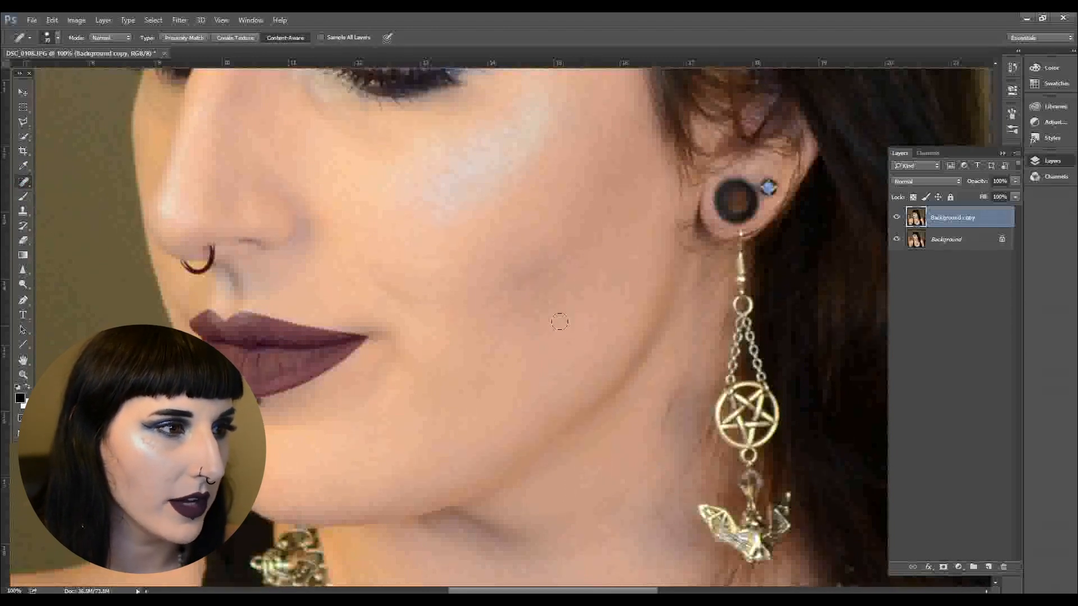
{"action": "left_click", "coordinate": [465, 267]}
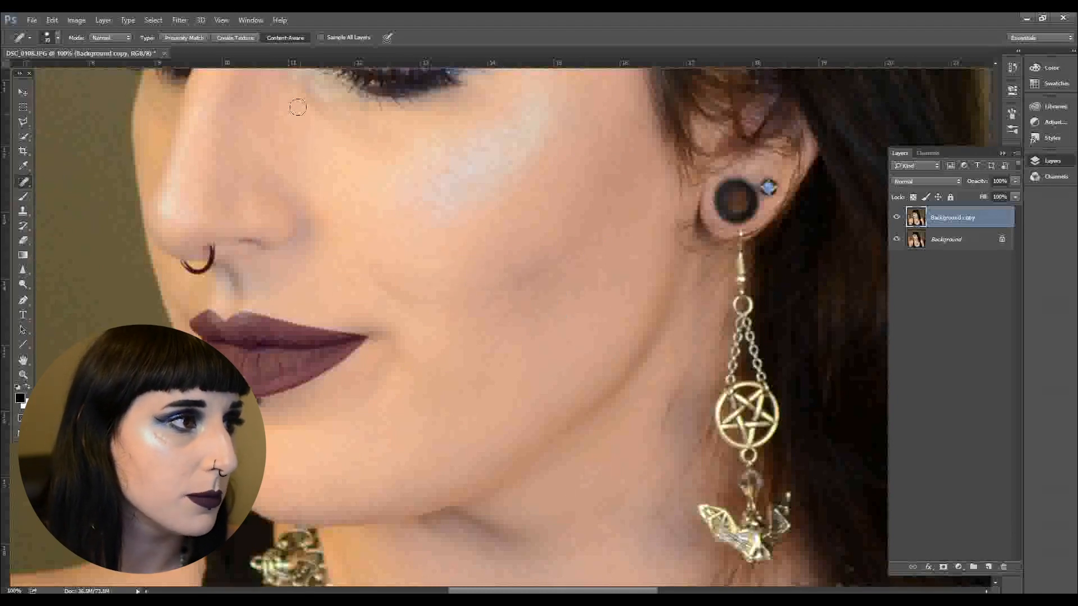
{"action": "left_click", "coordinate": [302, 135]}
{"action": "left_click_drag", "start_coordinate": [333, 173], "coordinate": [433, 372]}
{"action": "left_click_drag", "start_coordinate": [451, 201], "coordinate": [420, 244]}
{"action": "left_click_drag", "start_coordinate": [641, 330], "coordinate": [613, 320]}
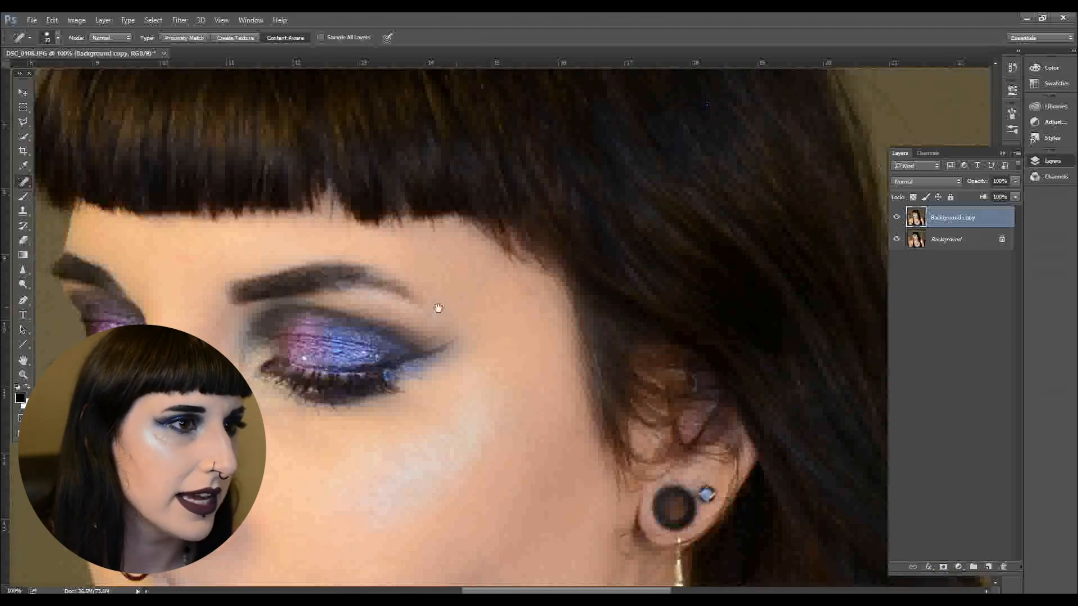
Examine the forehead, hair and upper body at full size for stray hairs and blemishes
{"action": "left_click_drag", "start_coordinate": [553, 245], "coordinate": [502, 443]}
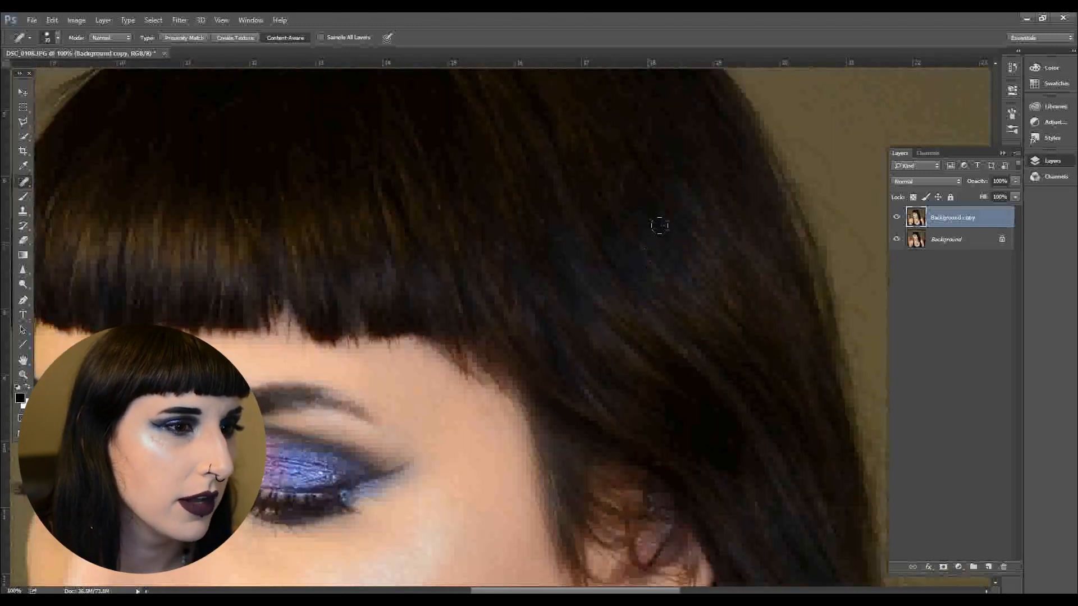
{"action": "left_click_drag", "start_coordinate": [367, 233], "coordinate": [635, 407]}
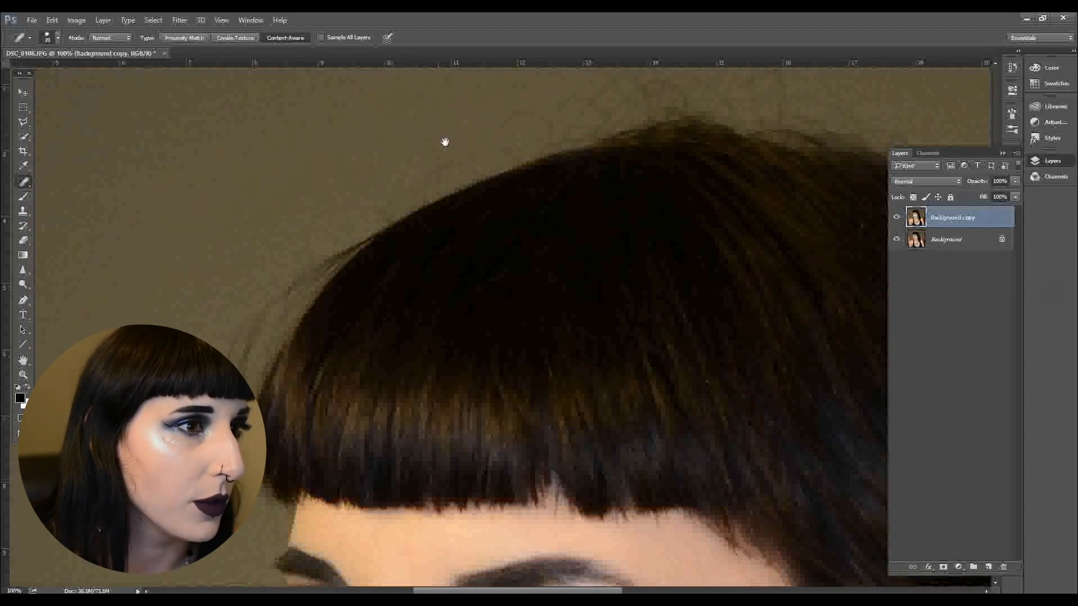
{"action": "left_click_drag", "start_coordinate": [445, 142], "coordinate": [386, 247]}
{"action": "mouse_move", "coordinate": [646, 168]}
{"action": "left_mouse_down"}
{"action": "mouse_move", "coordinate": [659, 149]}
{"action": "mouse_move", "coordinate": [708, 169]}
{"action": "left_mouse_up"}
{"action": "left_click_drag", "start_coordinate": [281, 555], "coordinate": [337, 85]}
{"action": "left_click_drag", "start_coordinate": [207, 234], "coordinate": [135, 73]}
{"action": "left_click_drag", "start_coordinate": [272, 452], "coordinate": [247, 380]}
{"action": "mouse_move", "coordinate": [523, 451]}
{"action": "left_mouse_down"}
{"action": "mouse_move", "coordinate": [434, 330]}
{"action": "mouse_move", "coordinate": [420, 254]}
{"action": "left_mouse_up"}
{"action": "mouse_move", "coordinate": [583, 451]}
{"action": "left_mouse_down"}
{"action": "mouse_move", "coordinate": [561, 380]}
{"action": "mouse_move", "coordinate": [443, 351]}
{"action": "left_mouse_up"}
Heal a small blemish on the neck beside the necklace, and check the hand and forearm for more
{"action": "left_click", "coordinate": [631, 270]}
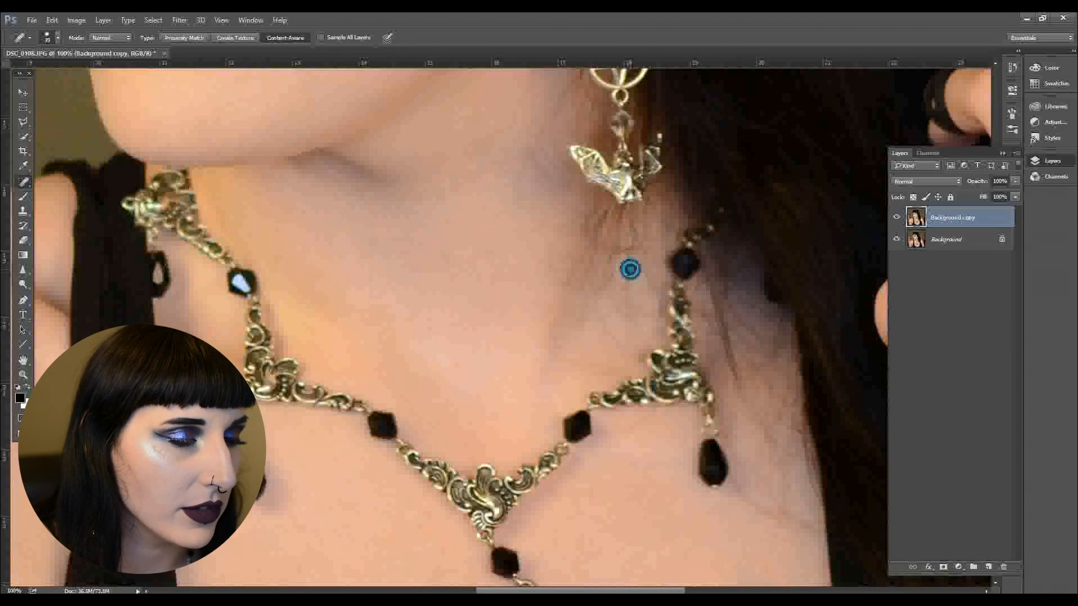
{"action": "left_click_drag", "start_coordinate": [766, 380], "coordinate": [469, 430]}
{"action": "left_click_drag", "start_coordinate": [667, 397], "coordinate": [396, 448]}
{"action": "left_click_drag", "start_coordinate": [430, 263], "coordinate": [521, 434]}
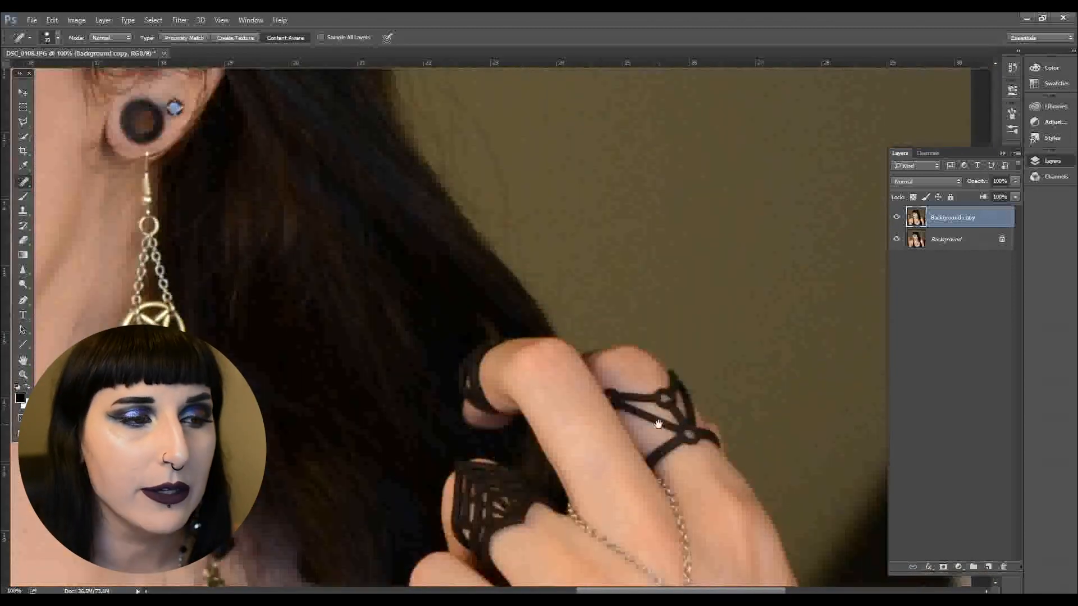
{"action": "left_click_drag", "start_coordinate": [638, 429], "coordinate": [530, 316]}
{"action": "left_click_drag", "start_coordinate": [529, 361], "coordinate": [600, 151]}
{"action": "left_click_drag", "start_coordinate": [532, 440], "coordinate": [579, 341]}
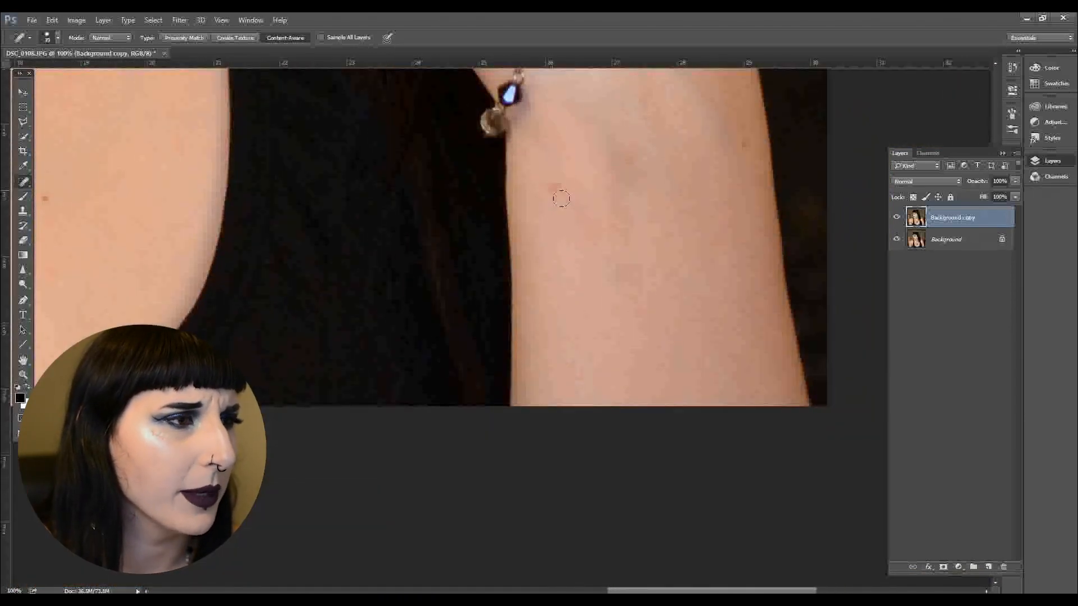
Heal the small light specks on the black tank top with the content-aware Spot Healing Brush
{"action": "left_click_drag", "start_coordinate": [384, 289], "coordinate": [525, 332]}
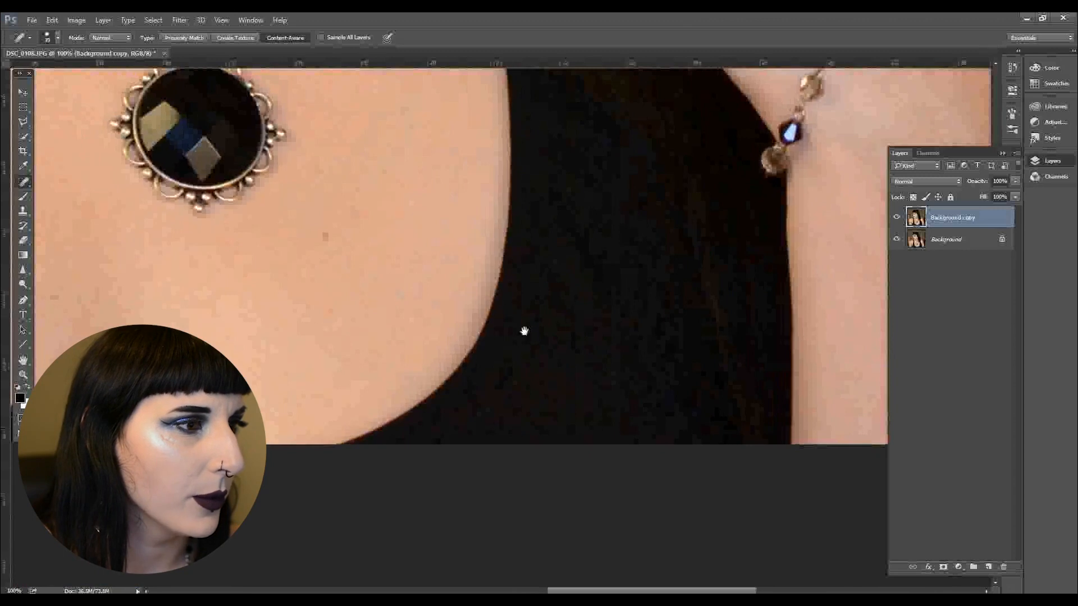
{"action": "left_click_drag", "start_coordinate": [278, 304], "coordinate": [599, 351]}
{"action": "left_click_drag", "start_coordinate": [341, 303], "coordinate": [508, 286]}
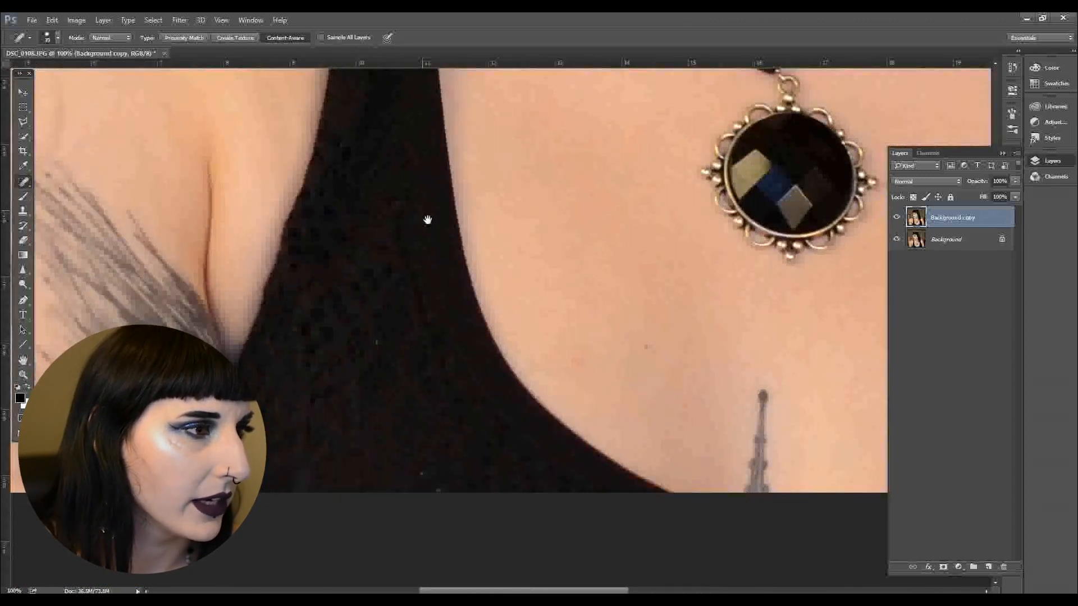
{"action": "left_click", "coordinate": [378, 338]}
{"action": "left_click", "coordinate": [347, 273]}
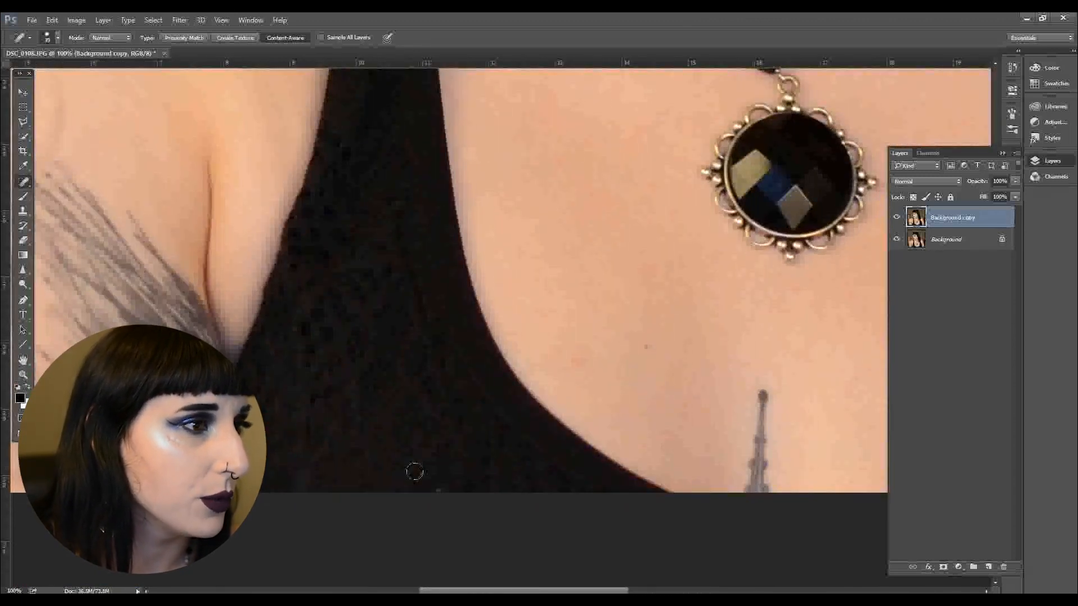
Examine the shoulder, neck and face at full size for remaining blemishes
{"action": "left_click_drag", "start_coordinate": [365, 284], "coordinate": [634, 578]}
{"action": "left_click_drag", "start_coordinate": [404, 301], "coordinate": [503, 428]}
{"action": "left_click_drag", "start_coordinate": [624, 240], "coordinate": [361, 385]}
{"action": "left_click_drag", "start_coordinate": [684, 291], "coordinate": [464, 368]}
{"action": "left_click_drag", "start_coordinate": [416, 176], "coordinate": [449, 351]}
{"action": "left_click_drag", "start_coordinate": [415, 228], "coordinate": [474, 398]}
{"action": "left_click_drag", "start_coordinate": [575, 341], "coordinate": [548, 370]}
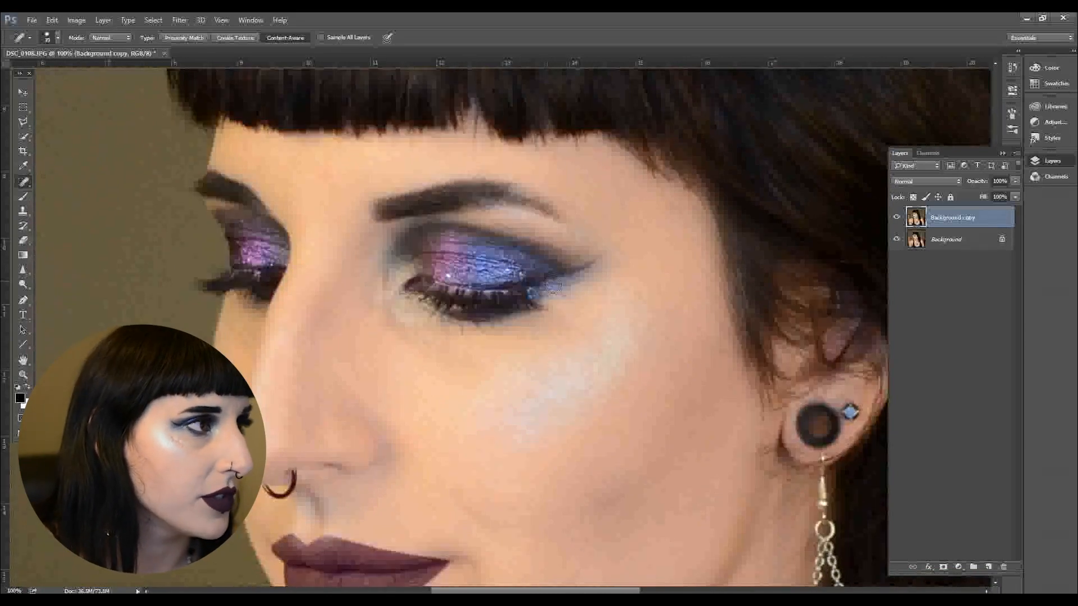
Reduce the Spot Healing Brush size to 18 px
{"action": "left_click", "coordinate": [59, 40]}
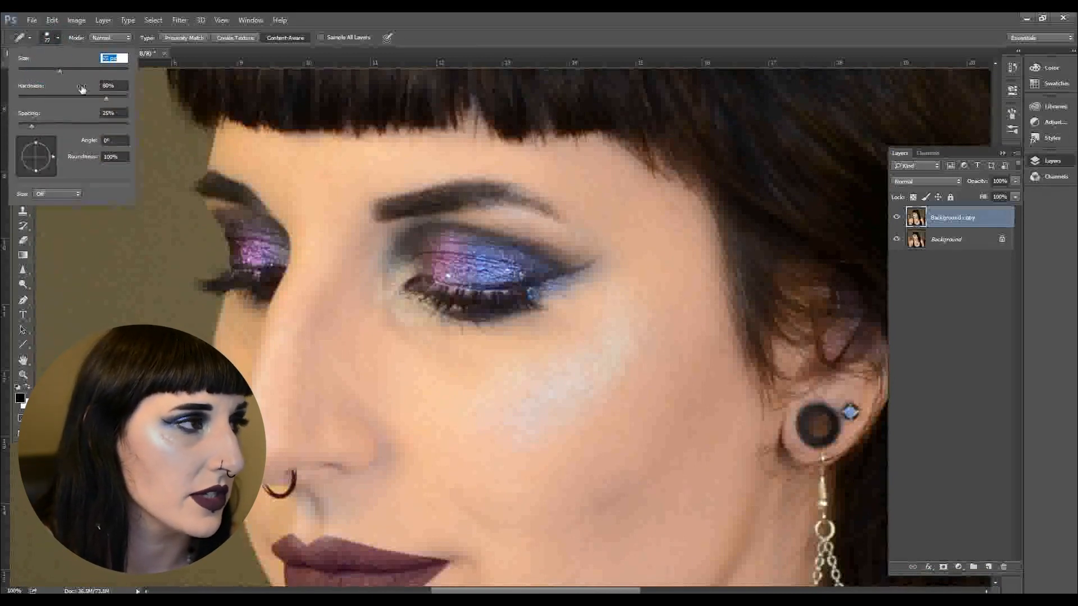
{"action": "left_click_drag", "start_coordinate": [59, 72], "coordinate": [27, 71]}
{"action": "left_click", "coordinate": [575, 304]}
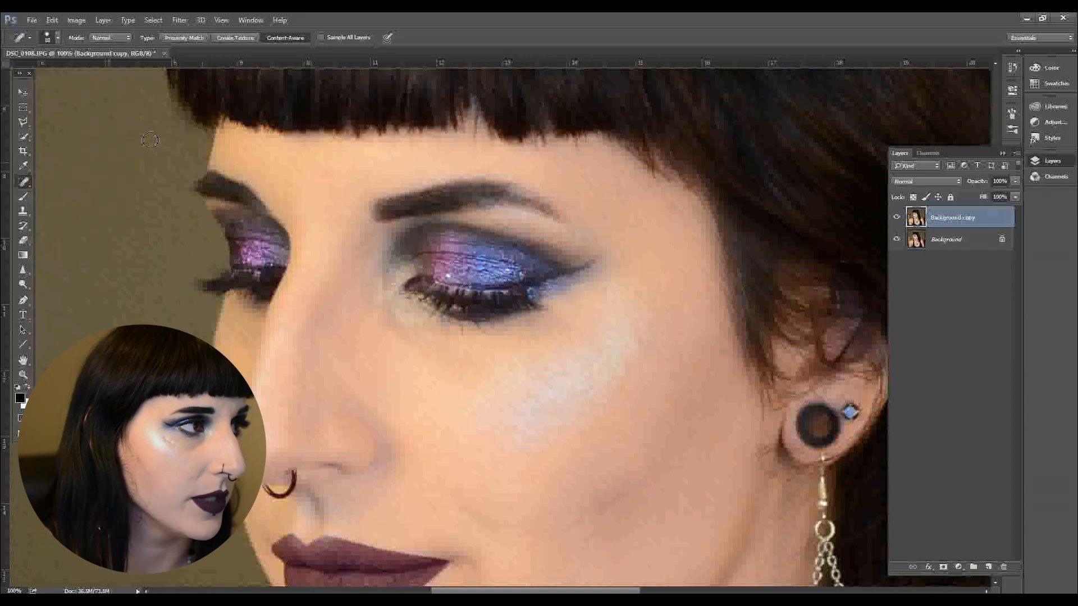
{"action": "left_click", "coordinate": [58, 37]}
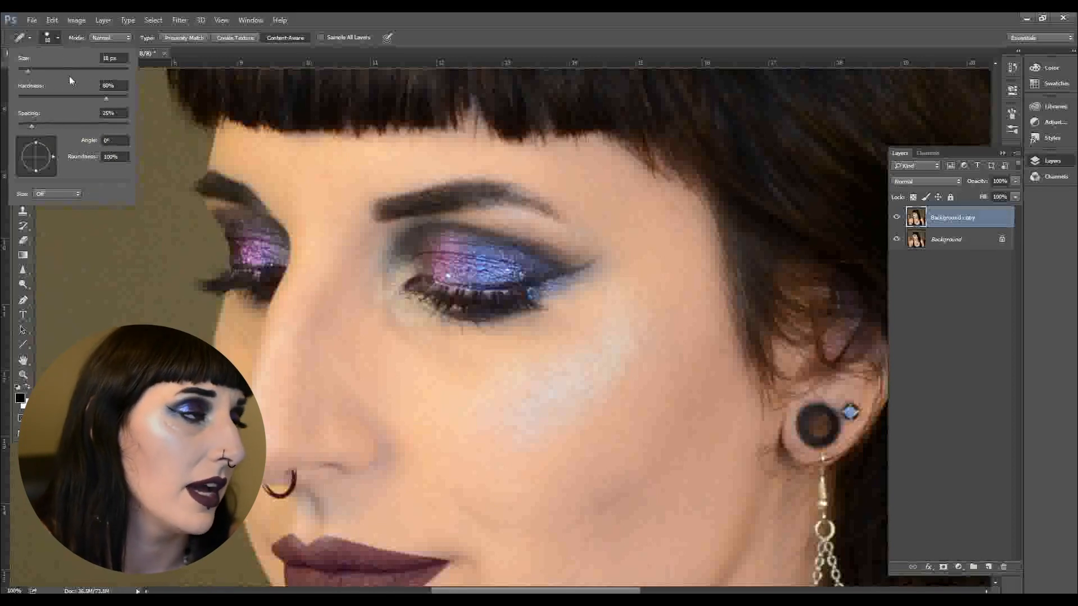
{"action": "left_click", "coordinate": [48, 40]}
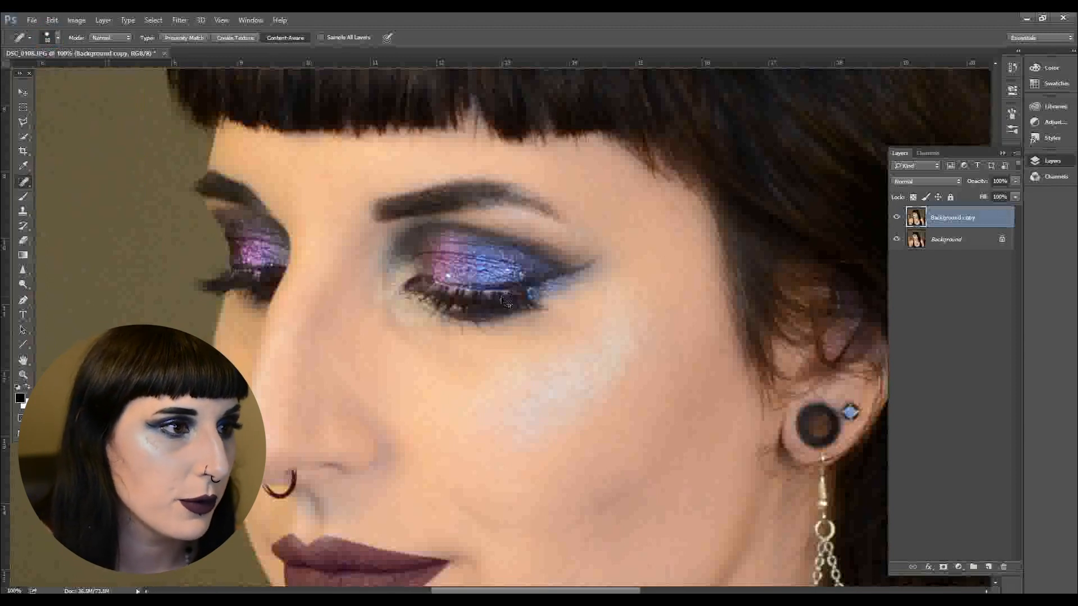
Add a Brightness/Contrast adjustment layer above the retouched copy, with the whole photo in view
{"action": "scroll", "coordinate": [503, 301], "scroll_direction": "down", "scroll_amount": 3}
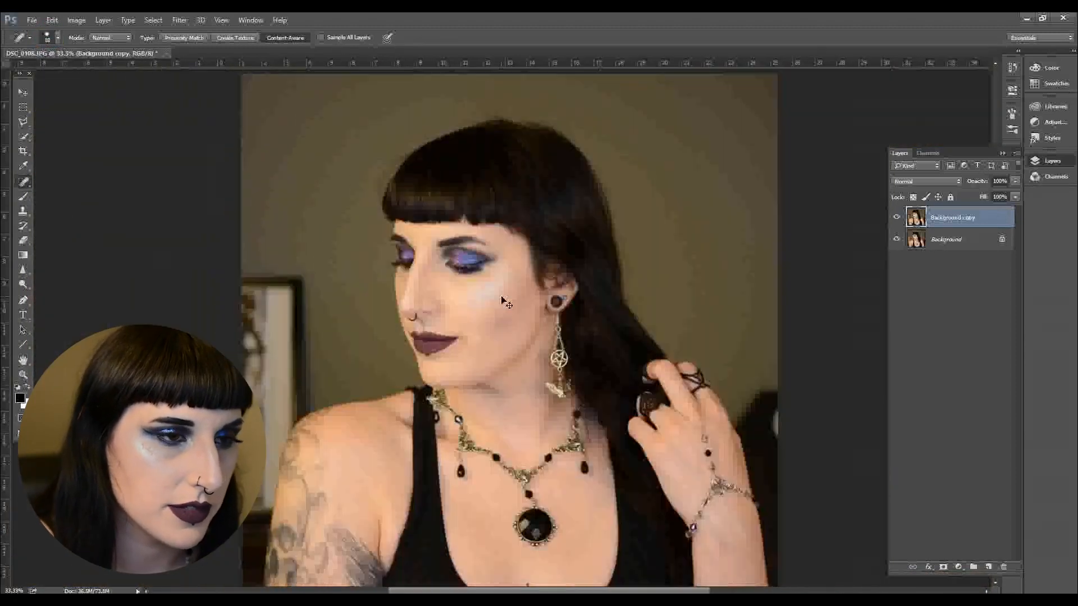
{"action": "scroll", "coordinate": [504, 301], "scroll_direction": "down", "scroll_amount": 1}
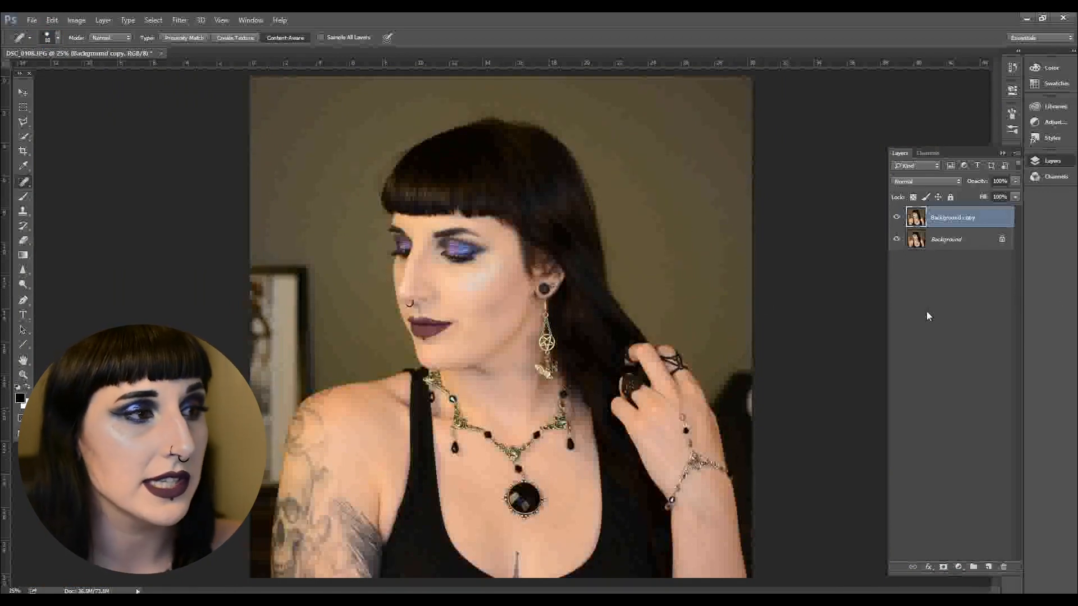
{"action": "left_click", "coordinate": [1054, 123]}
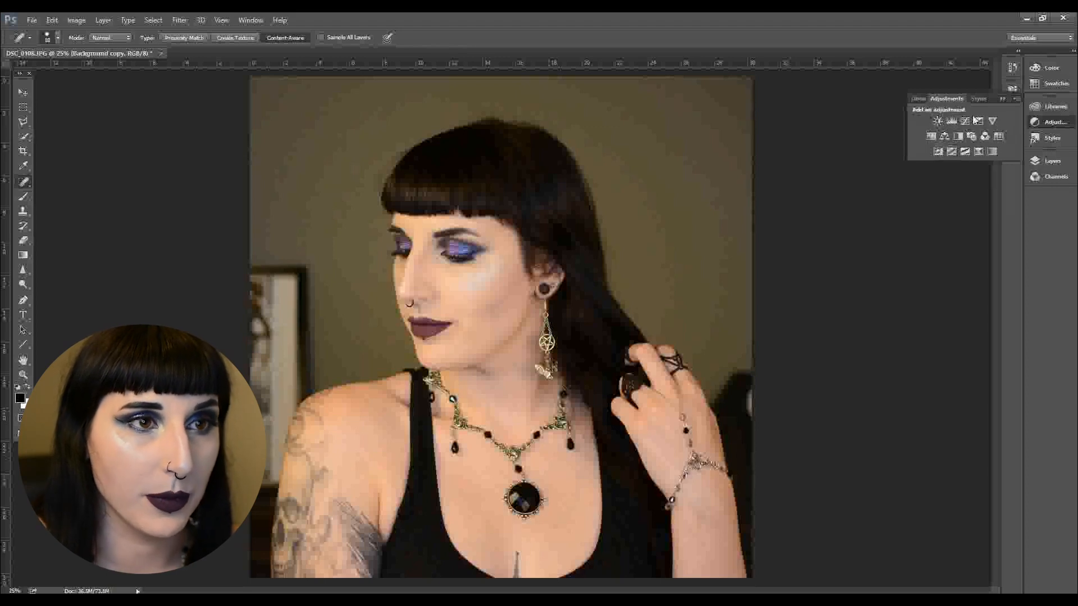
{"action": "left_click", "coordinate": [939, 122]}
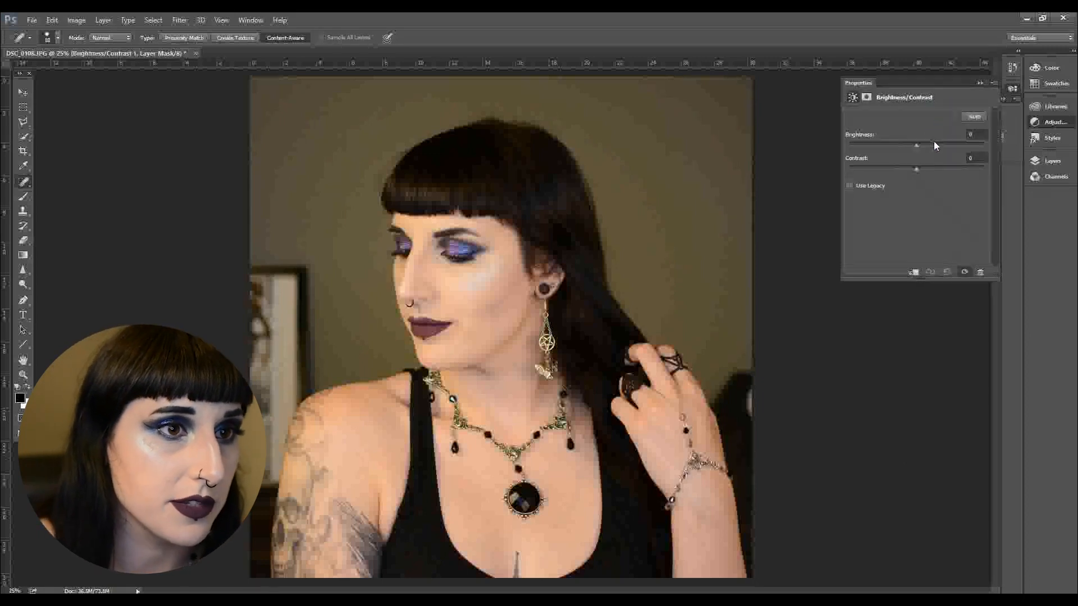
Try a brightness of -6, and also the automatic correction toned down to brightness 5 and contrast 12
{"action": "mouse_move", "coordinate": [917, 145]}
{"action": "left_mouse_down"}
{"action": "mouse_move", "coordinate": [932, 146]}
{"action": "mouse_move", "coordinate": [892, 146]}
{"action": "mouse_move", "coordinate": [993, 154]}
{"action": "mouse_move", "coordinate": [838, 148]}
{"action": "mouse_move", "coordinate": [914, 153]}
{"action": "left_mouse_up"}
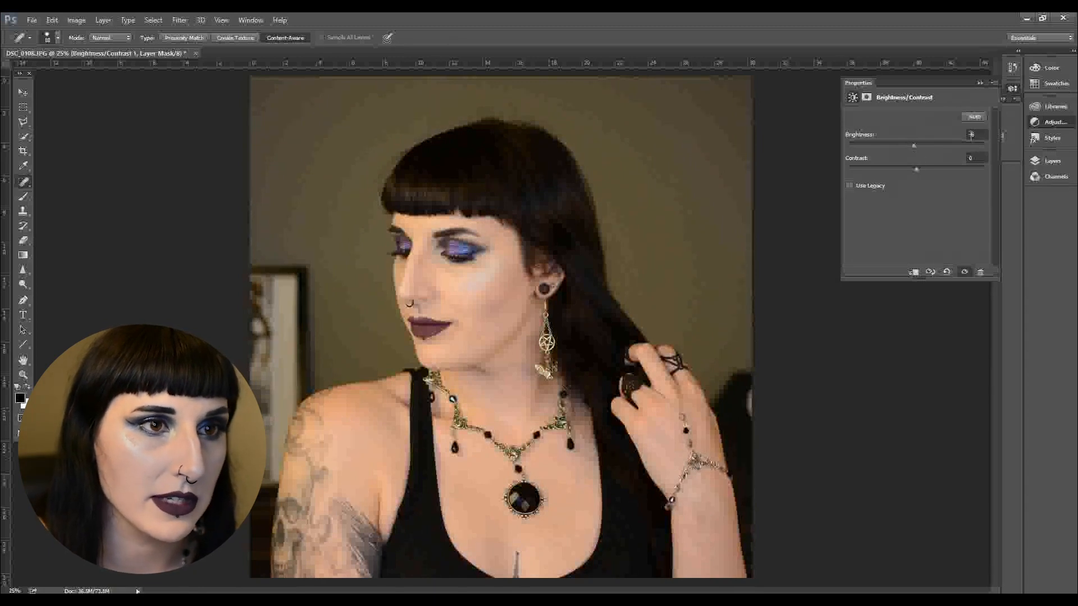
{"action": "left_click_drag", "start_coordinate": [977, 138], "coordinate": [936, 135]}
{"action": "type", "text": "-"}
{"action": "type", "text": "4"}
{"action": "type", "text": "-6"}
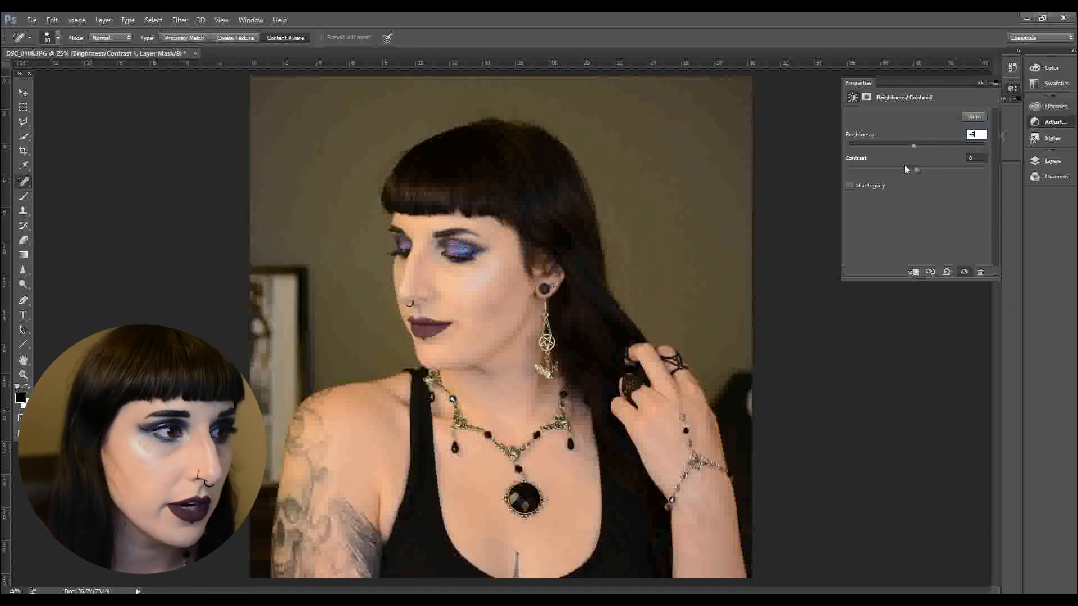
{"action": "left_click", "coordinate": [974, 118]}
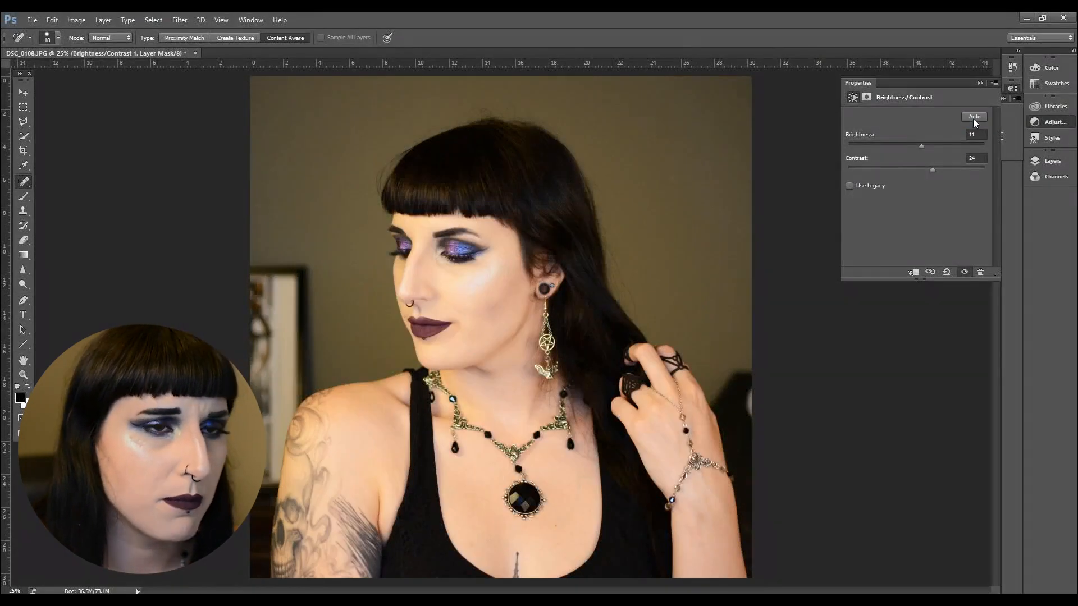
{"action": "left_click_drag", "start_coordinate": [926, 150], "coordinate": [927, 173]}
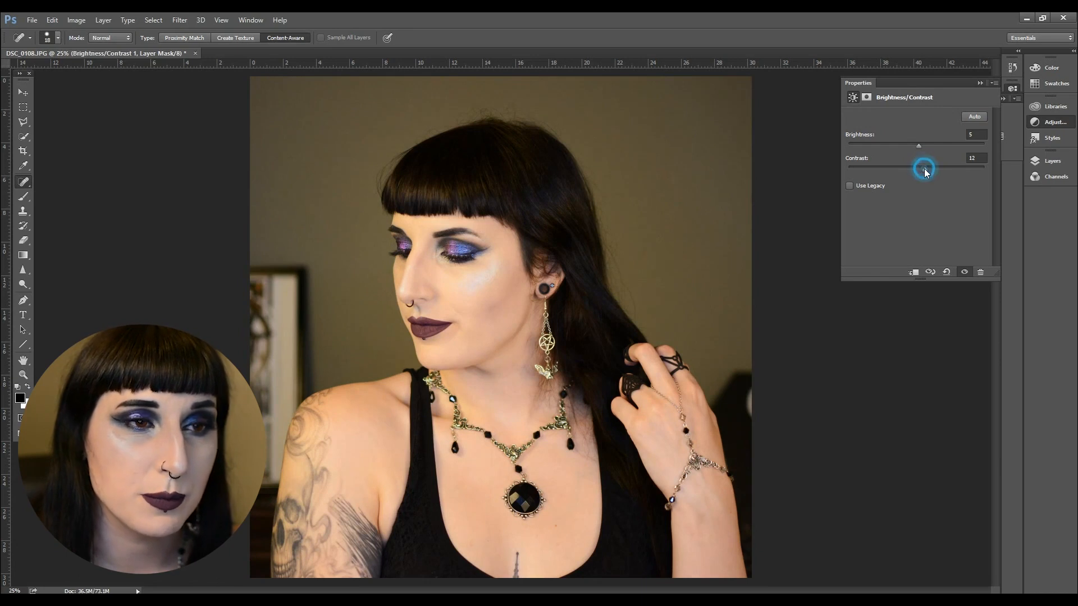
Set the Brightness/Contrast adjustment to brightness -6 and contrast 6
{"action": "left_click", "coordinate": [983, 158]}
{"action": "type", "text": "0"}
{"action": "left_click", "coordinate": [982, 135]}
{"action": "type", "text": "-6"}
{"action": "key", "text": "Return"}
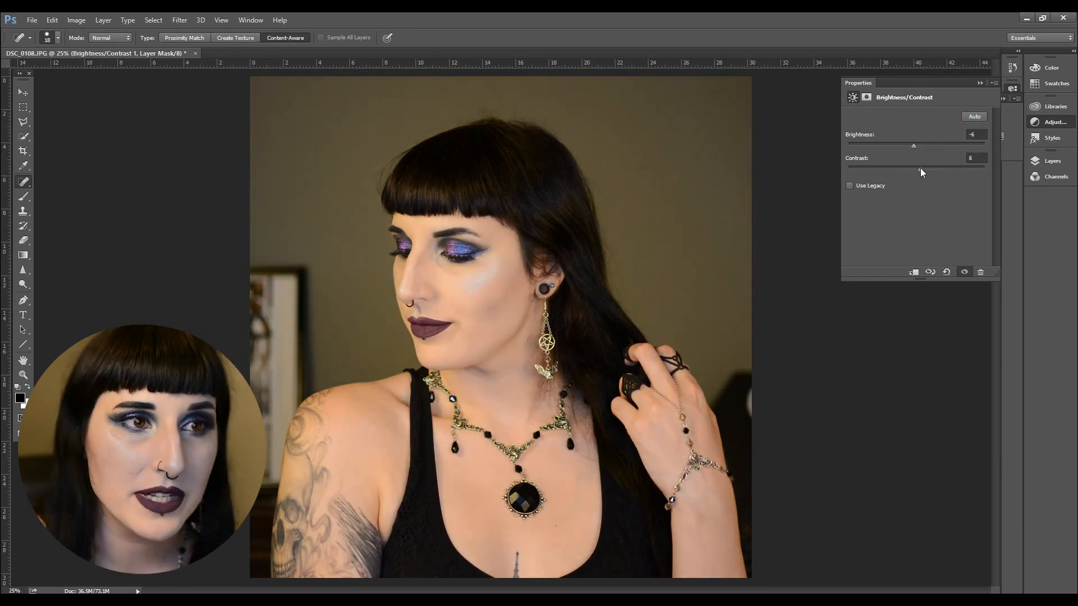
Compare the photo with and without the Brightness/Contrast adjustment, and look at its layer mask settings
{"action": "left_click", "coordinate": [965, 273]}
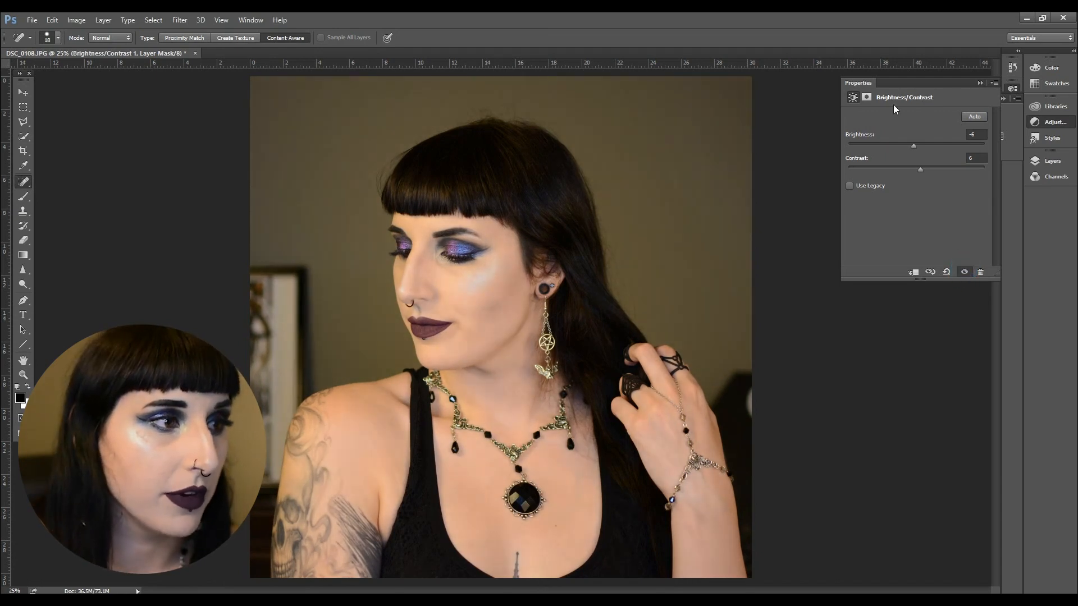
{"action": "left_click", "coordinate": [867, 97]}
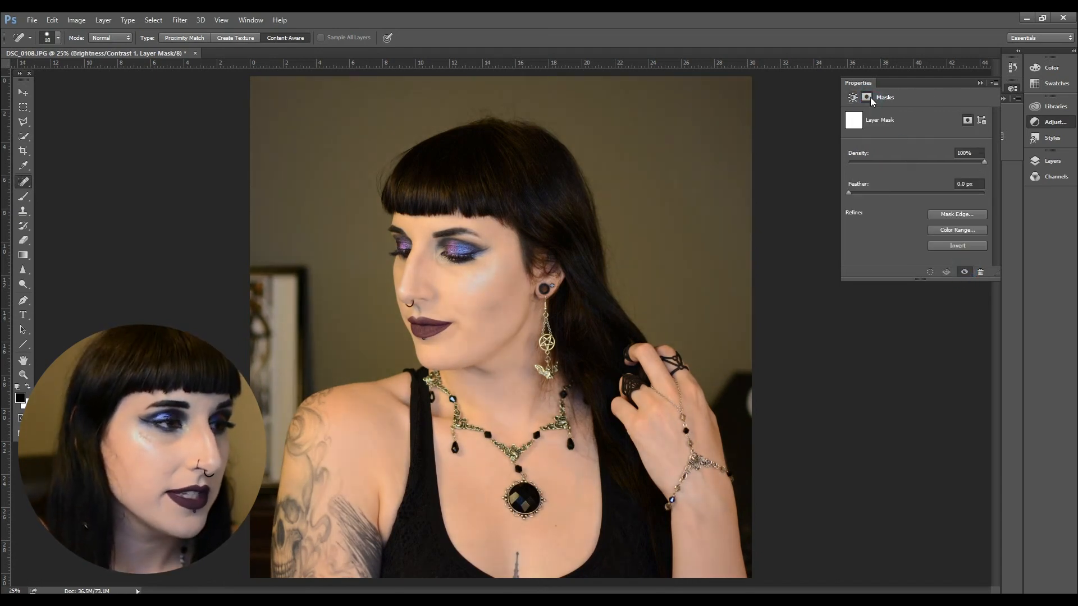
{"action": "left_click", "coordinate": [853, 98]}
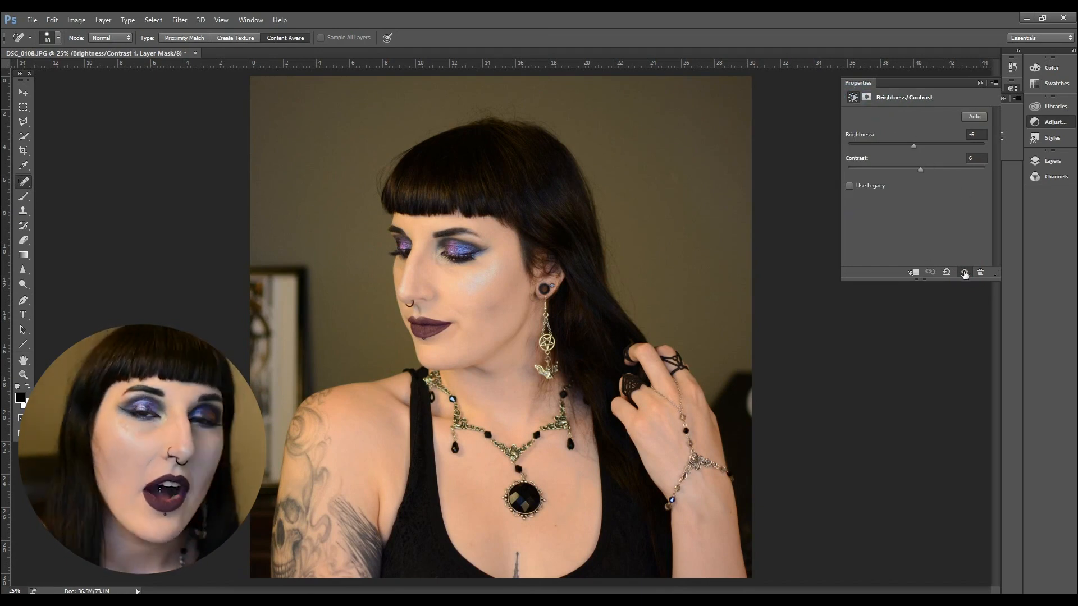
{"action": "left_click", "coordinate": [964, 273]}
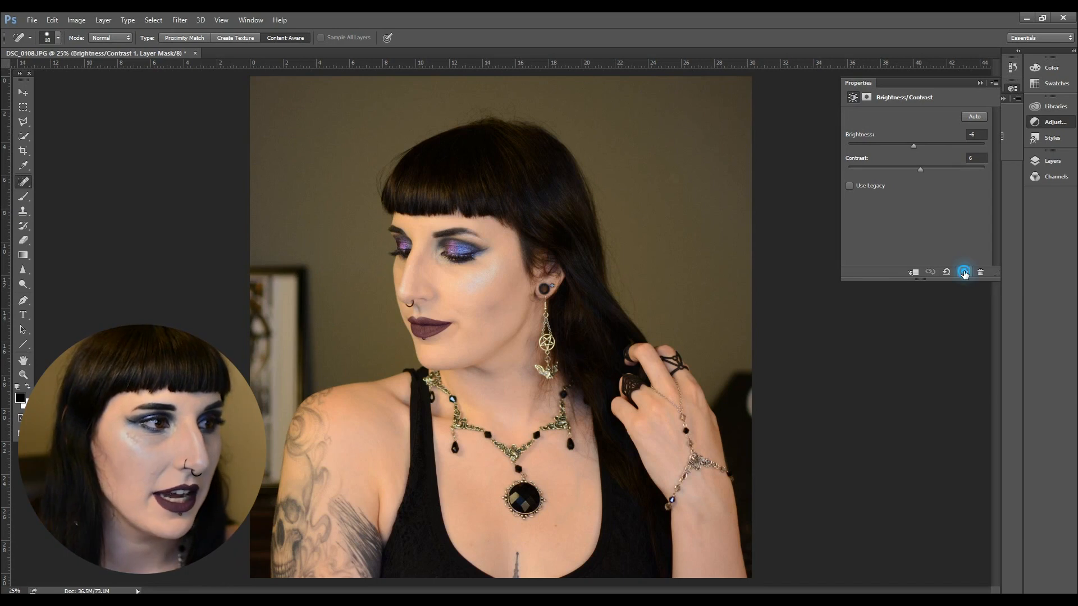
{"action": "left_click", "coordinate": [964, 274]}
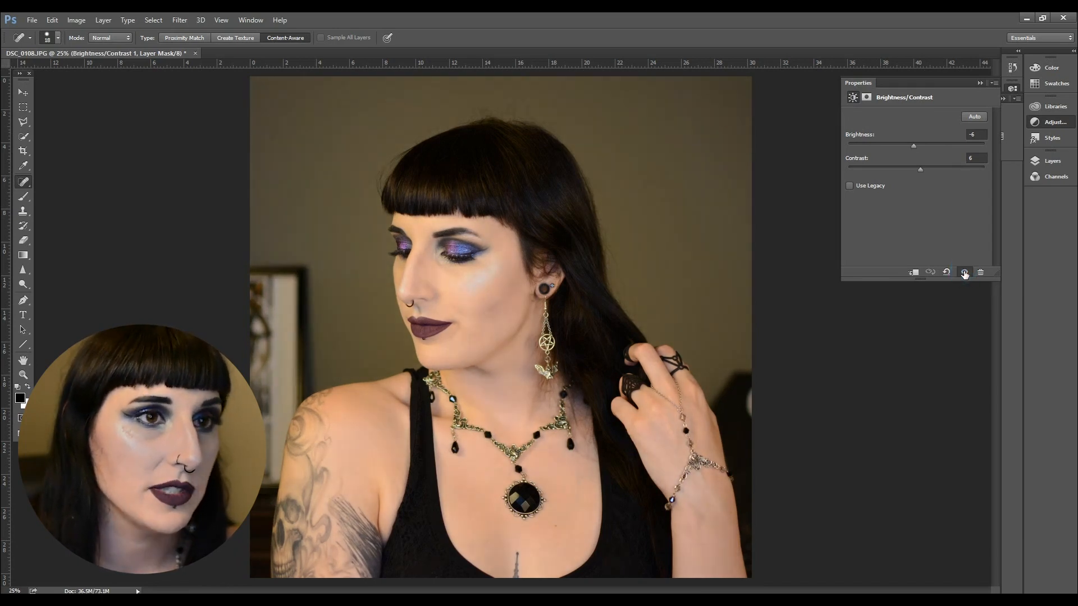
Add a Curves adjustment layer and place points on the RGB curve at the midtones, highlights and shadows
{"action": "left_click", "coordinate": [981, 84]}
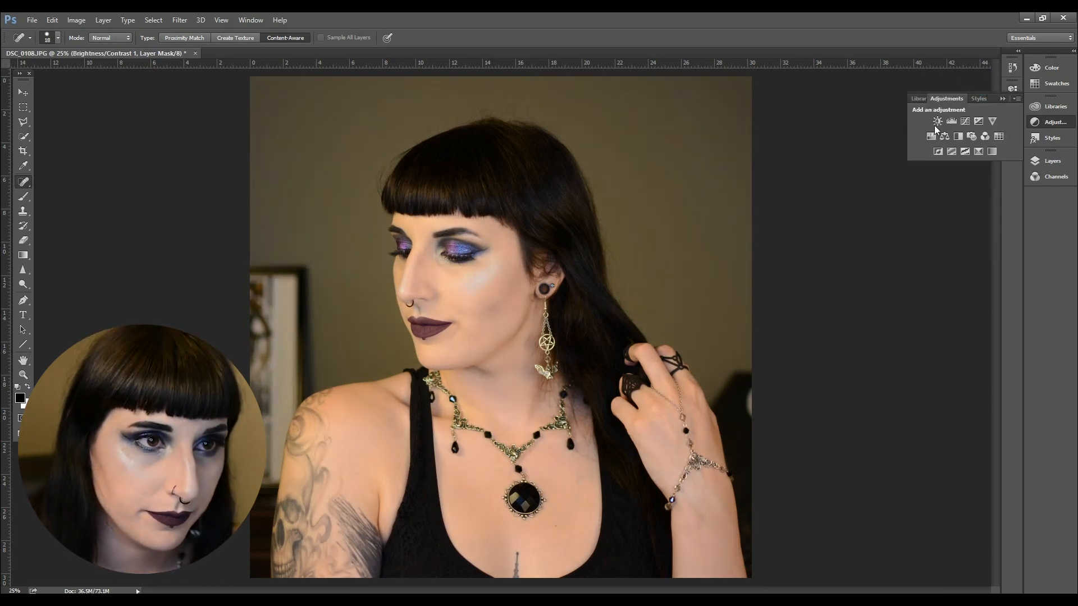
{"action": "left_click", "coordinate": [965, 122]}
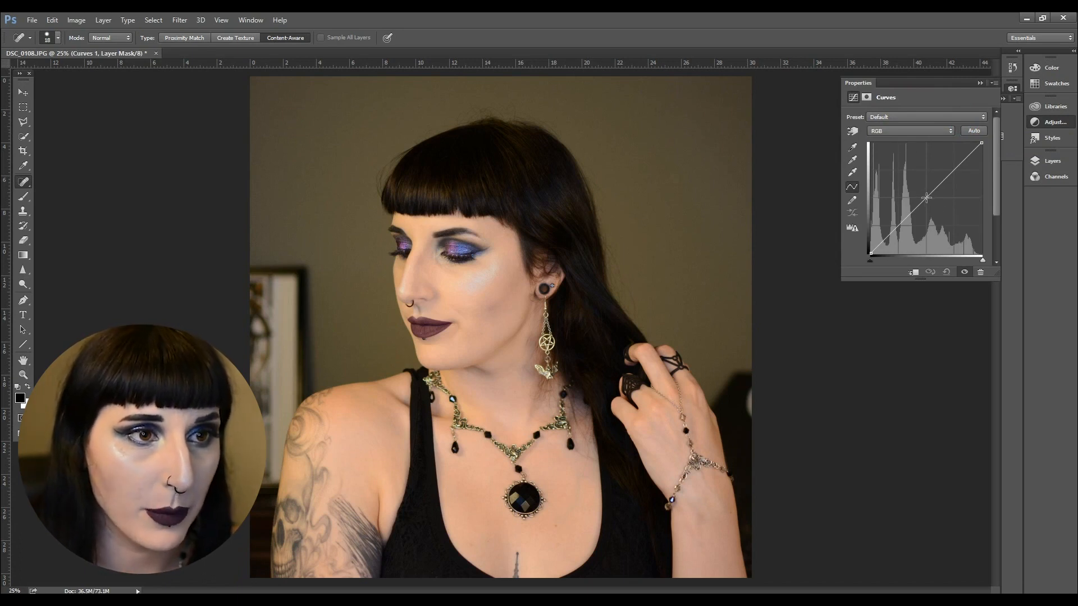
{"action": "left_click", "coordinate": [927, 198]}
{"action": "left_click", "coordinate": [954, 169]}
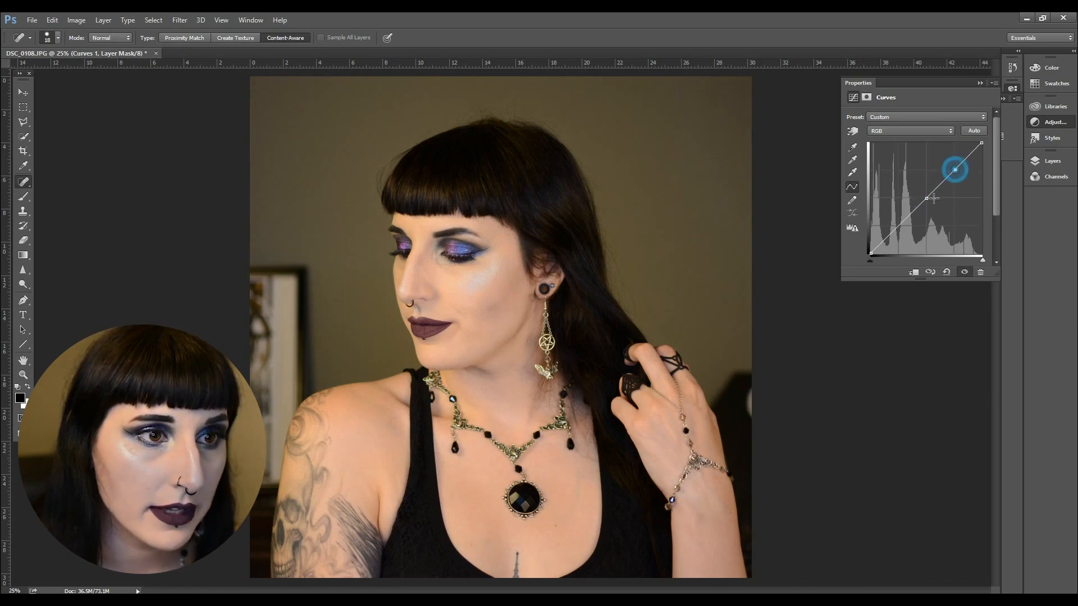
{"action": "left_click", "coordinate": [900, 225]}
Lower the curve's shadow point slightly, brighten its highlight point a little, and compare the photo with and without the curve
{"action": "mouse_move", "coordinate": [900, 225]}
{"action": "left_mouse_down"}
{"action": "mouse_move", "coordinate": [911, 231]}
{"action": "mouse_move", "coordinate": [895, 218]}
{"action": "mouse_move", "coordinate": [899, 228]}
{"action": "left_mouse_up"}
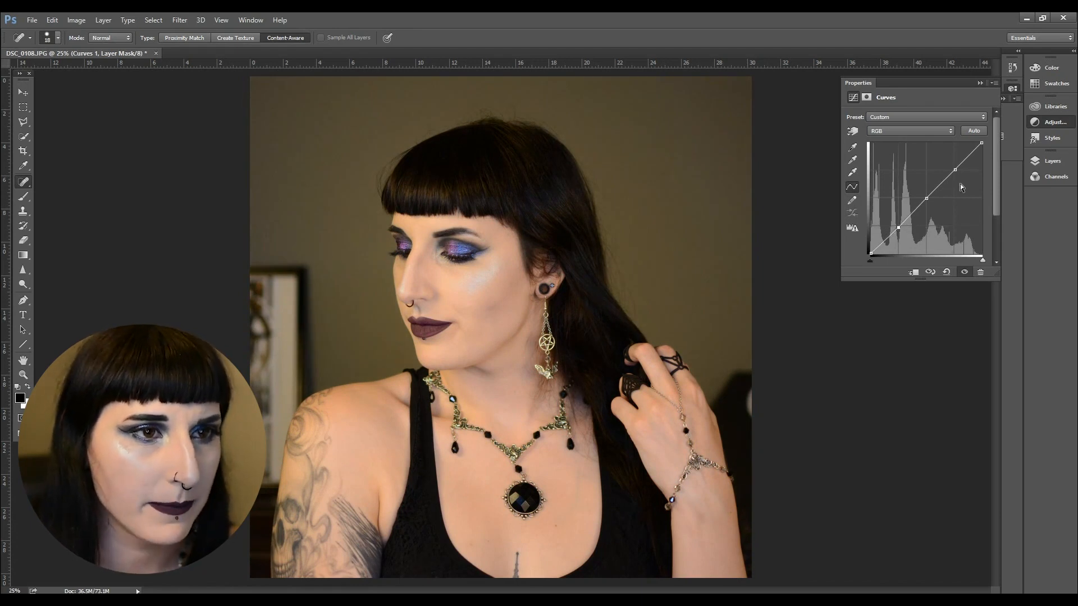
{"action": "left_click_drag", "start_coordinate": [955, 170], "coordinate": [952, 170]}
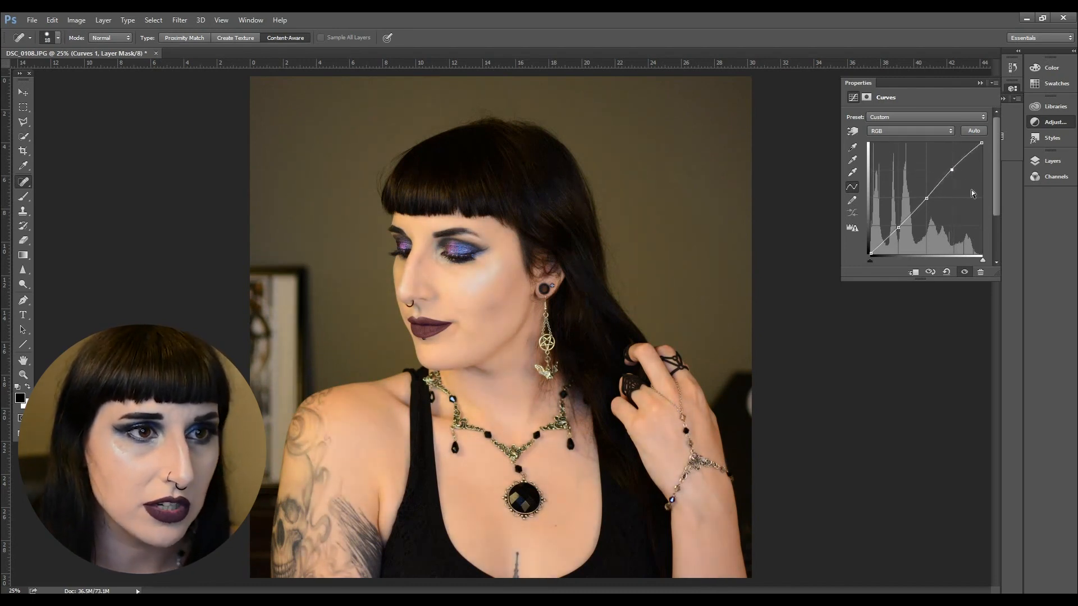
{"action": "left_click", "coordinate": [965, 273]}
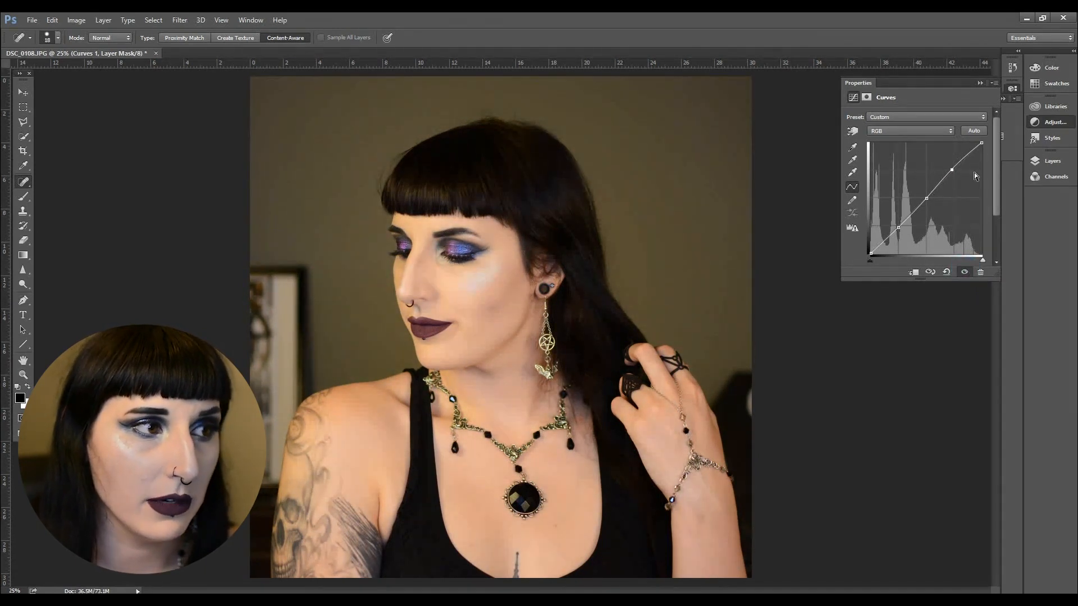
{"action": "left_click", "coordinate": [979, 85]}
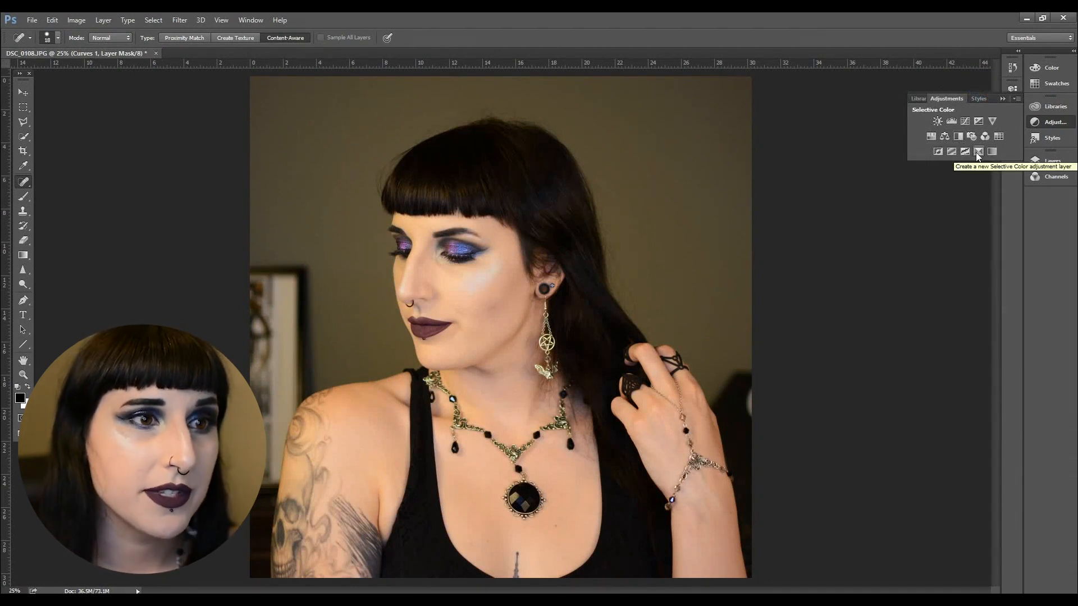
Add a Selective Color adjustment layer and set cyan, magenta, yellow and black to +1% for the Blacks
{"action": "left_click", "coordinate": [978, 153]}
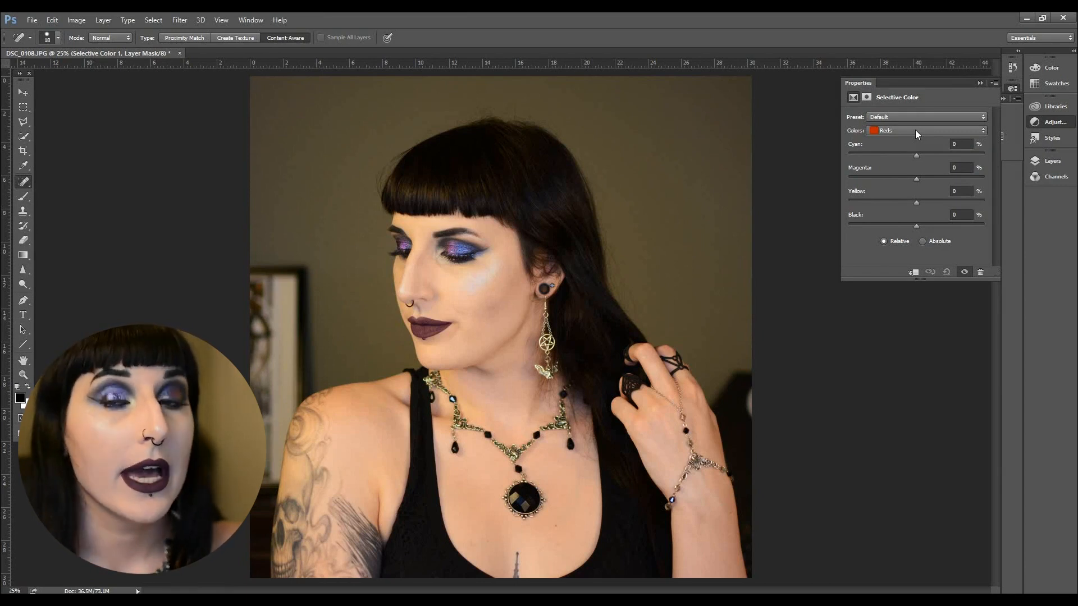
{"action": "left_click", "coordinate": [915, 129]}
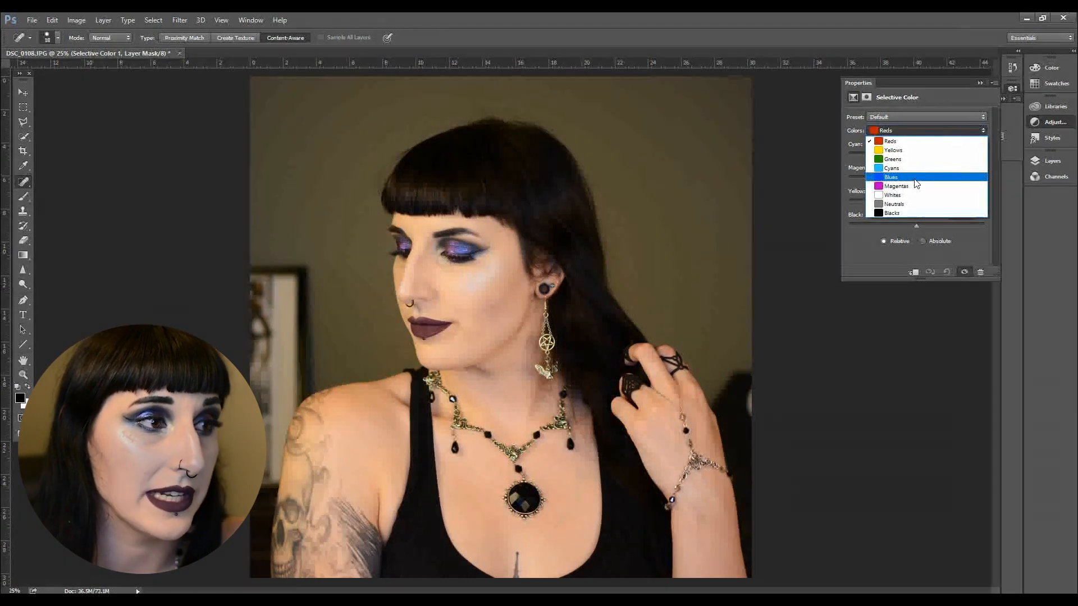
{"action": "left_click", "coordinate": [912, 213]}
{"action": "left_click", "coordinate": [967, 144]}
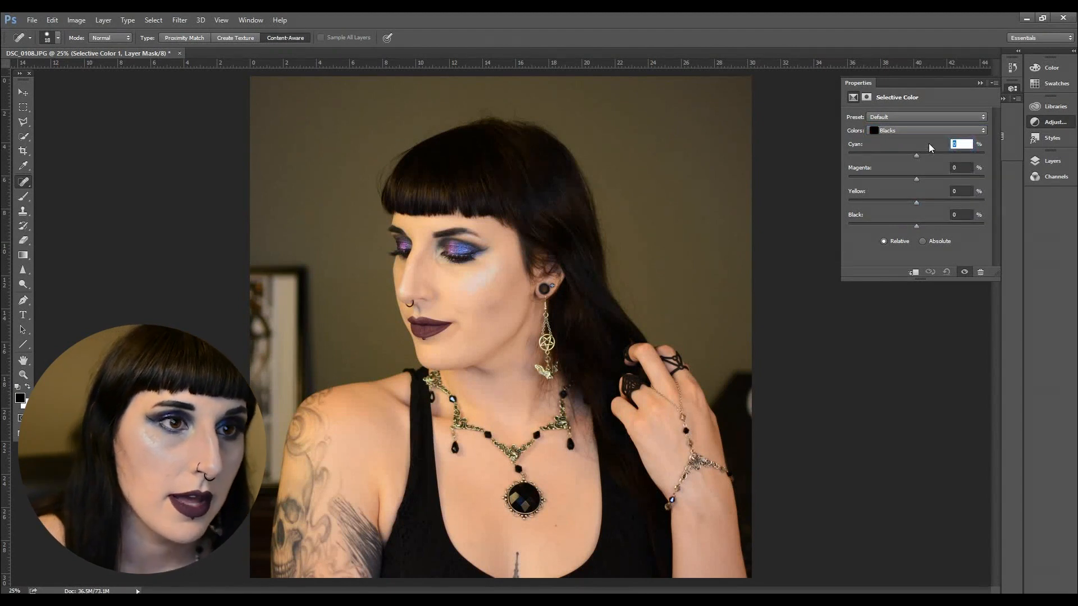
{"action": "key", "text": "Up"}
{"action": "key", "text": "Tab"}
{"action": "key", "text": "Up"}
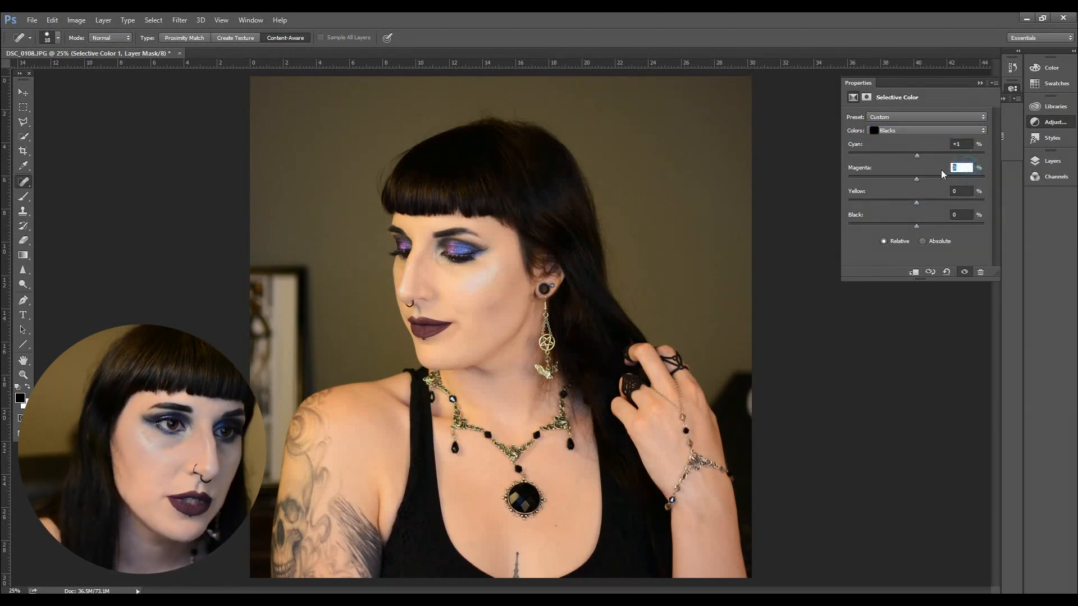
{"action": "key", "text": "Tab"}
{"action": "key", "text": "Up"}
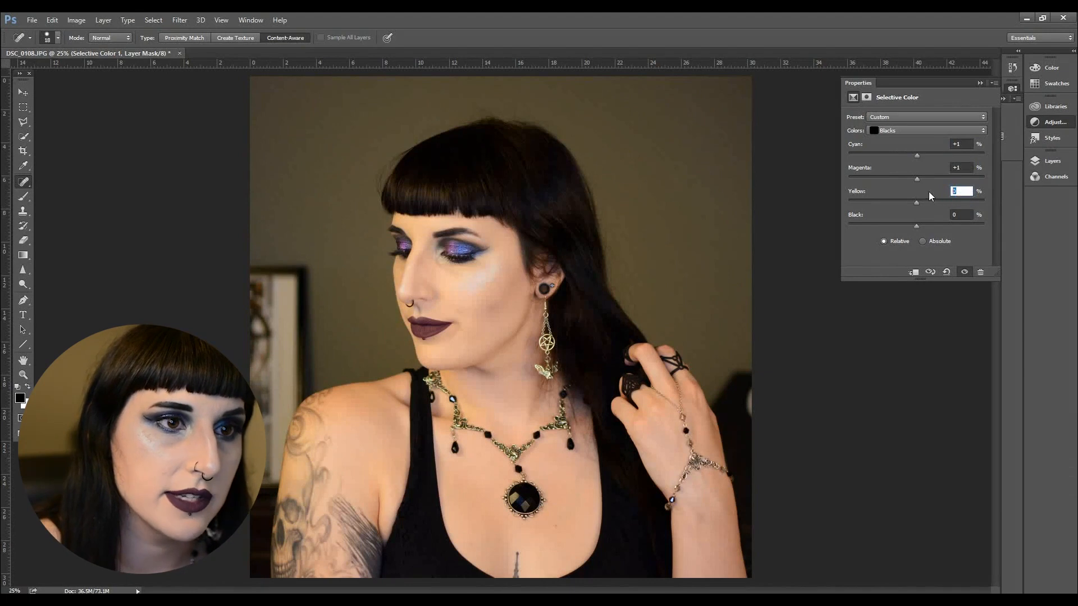
{"action": "key", "text": "Tab"}
{"action": "key", "text": "Up"}
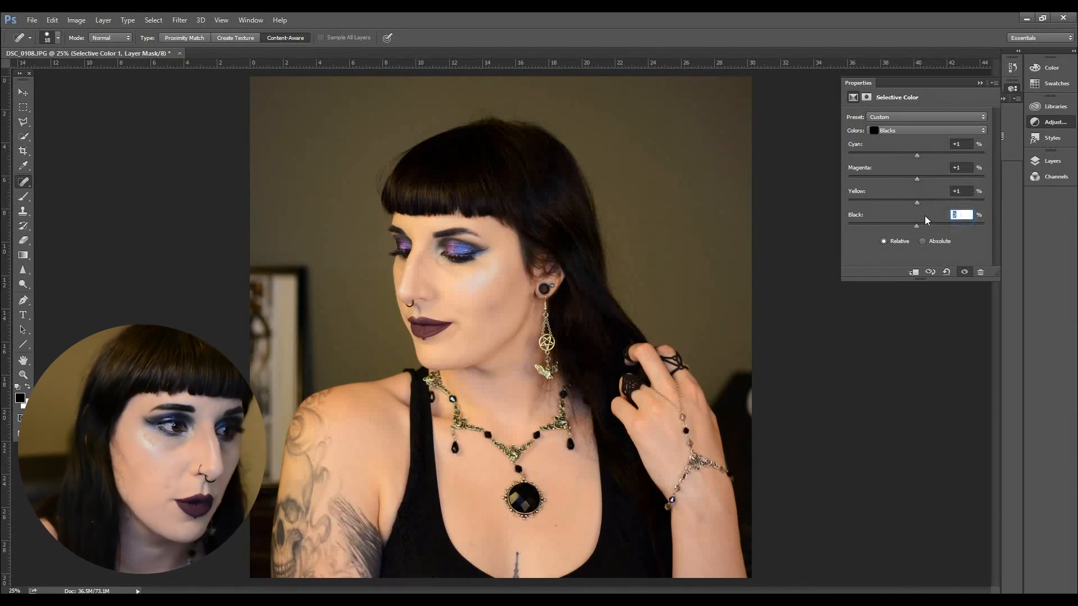
Compare the photo with and without the Selective Color adjustment of the Blacks
{"action": "left_click", "coordinate": [966, 273]}
{"action": "left_click", "coordinate": [966, 274]}
{"action": "left_click", "coordinate": [966, 274]}
{"action": "left_click", "coordinate": [967, 274]}
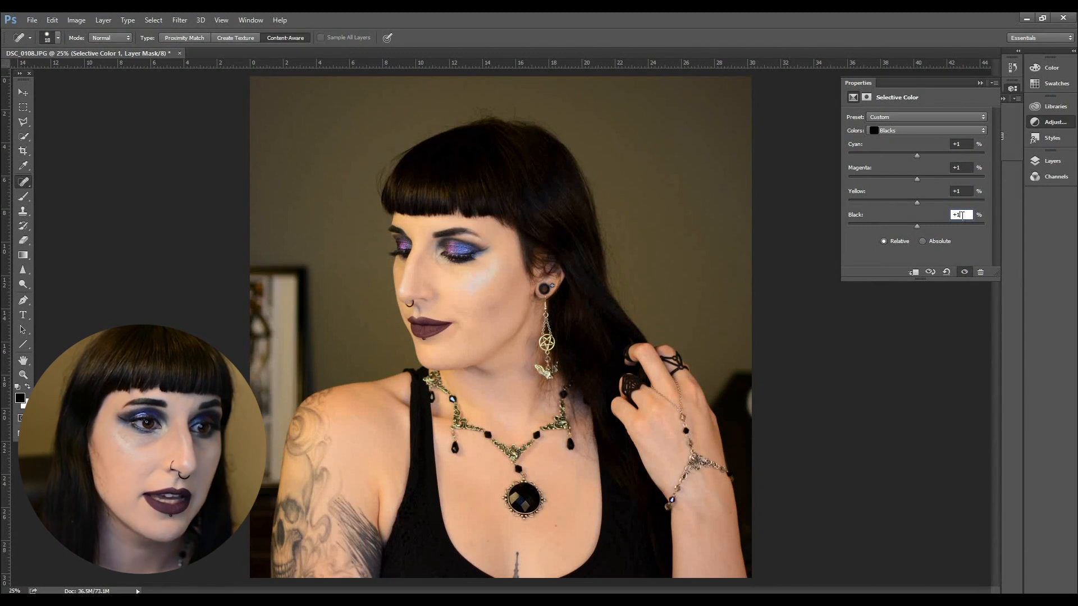
{"action": "left_click", "coordinate": [965, 273]}
{"action": "left_click", "coordinate": [966, 274]}
{"action": "left_click", "coordinate": [965, 274]}
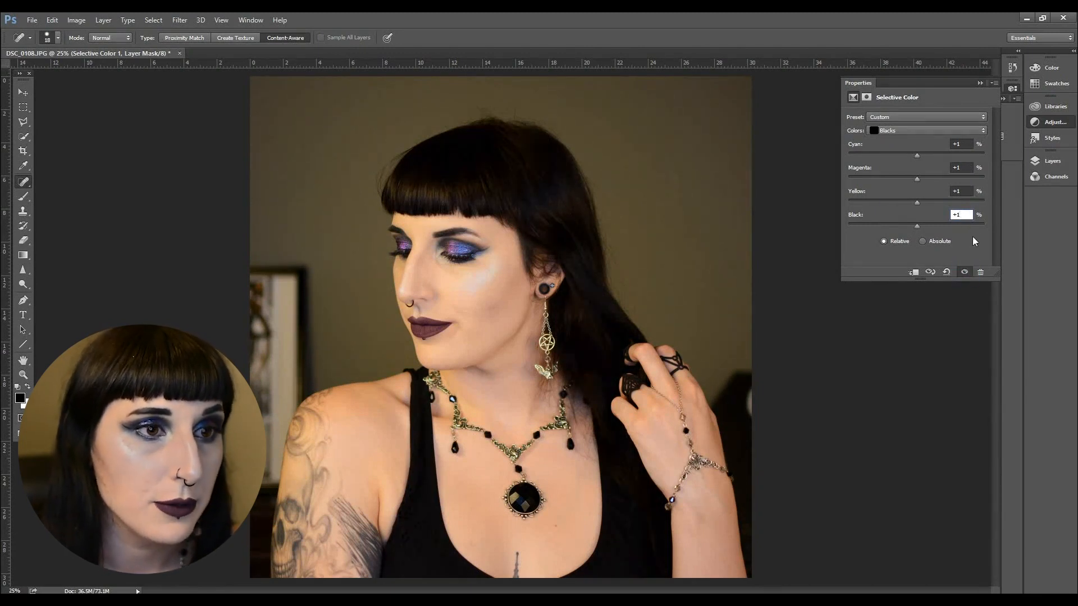
Try a stronger black amount for the Blacks, return it to +1%, and check the adjustment's effect
{"action": "mouse_move", "coordinate": [924, 229]}
{"action": "left_mouse_down"}
{"action": "mouse_move", "coordinate": [946, 228]}
{"action": "mouse_move", "coordinate": [845, 234]}
{"action": "mouse_move", "coordinate": [934, 232]}
{"action": "mouse_move", "coordinate": [924, 231]}
{"action": "left_mouse_up"}
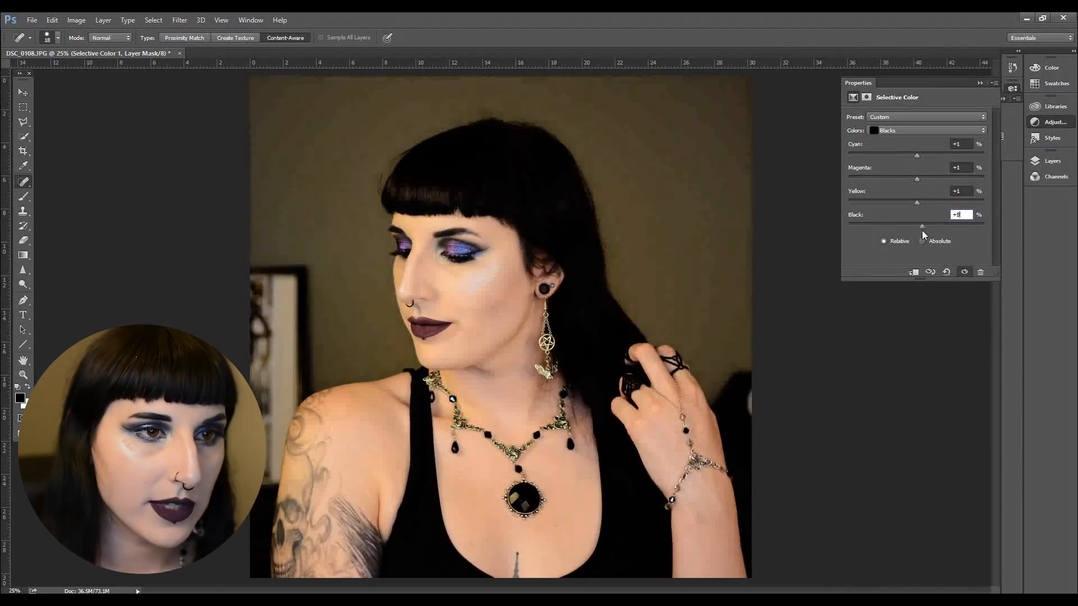
{"action": "left_click", "coordinate": [960, 215]}
{"action": "type", "text": "1"}
{"action": "left_click", "coordinate": [965, 273]}
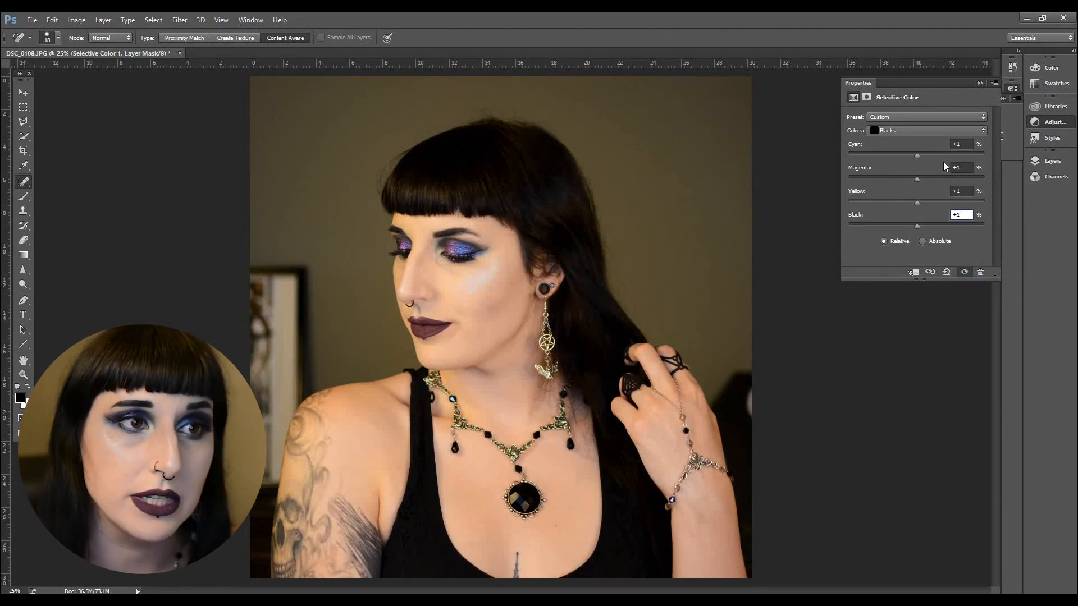
Set cyan, magenta and yellow to +1% for the Neutrals in the Selective Color adjustment
{"action": "left_click", "coordinate": [920, 130]}
{"action": "left_click", "coordinate": [904, 213]}
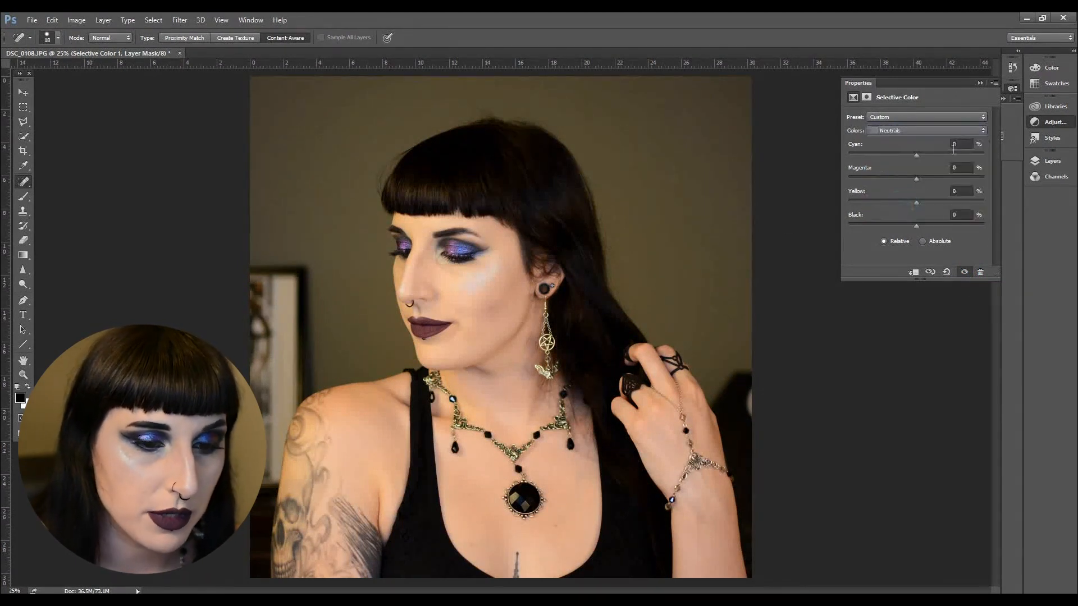
{"action": "left_click", "coordinate": [954, 144]}
{"action": "type", "text": "+1"}
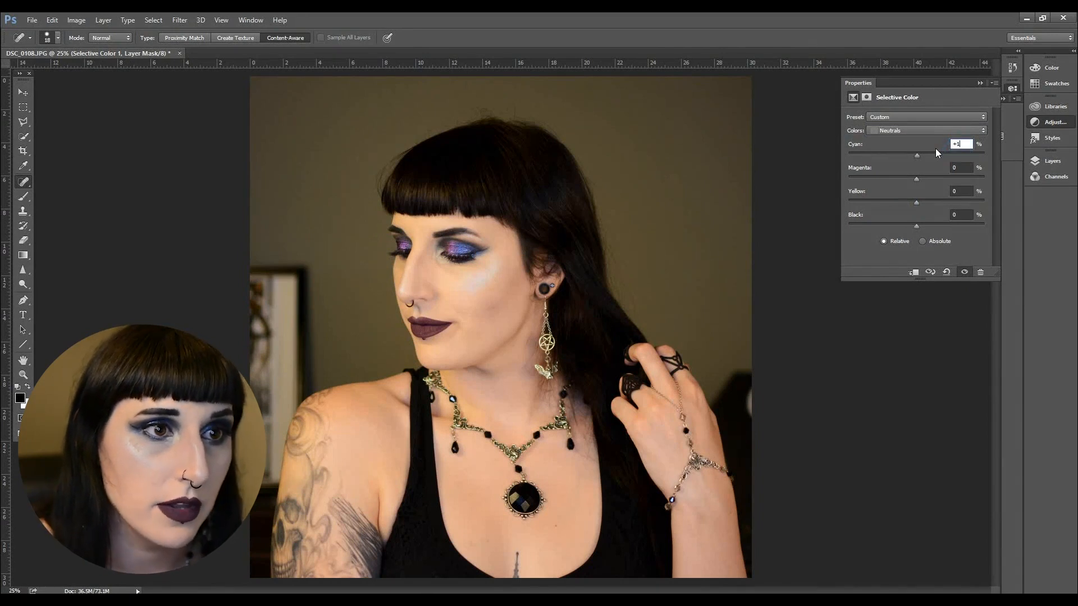
{"action": "key", "text": "Tab"}
{"action": "type", "text": "+1"}
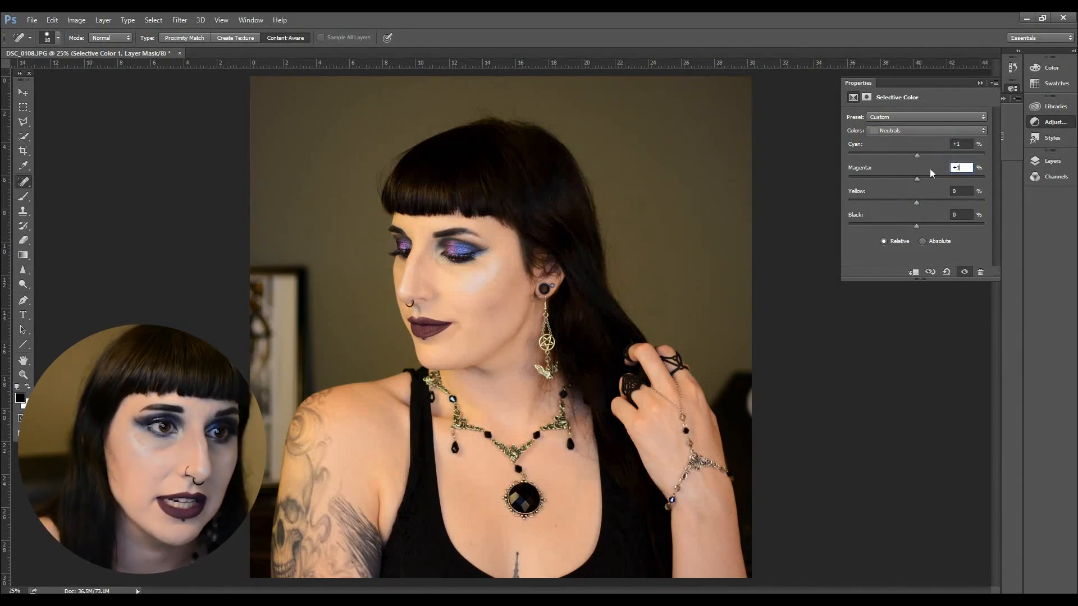
{"action": "key", "text": "Tab"}
{"action": "type", "text": "+1"}
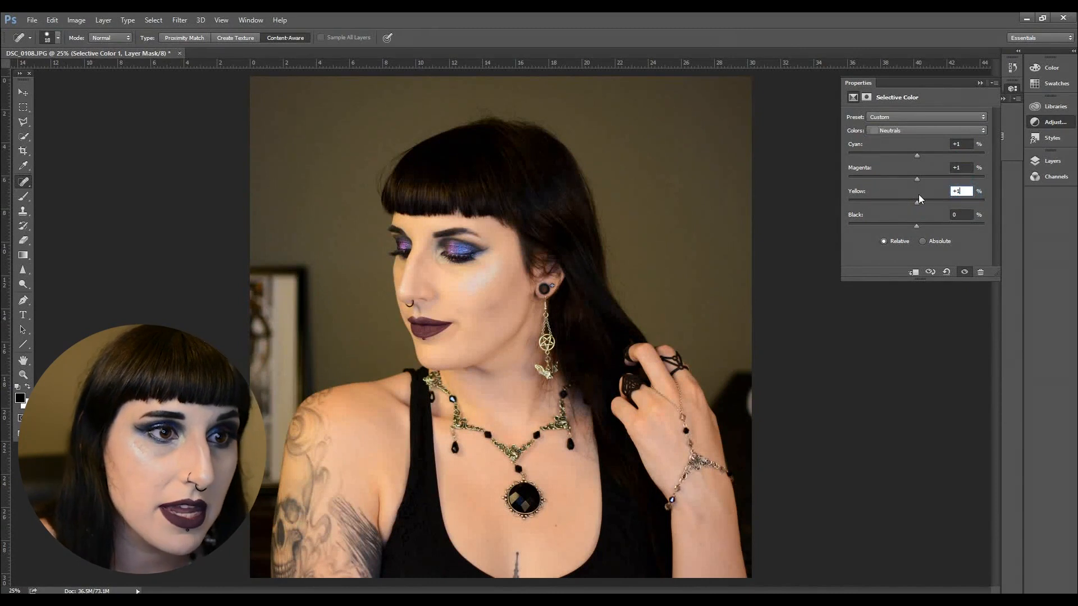
Lower the Neutrals' black to -2% and compare the photo with and without the adjustment
{"action": "mouse_move", "coordinate": [920, 227]}
{"action": "left_mouse_down"}
{"action": "mouse_move", "coordinate": [926, 233]}
{"action": "mouse_move", "coordinate": [914, 233]}
{"action": "left_mouse_up"}
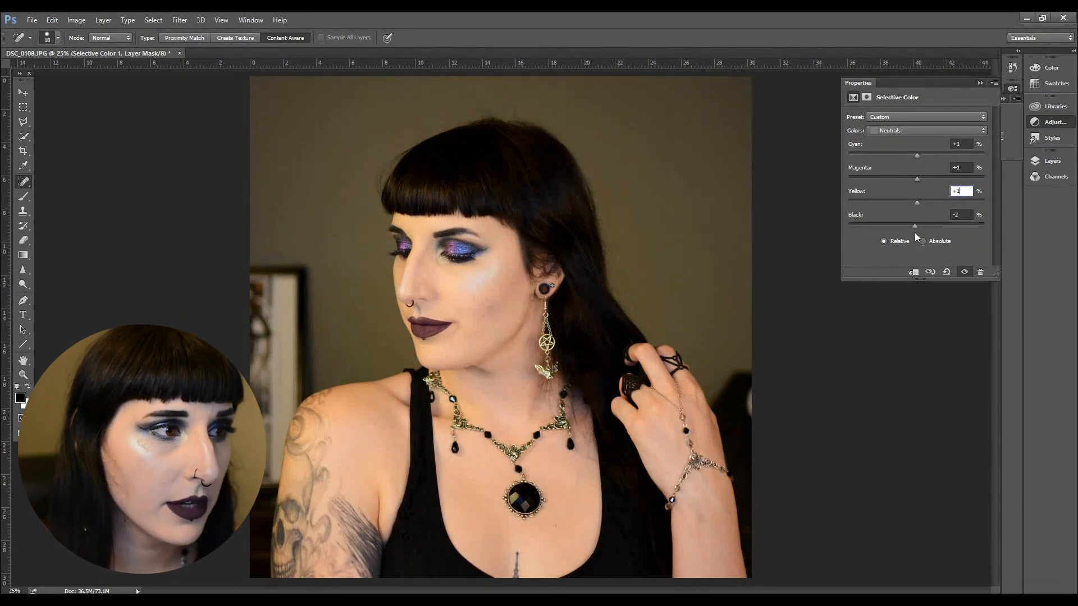
{"action": "left_click", "coordinate": [967, 272]}
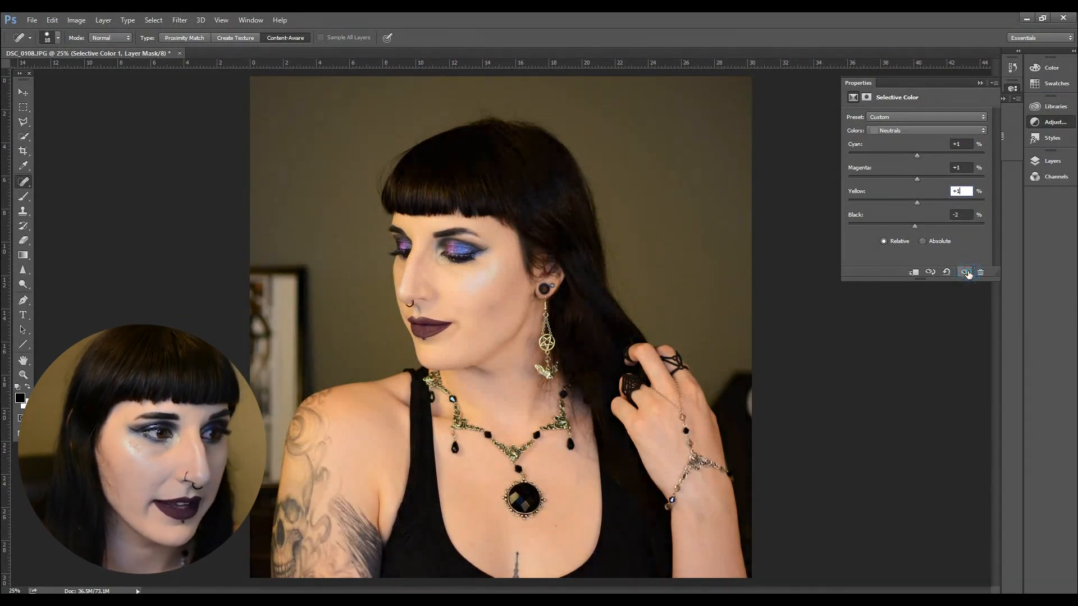
{"action": "left_click", "coordinate": [967, 272]}
{"action": "left_click", "coordinate": [967, 273]}
{"action": "left_click", "coordinate": [967, 272]}
Set cyan, magenta and yellow to +1% for the Whites in the Selective Color adjustment
{"action": "left_click", "coordinate": [925, 130]}
{"action": "left_click", "coordinate": [907, 193]}
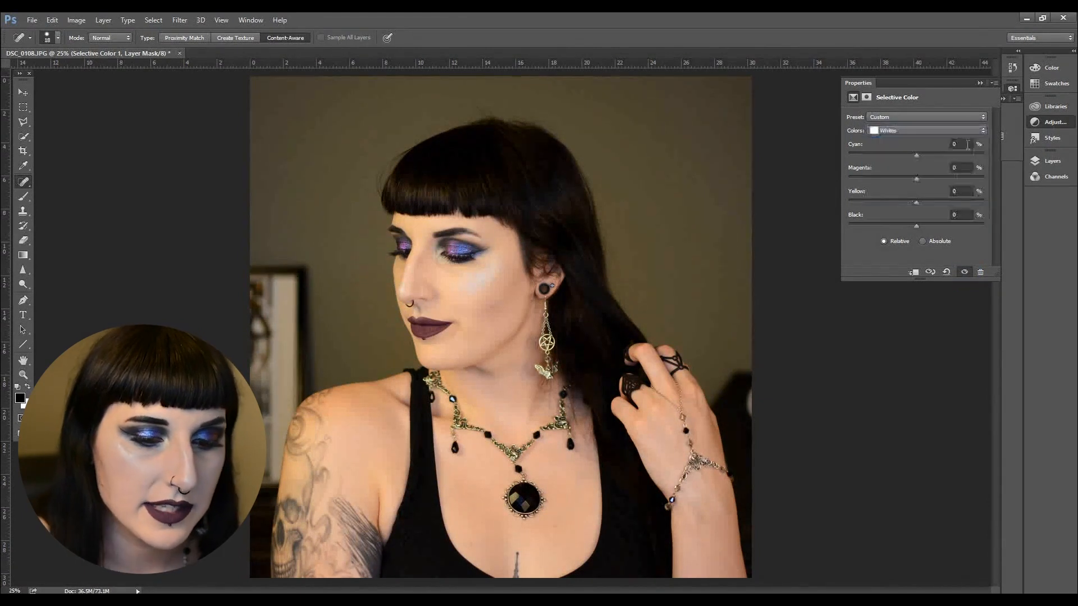
{"action": "key", "text": "Tab"}
{"action": "type", "text": "+1"}
{"action": "key", "text": "Tab"}
{"action": "type", "text": "+1"}
{"action": "key", "text": "Tab"}
{"action": "type", "text": "+1"}
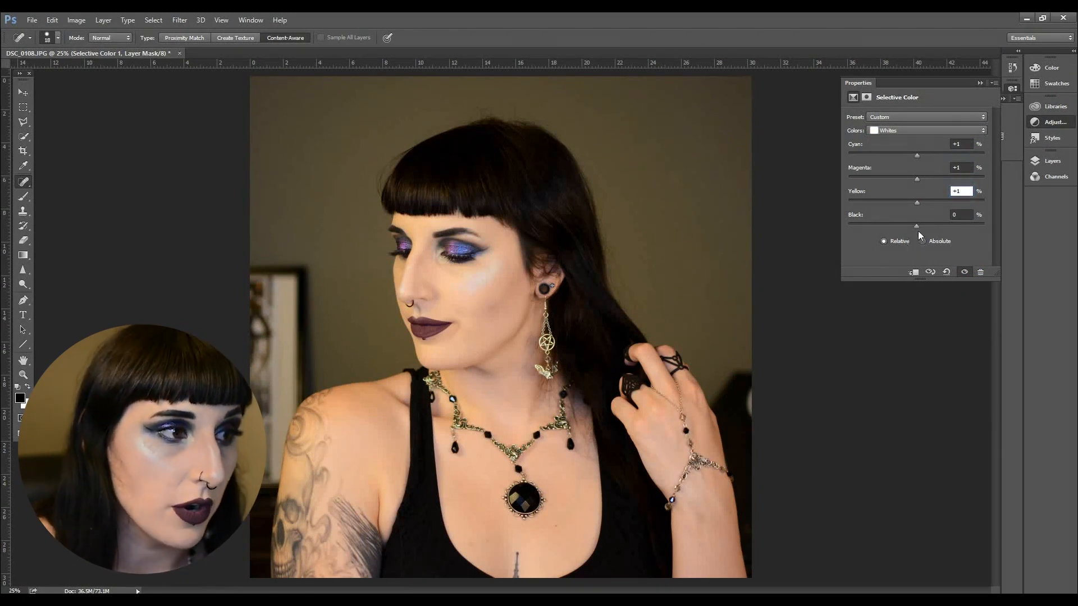
Test the Whites' black at +100% and +60%, set it to -7%, and check the photo without the adjustment
{"action": "left_click_drag", "start_coordinate": [918, 231], "coordinate": [994, 227]}
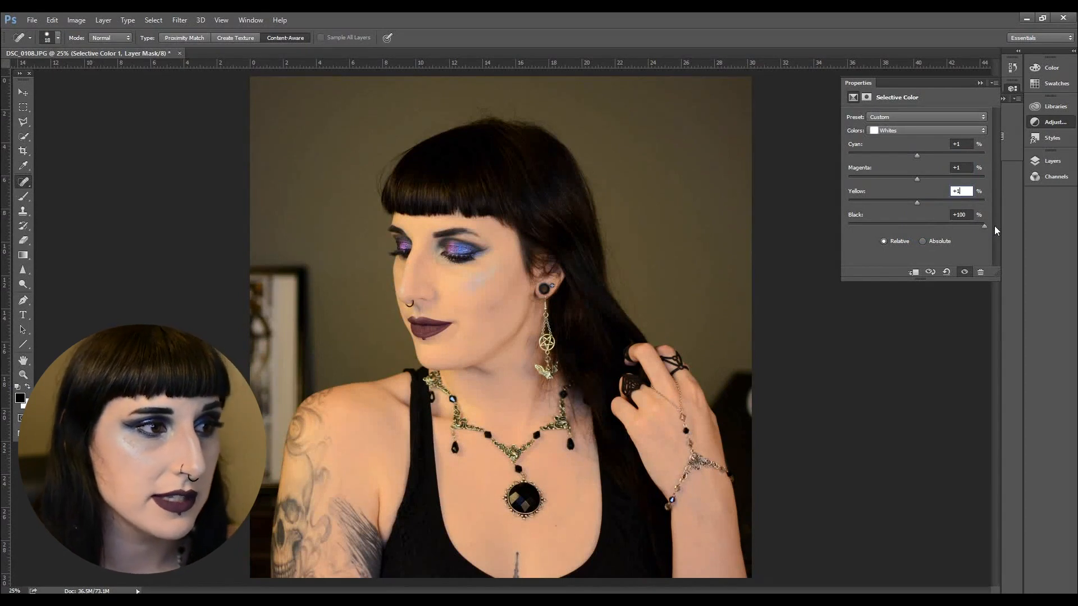
{"action": "left_click_drag", "start_coordinate": [985, 226], "coordinate": [956, 235]}
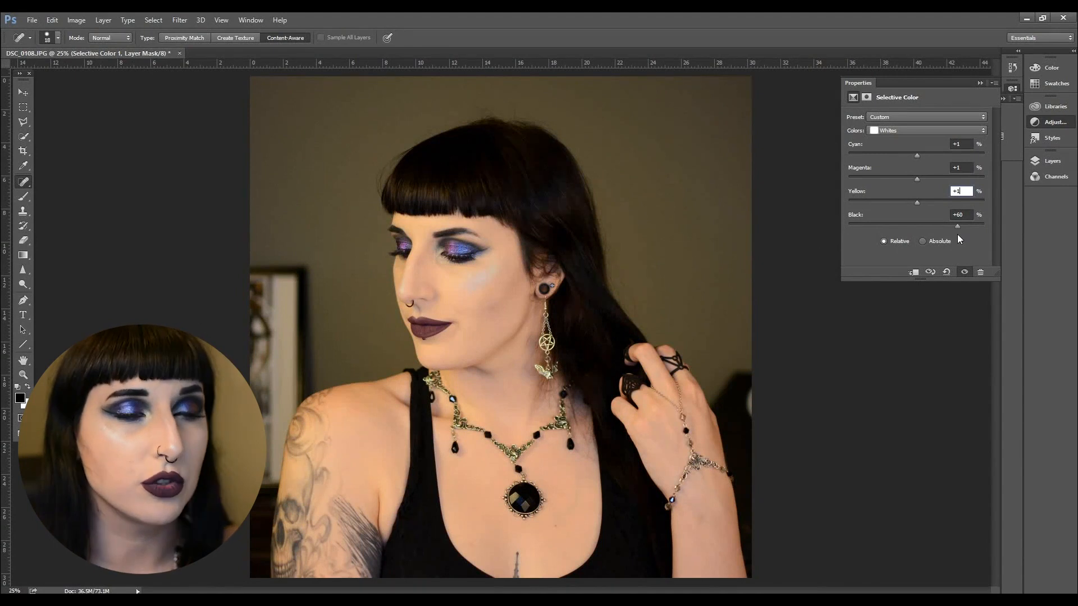
{"action": "left_click_drag", "start_coordinate": [958, 234], "coordinate": [915, 244]}
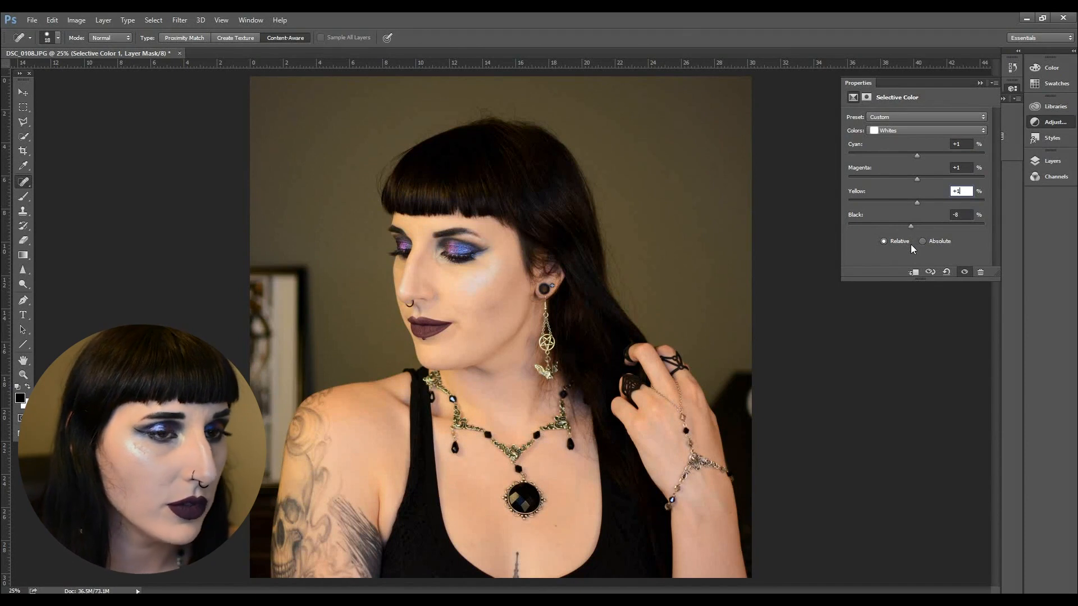
{"action": "left_click", "coordinate": [965, 272]}
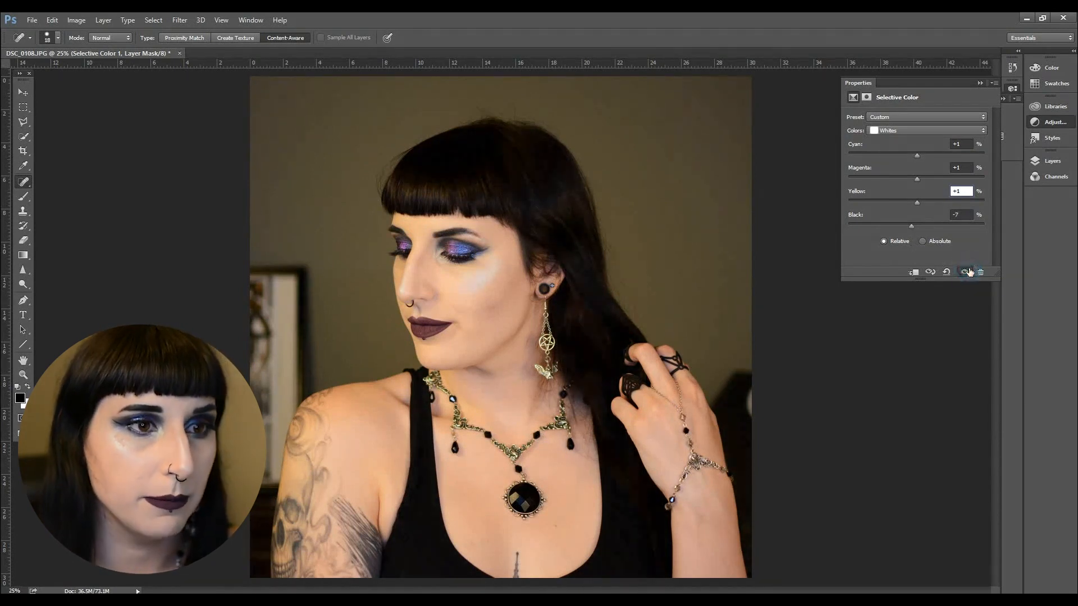
Set cyan, magenta and yellow to +1% for the Magentas in the Selective Color adjustment
{"action": "left_click", "coordinate": [982, 130]}
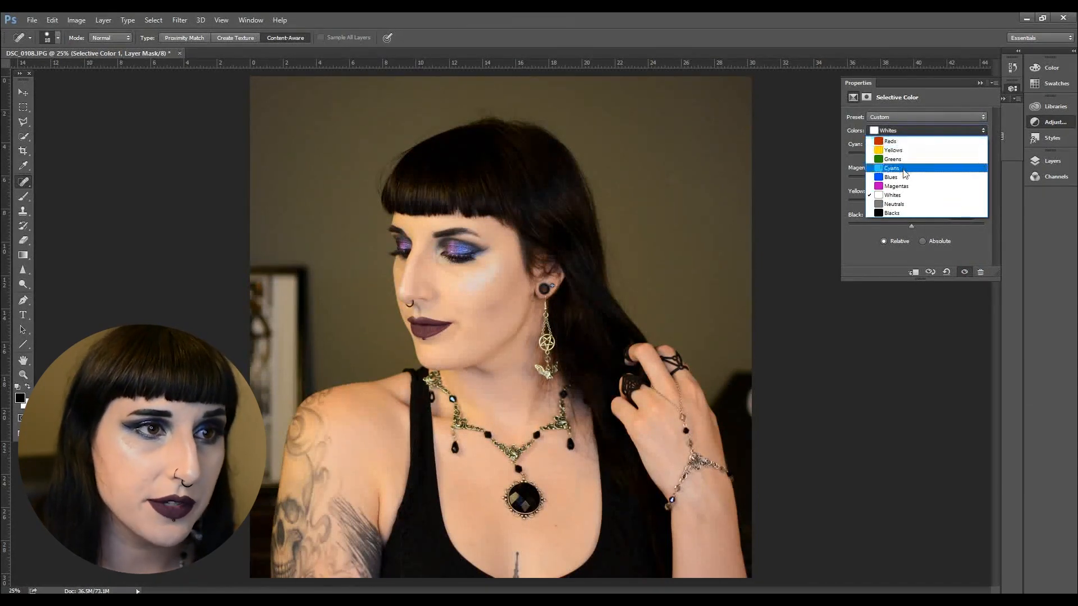
{"action": "left_click", "coordinate": [905, 186]}
{"action": "left_click", "coordinate": [957, 144]}
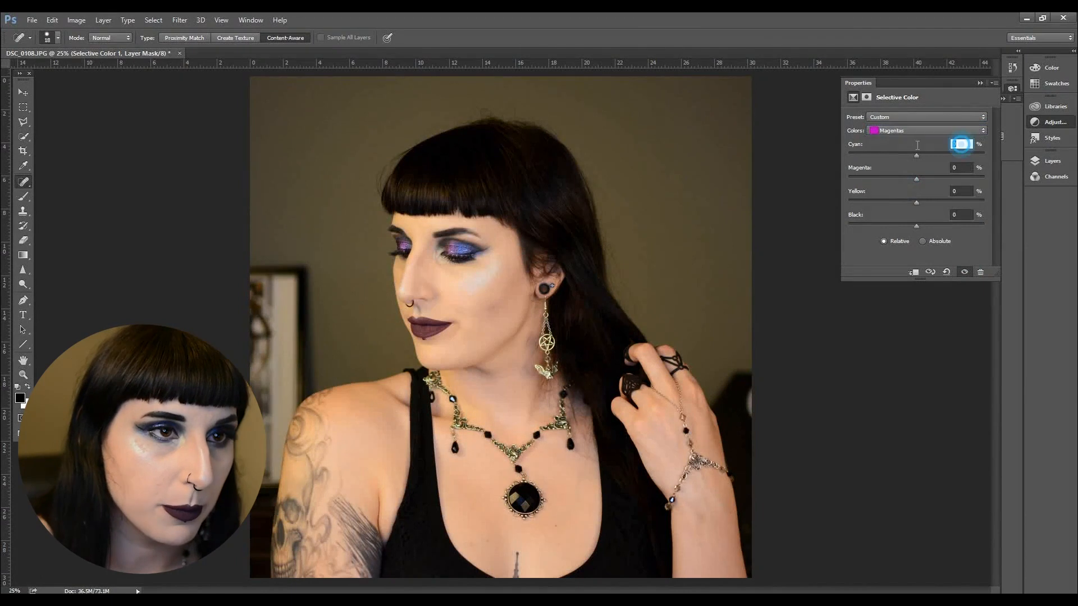
{"action": "key", "text": "Up"}
{"action": "left_click", "coordinate": [958, 169]}
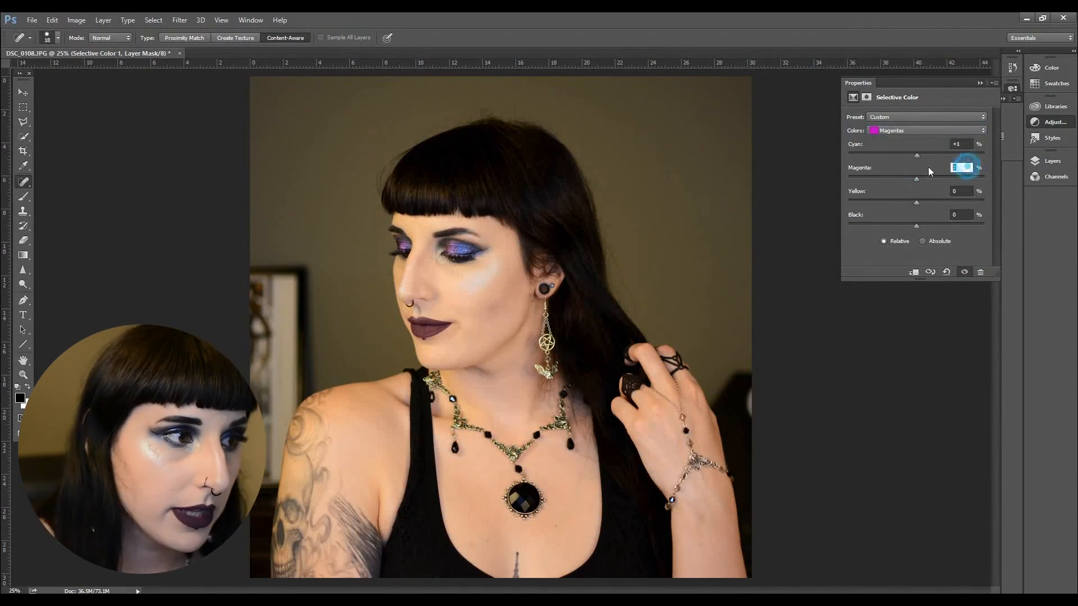
{"action": "key", "text": "Up"}
{"action": "left_click", "coordinate": [967, 192]}
{"action": "key", "text": "Up"}
Test the Magentas' black at +43%, reset it to 0, set it to +2%, and check the adjustment's effect
{"action": "left_click", "coordinate": [919, 225]}
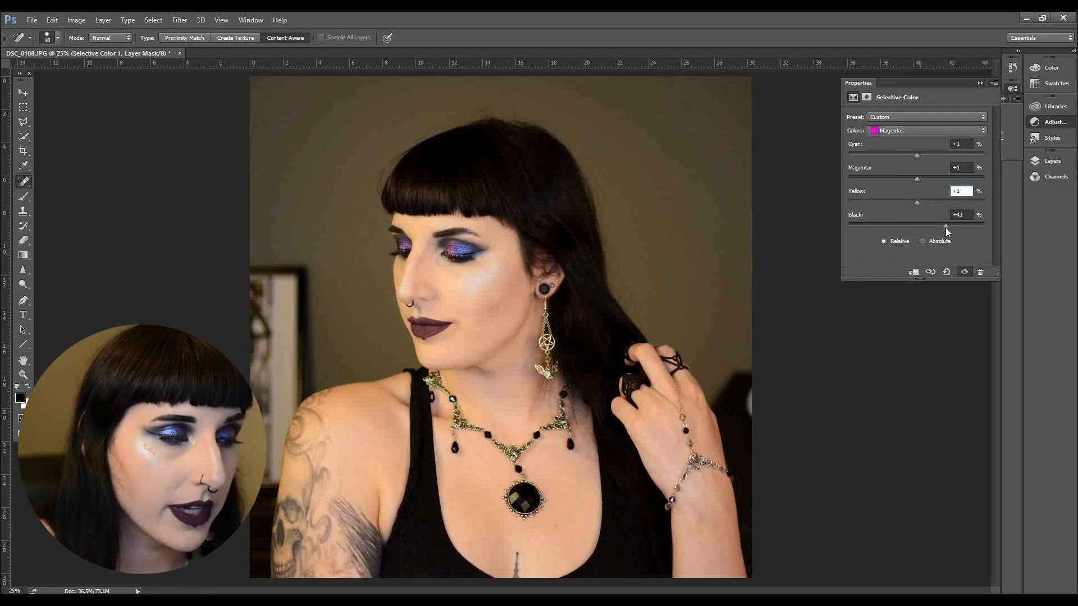
{"action": "mouse_move", "coordinate": [945, 226]}
{"action": "left_mouse_down"}
{"action": "mouse_move", "coordinate": [884, 227]}
{"action": "mouse_move", "coordinate": [946, 227]}
{"action": "left_mouse_up"}
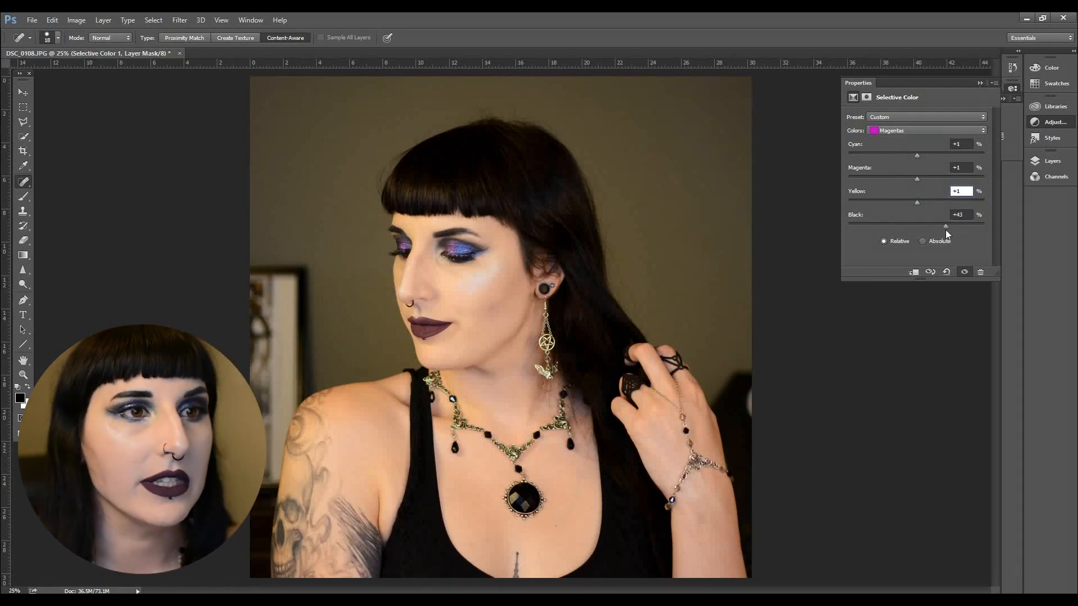
{"action": "left_click", "coordinate": [921, 229]}
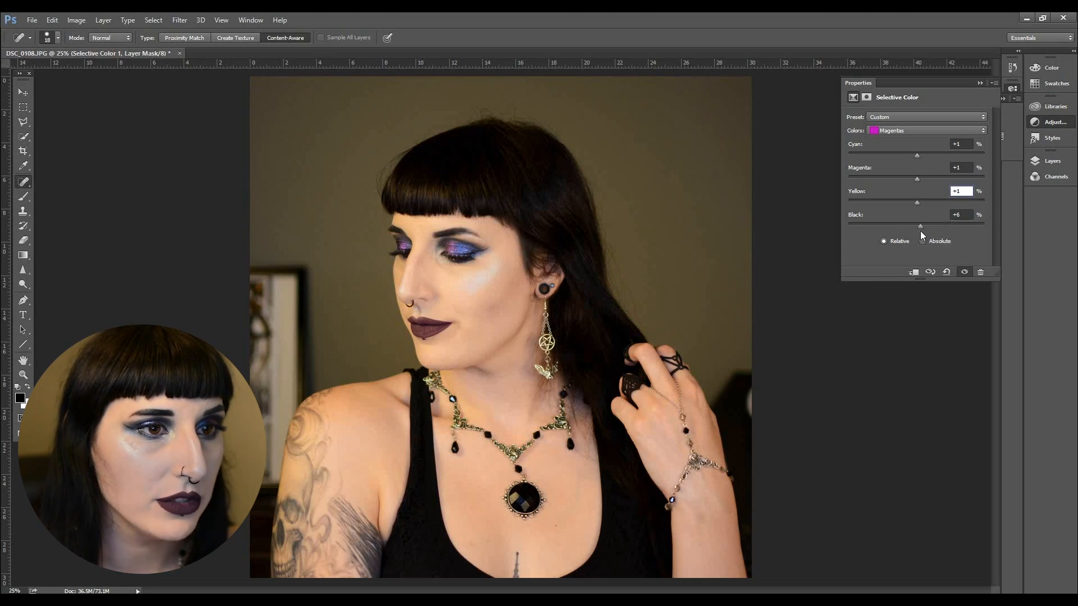
{"action": "key", "text": "Tab"}
{"action": "type", "text": "0"}
{"action": "key", "text": "Return"}
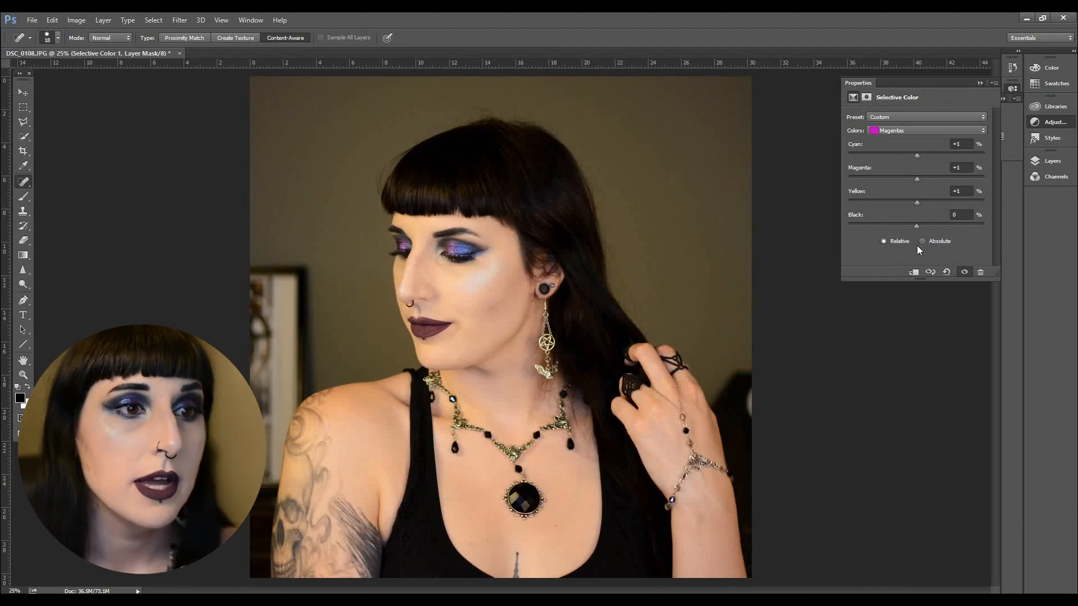
{"action": "left_click_drag", "start_coordinate": [919, 225], "coordinate": [920, 225]}
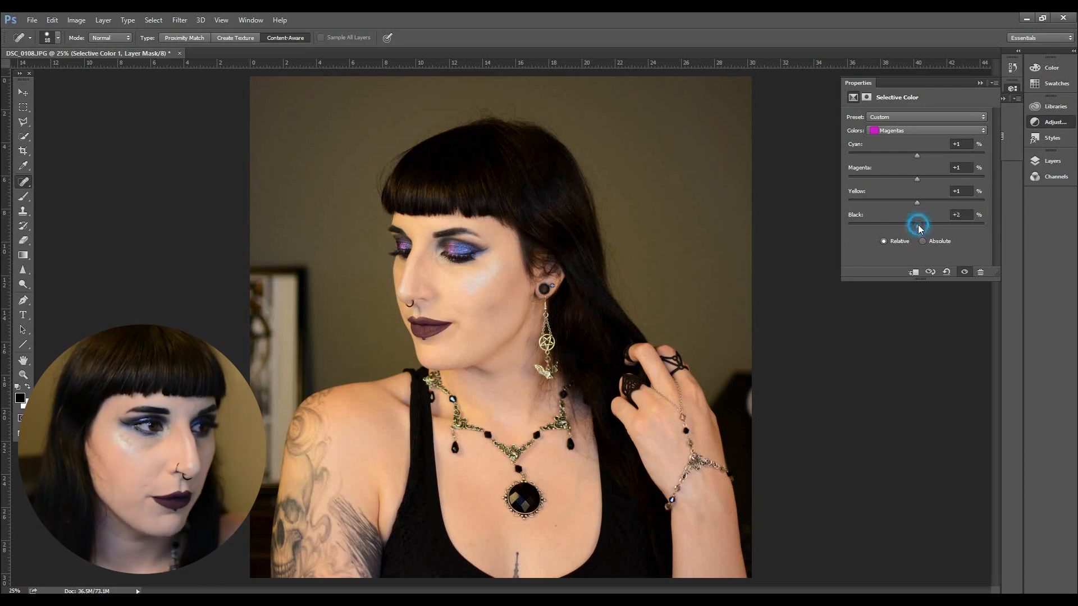
{"action": "left_click", "coordinate": [966, 273]}
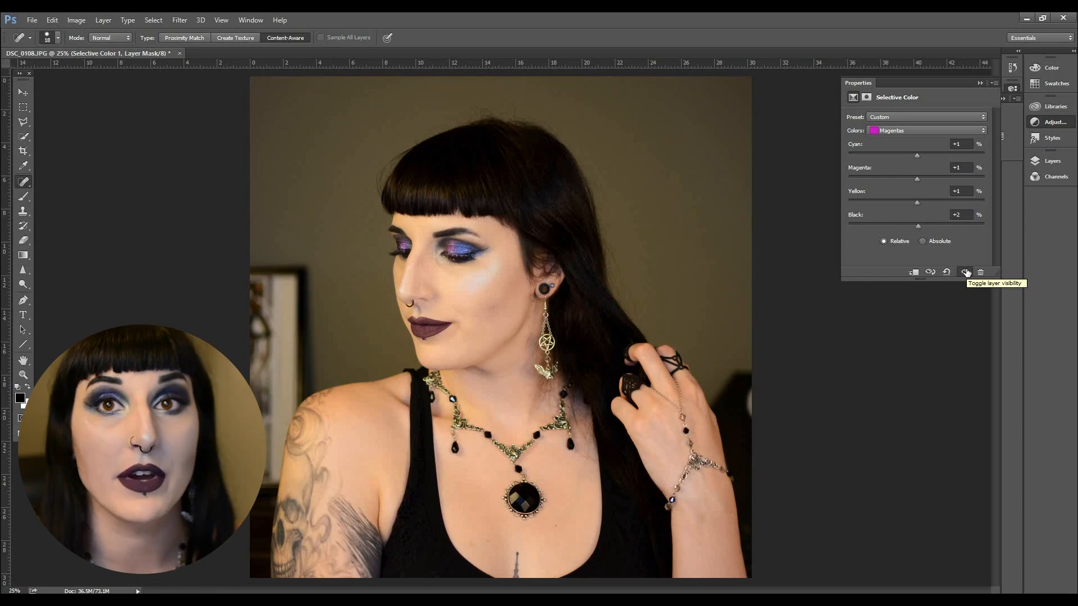
Set cyan, magenta and yellow to +1% for the Blues in the Selective Color adjustment
{"action": "left_click", "coordinate": [923, 130]}
{"action": "left_click", "coordinate": [925, 173]}
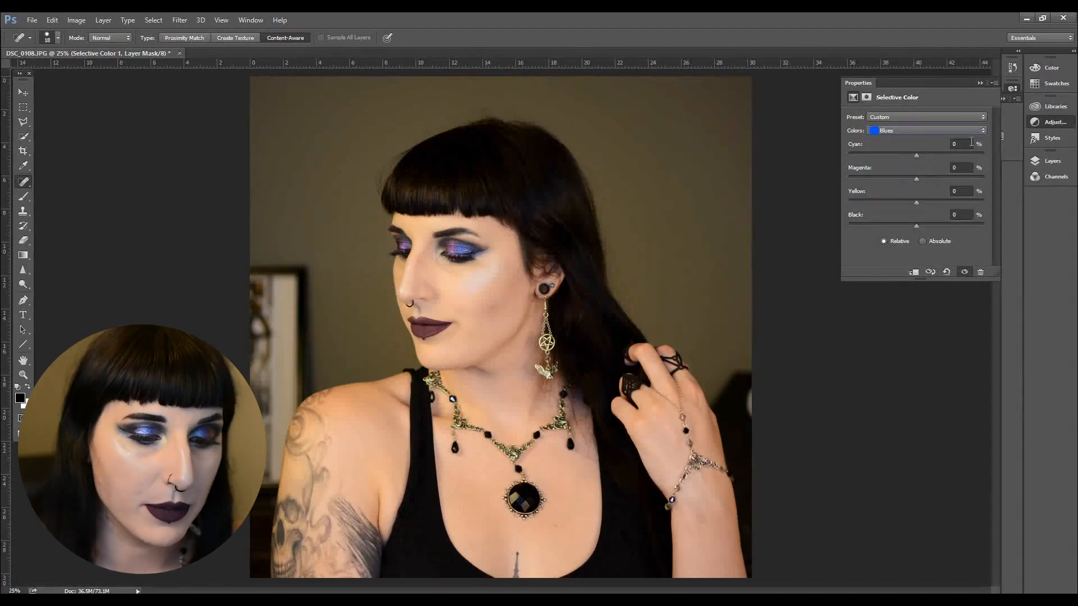
{"action": "left_click", "coordinate": [972, 144]}
{"action": "type", "text": "+1"}
{"action": "left_click", "coordinate": [962, 167]}
{"action": "type", "text": "+1"}
{"action": "key", "text": "Tab"}
{"action": "type", "text": "+1"}
Try different black amounts for the Blues, set black to +2%, and compare the photo with and without the adjustment
{"action": "key", "text": "Tab"}
{"action": "type", "text": "+"}
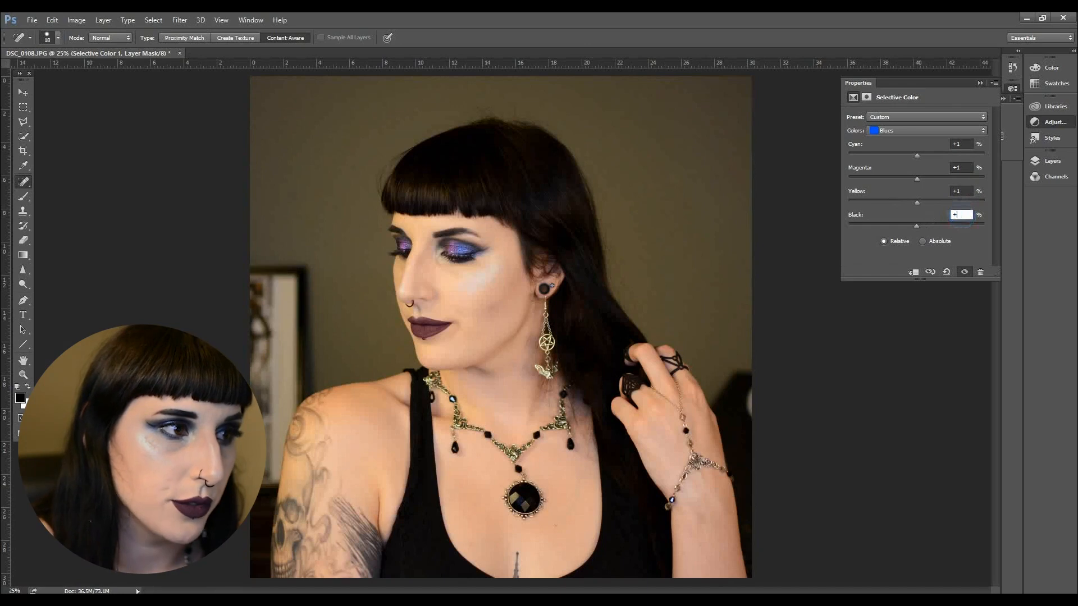
{"action": "left_click", "coordinate": [964, 273]}
{"action": "left_click", "coordinate": [965, 273]}
{"action": "left_click_drag", "start_coordinate": [917, 225], "coordinate": [946, 235]}
{"action": "double_click", "coordinate": [960, 214]}
{"action": "type", "text": "+2"}
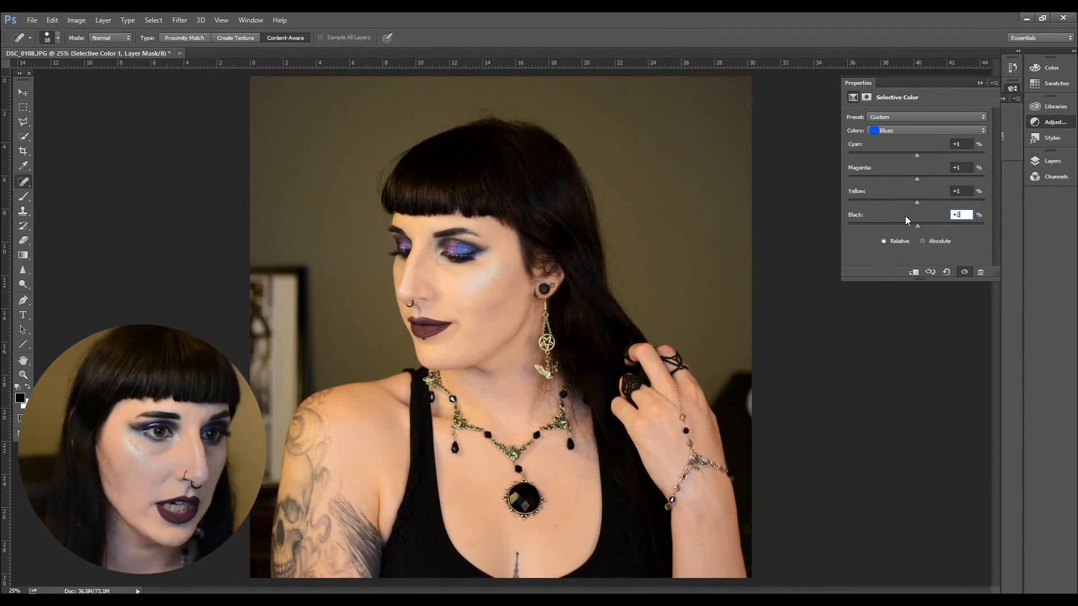
{"action": "left_click", "coordinate": [965, 272]}
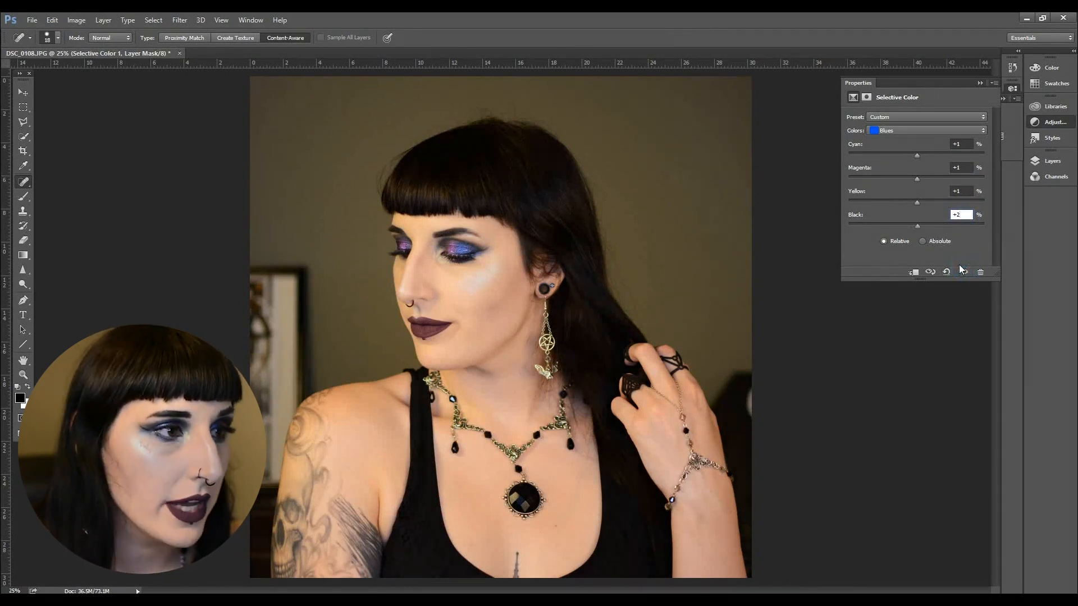
Compare the photo with and without the Selective Color adjustment
{"action": "left_click", "coordinate": [964, 273]}
{"action": "left_click", "coordinate": [966, 273]}
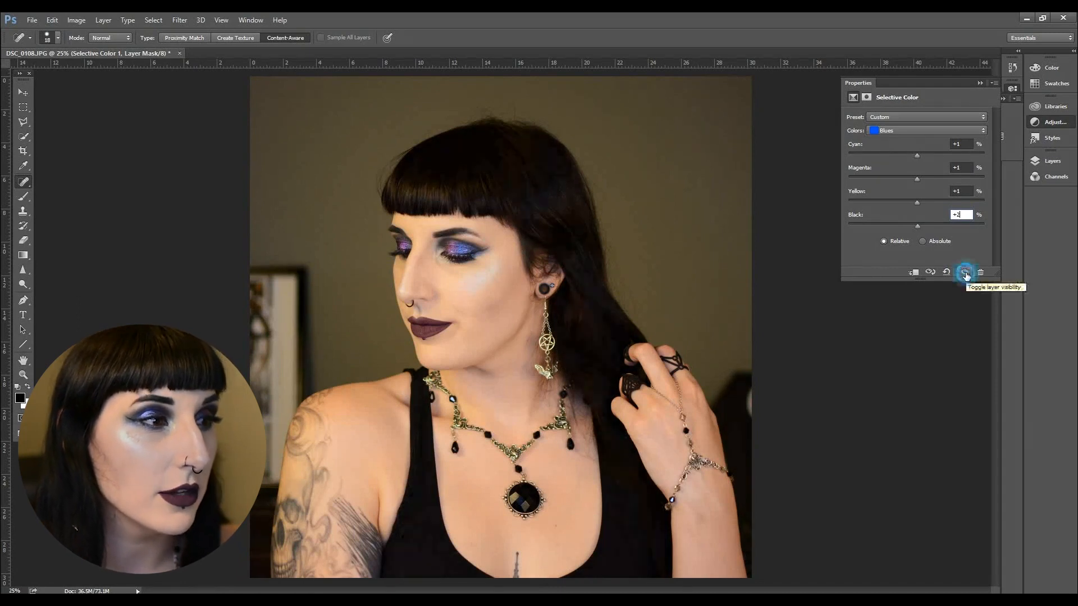
{"action": "left_click", "coordinate": [965, 273]}
{"action": "left_click", "coordinate": [966, 273]}
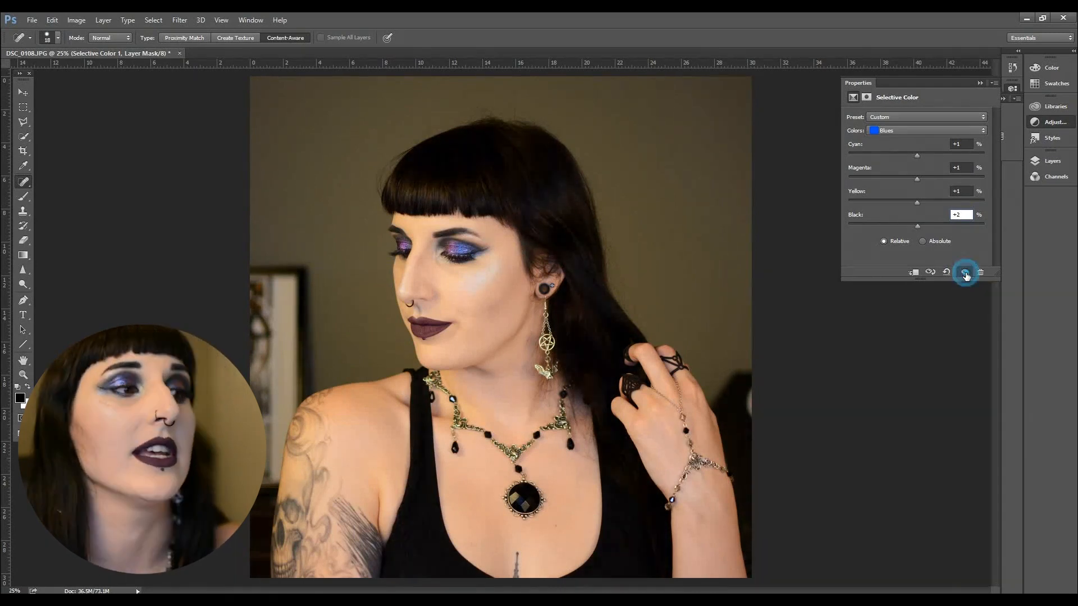
Hide all layers above the Background layer and compare the original photo with the retouched Background copy, leaving the copy visible
{"action": "left_click", "coordinate": [979, 83]}
{"action": "left_click", "coordinate": [1039, 162]}
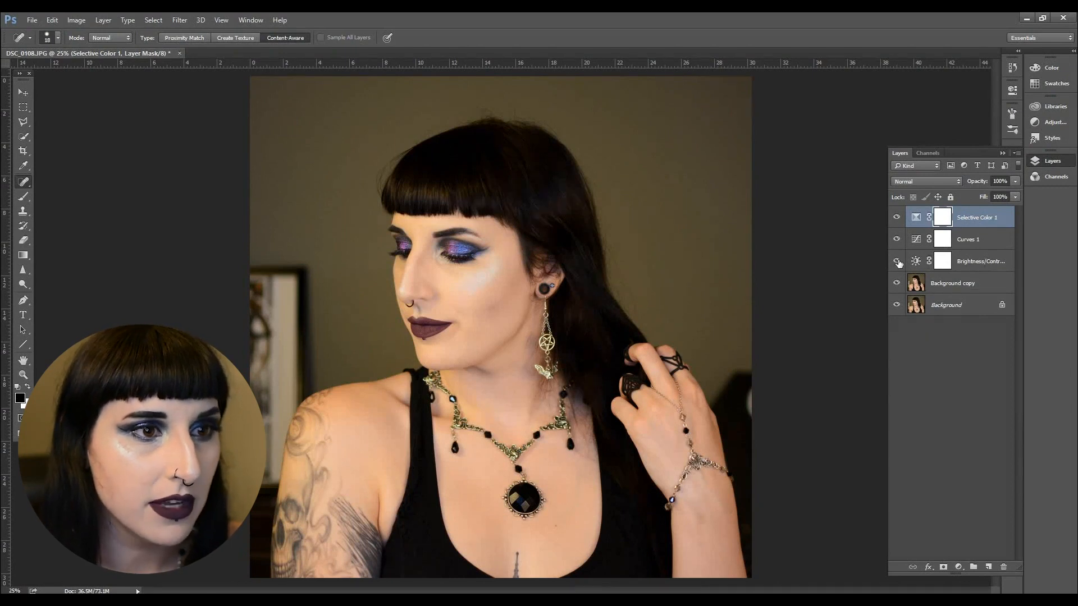
{"action": "left_click_drag", "start_coordinate": [896, 218], "coordinate": [897, 301]}
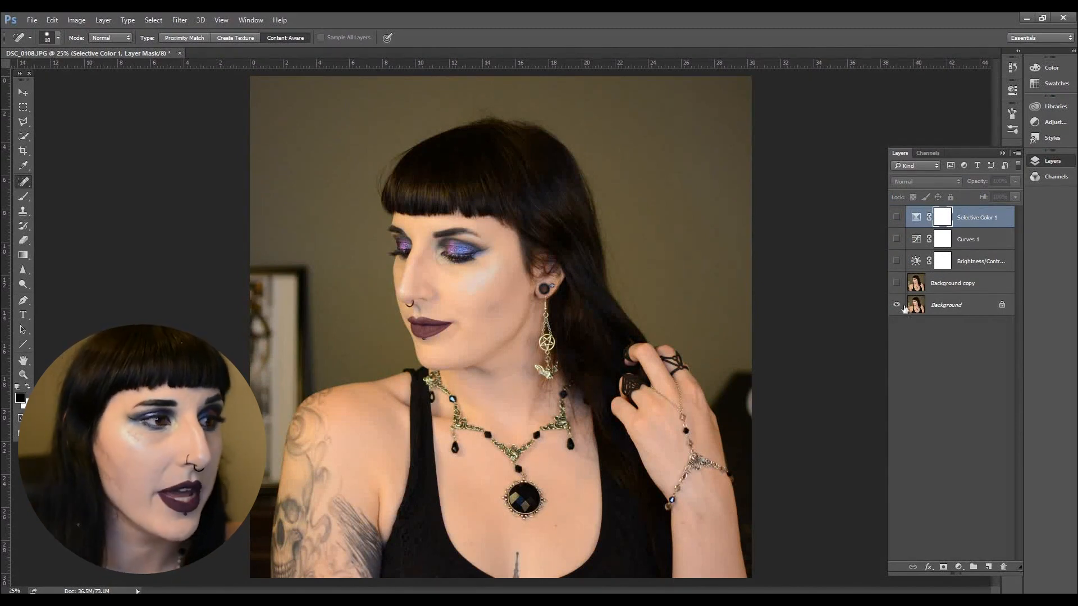
{"action": "left_click", "coordinate": [897, 283]}
{"action": "left_click", "coordinate": [897, 286]}
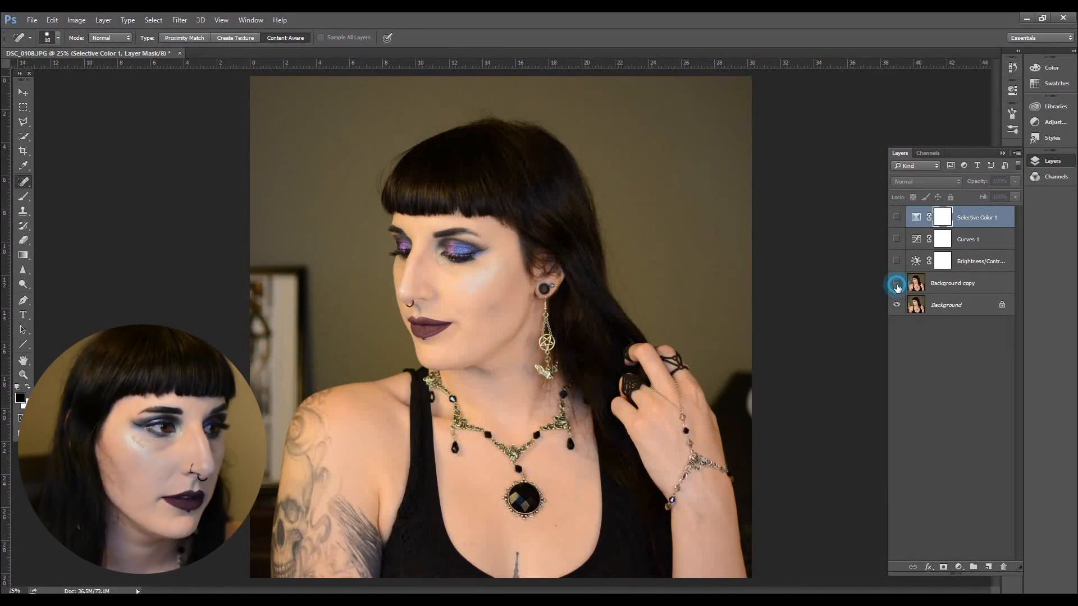
{"action": "left_click", "coordinate": [896, 286]}
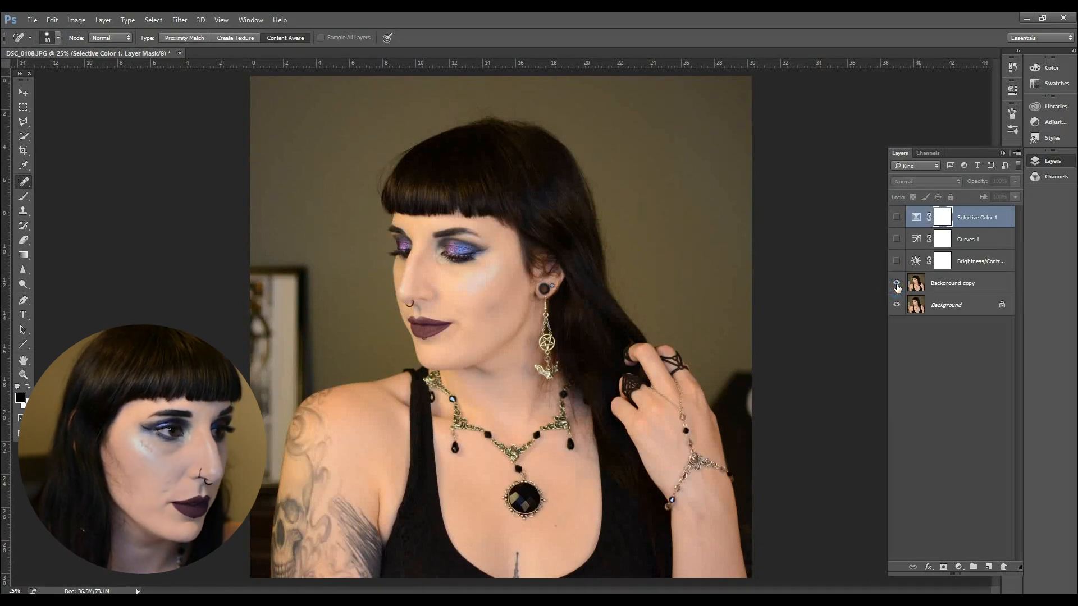
{"action": "left_click", "coordinate": [896, 288]}
{"action": "left_click", "coordinate": [897, 287]}
{"action": "left_click", "coordinate": [897, 290]}
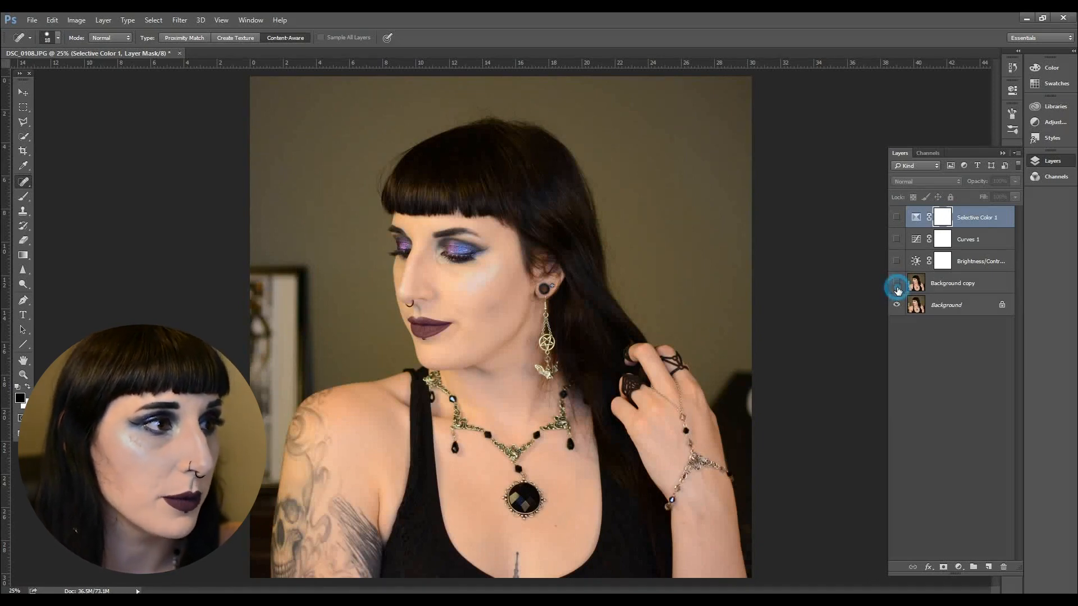
{"action": "left_click", "coordinate": [897, 289]}
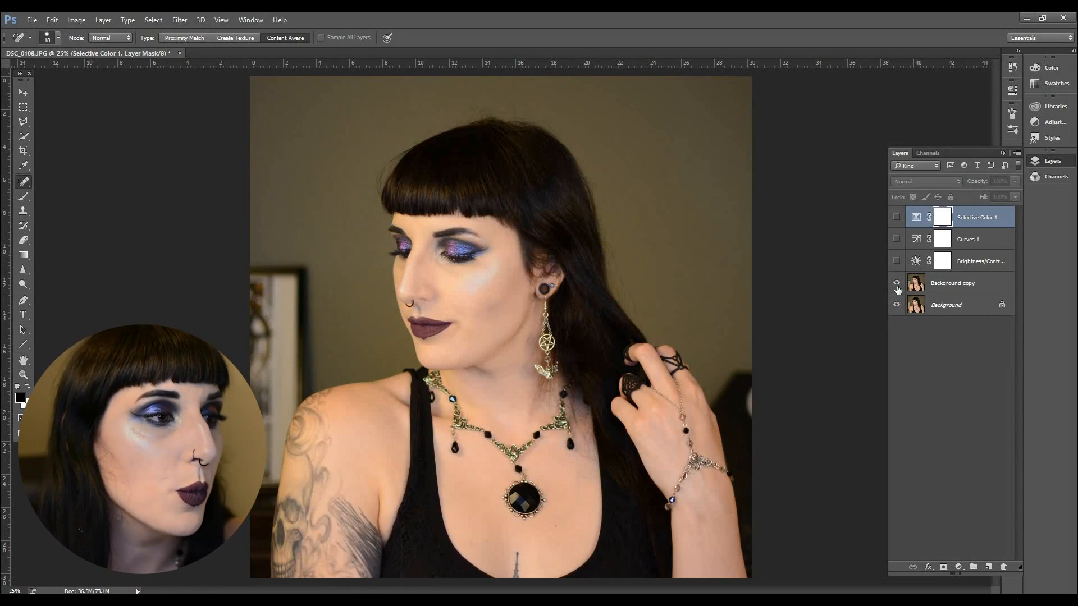
{"action": "left_click", "coordinate": [897, 288]}
{"action": "left_click", "coordinate": [896, 287]}
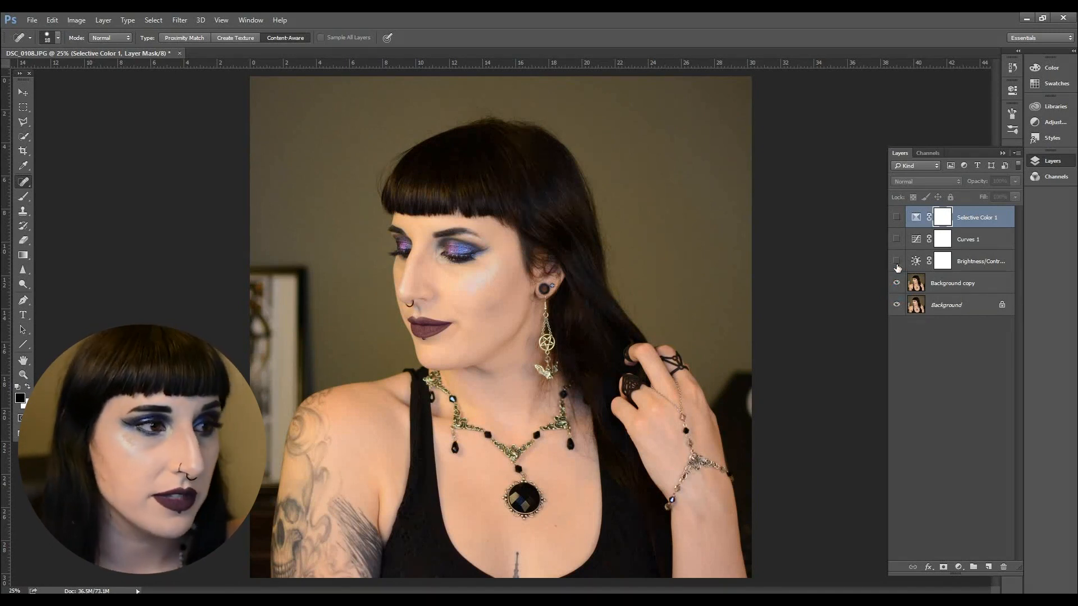
Show the Brightness/Contrast, Curves and Selective Color layers again one by one and review each adjustment's effect
{"action": "left_click", "coordinate": [897, 262]}
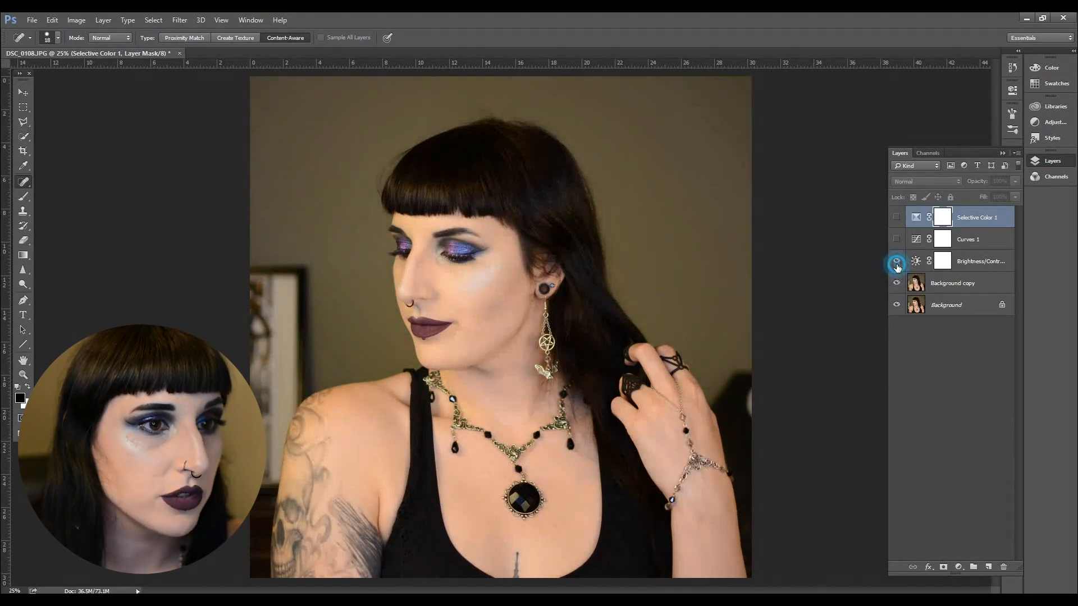
{"action": "left_click", "coordinate": [896, 240]}
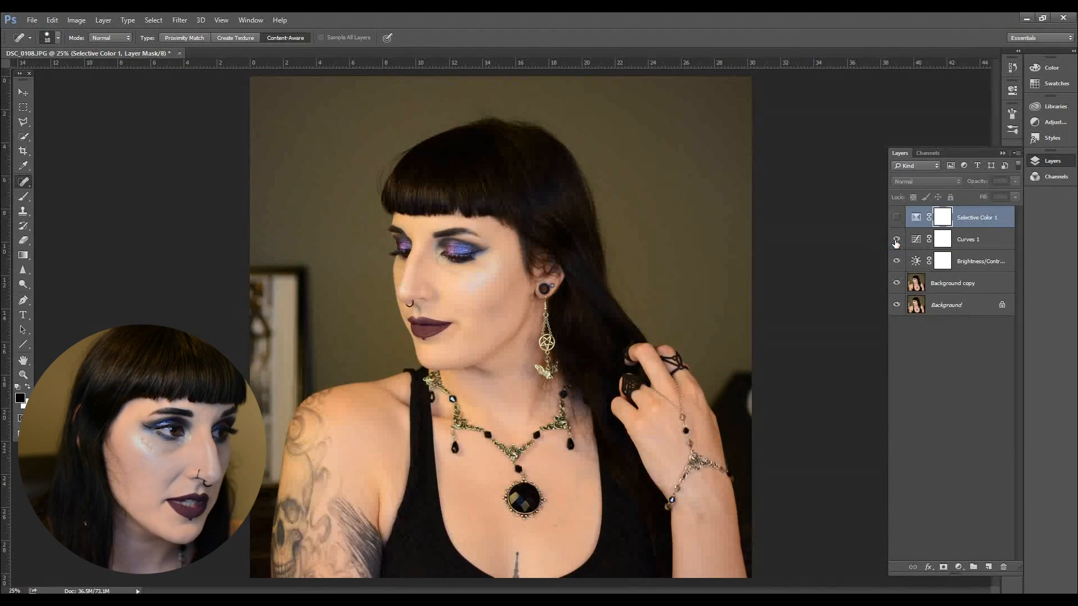
{"action": "left_click", "coordinate": [897, 218]}
{"action": "left_click", "coordinate": [897, 219]}
{"action": "left_click", "coordinate": [897, 219]}
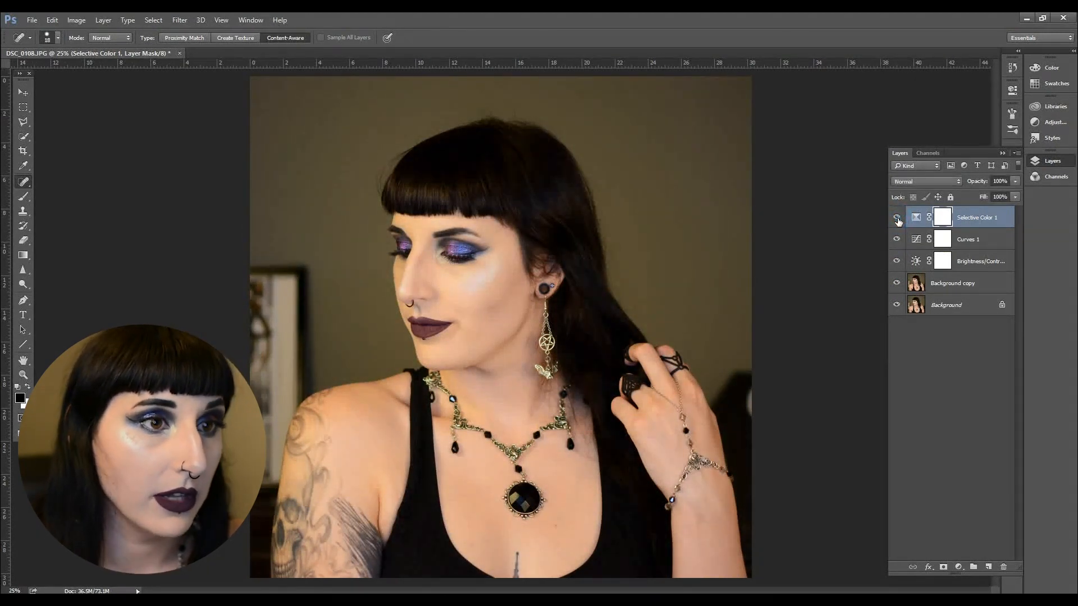
{"action": "left_click", "coordinate": [897, 219]}
{"action": "left_click", "coordinate": [897, 219]}
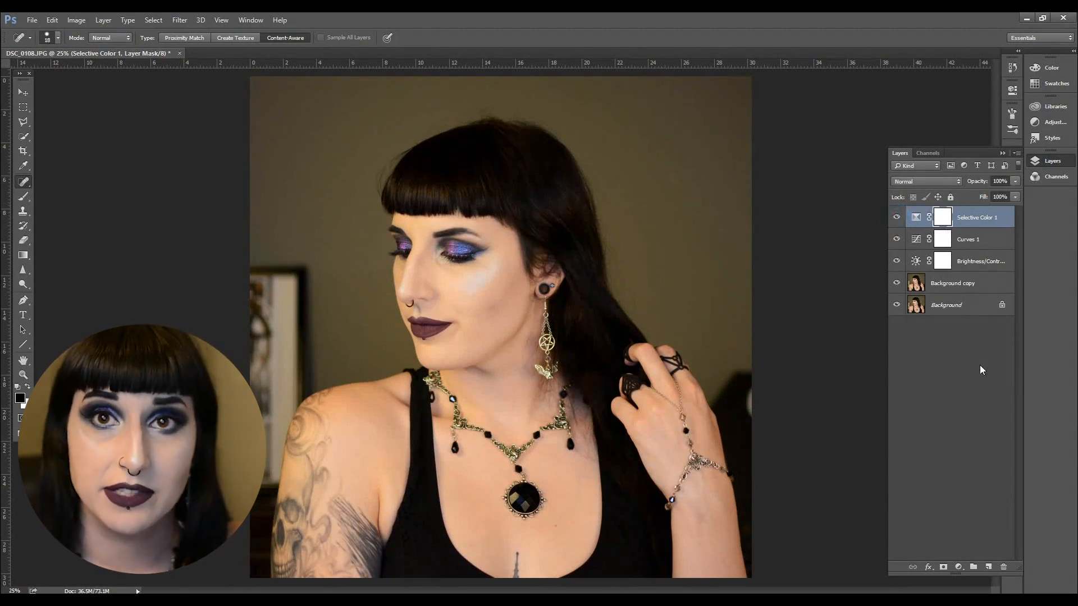
Duplicate the Background copy layer and convert the duplicate to black and white with the Black & White adjustment
{"action": "left_click", "coordinate": [968, 289]}
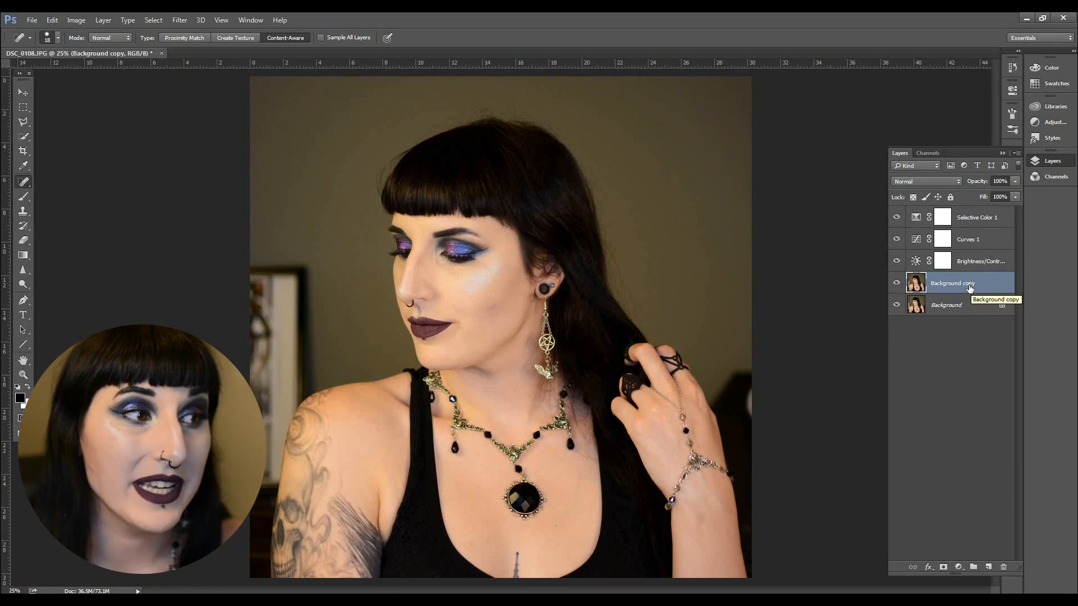
{"action": "left_click_drag", "start_coordinate": [959, 288], "coordinate": [988, 567]}
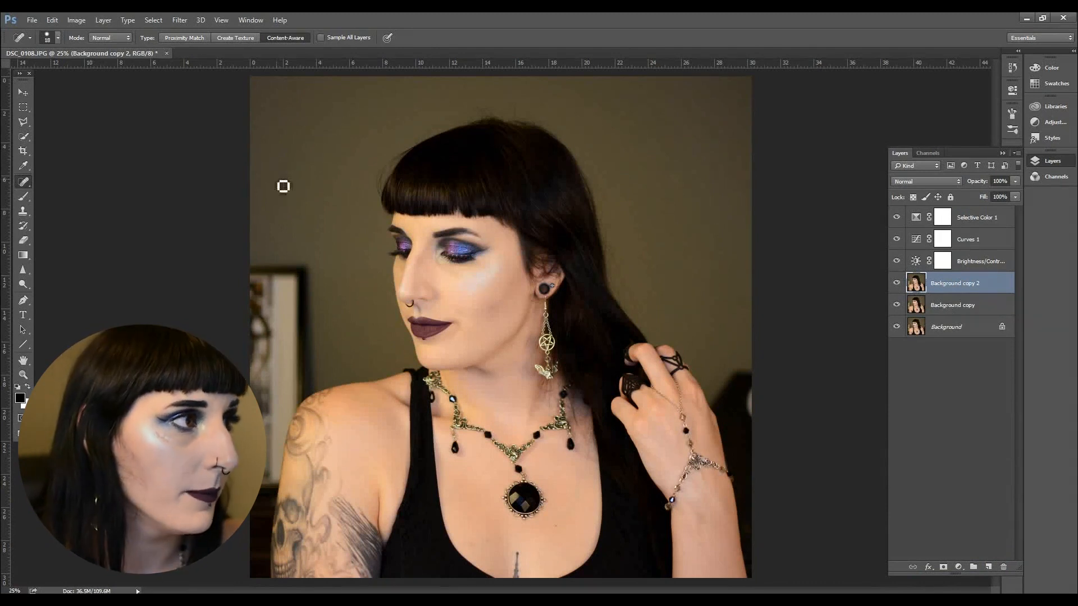
{"action": "left_click", "coordinate": [76, 21]}
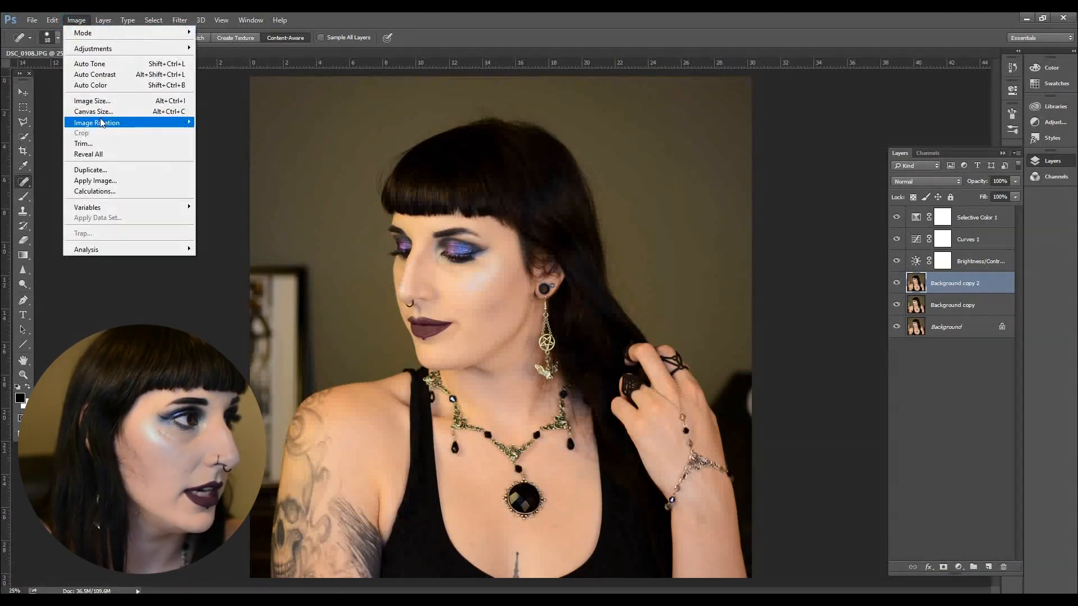
{"action": "mouse_move", "coordinate": [100, 53]}
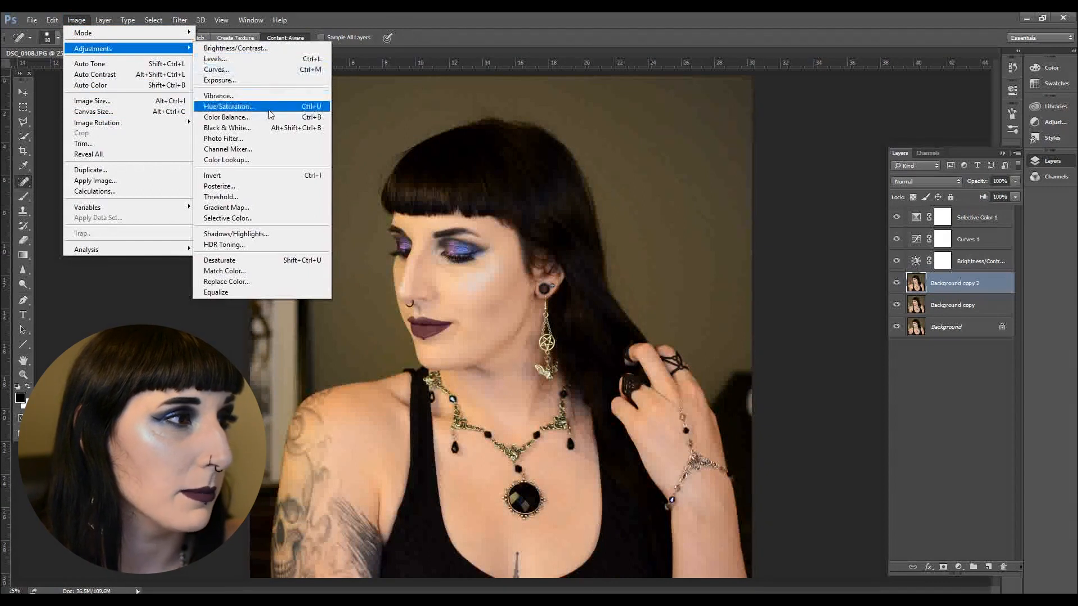
{"action": "left_click", "coordinate": [264, 130]}
{"action": "left_click", "coordinate": [907, 201]}
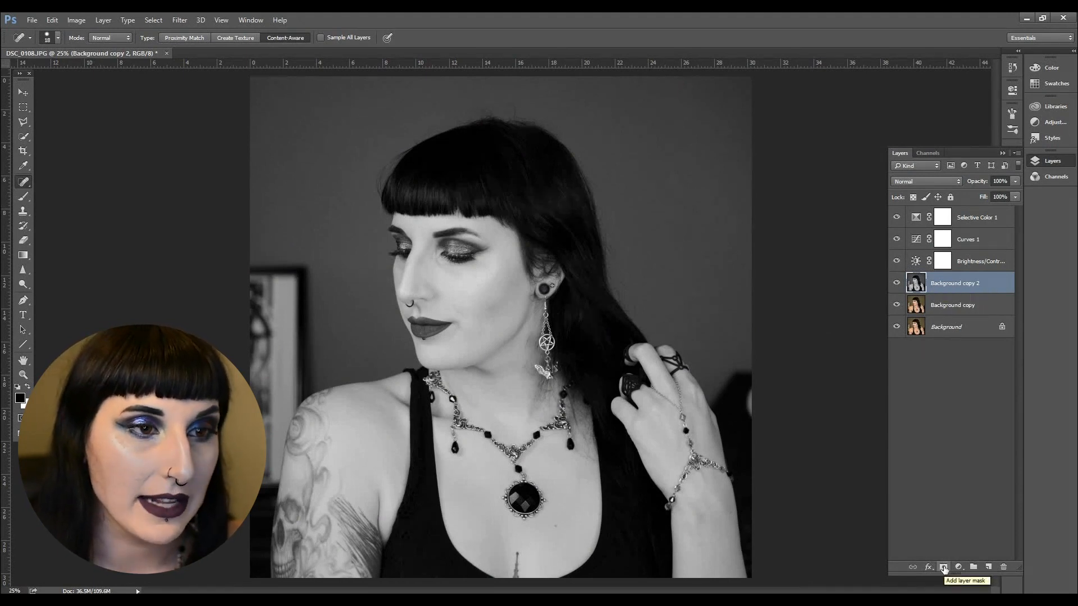
Add a layer mask to the black-and-white layer, test a black brush stroke over the backdrop, and undo the stroke
{"action": "left_click", "coordinate": [944, 569]}
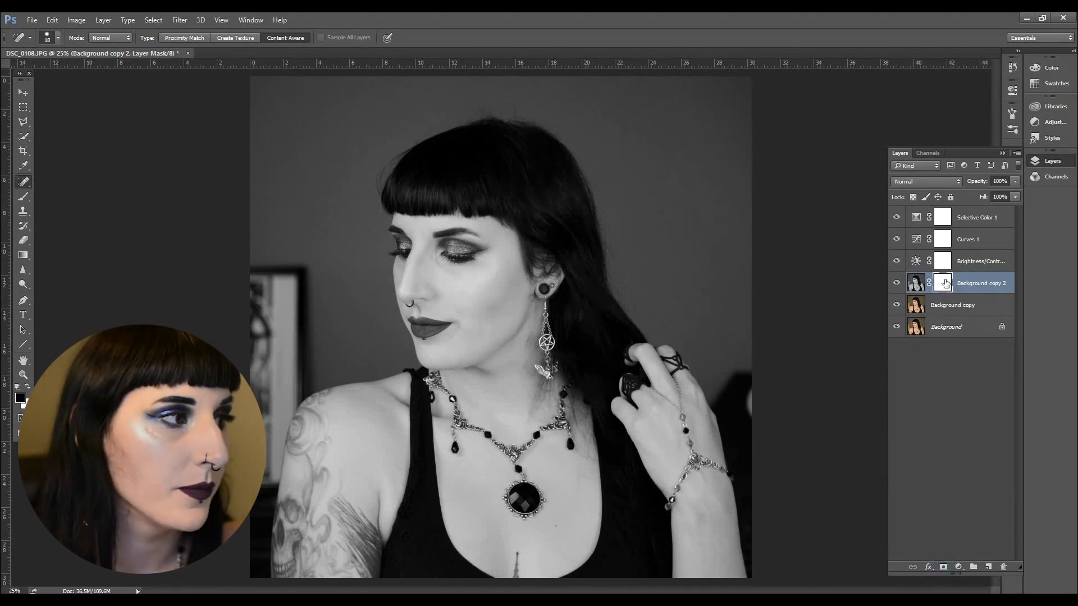
{"action": "left_click", "coordinate": [23, 196]}
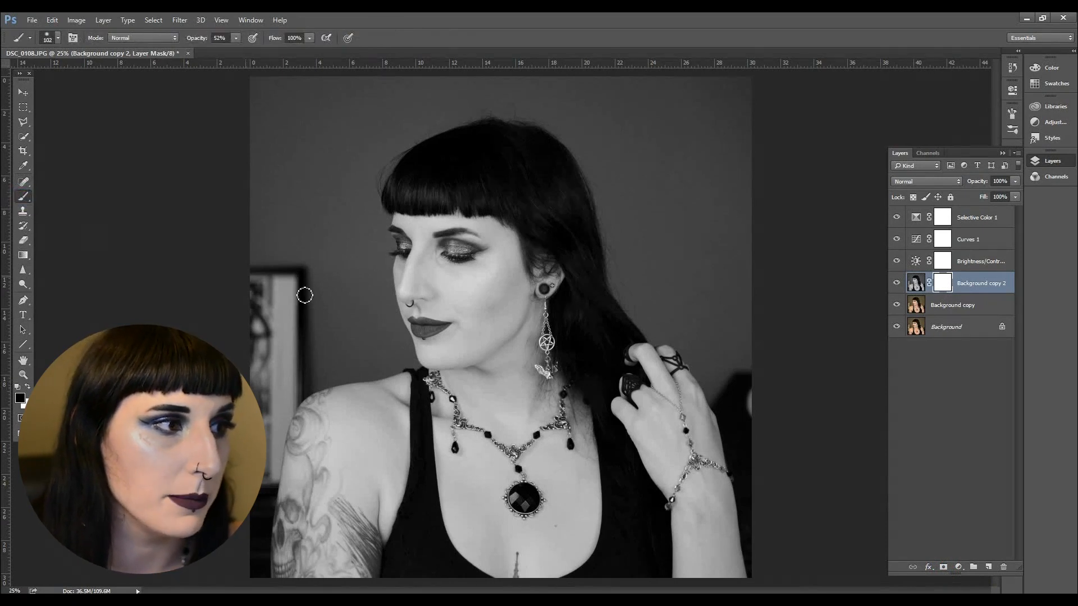
{"action": "mouse_move", "coordinate": [637, 150]}
{"action": "left_mouse_down"}
{"action": "mouse_move", "coordinate": [678, 207]}
{"action": "mouse_move", "coordinate": [709, 292]}
{"action": "mouse_move", "coordinate": [704, 167]}
{"action": "mouse_move", "coordinate": [738, 176]}
{"action": "mouse_move", "coordinate": [735, 248]}
{"action": "left_mouse_up"}
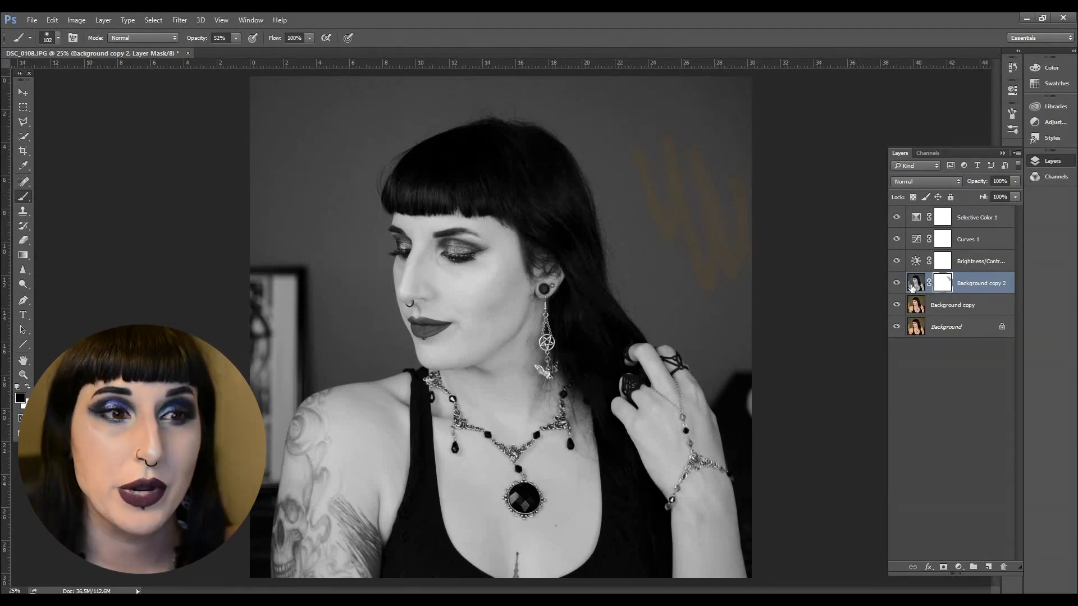
{"action": "key", "text": "ctrl+z"}
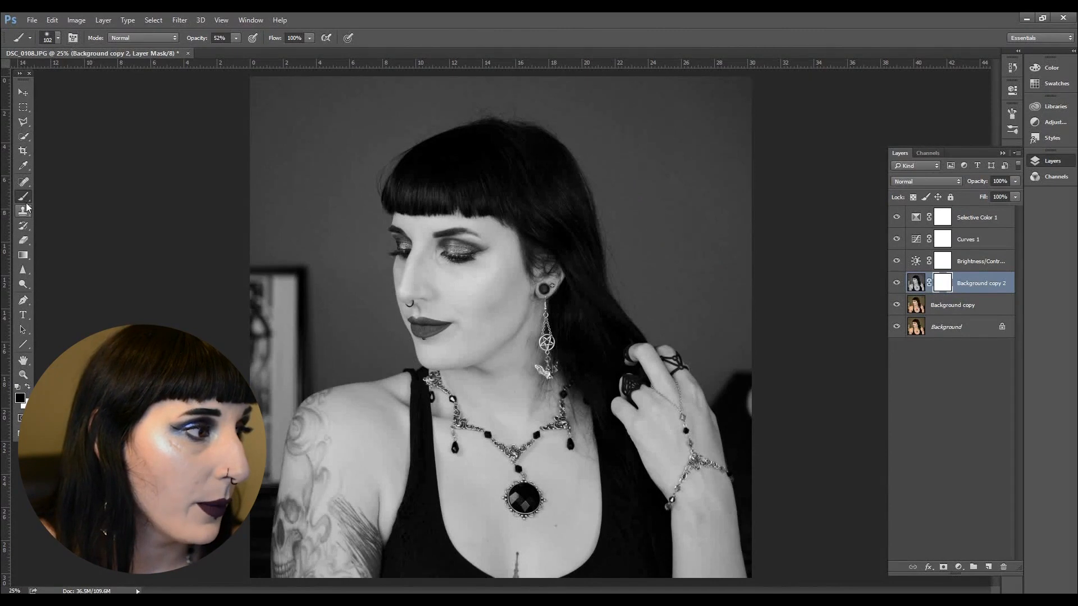
Enlarge the soft brush to 343 px for painting on the layer mask
{"action": "left_click", "coordinate": [27, 385]}
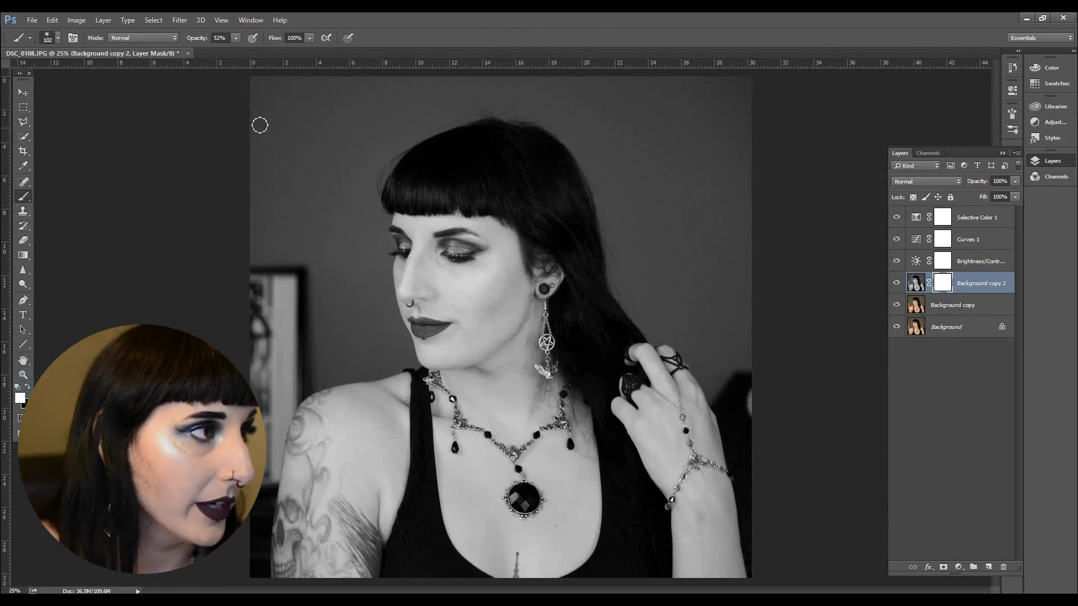
{"action": "left_click", "coordinate": [57, 38]}
{"action": "left_click", "coordinate": [114, 73]}
{"action": "left_click", "coordinate": [122, 74]}
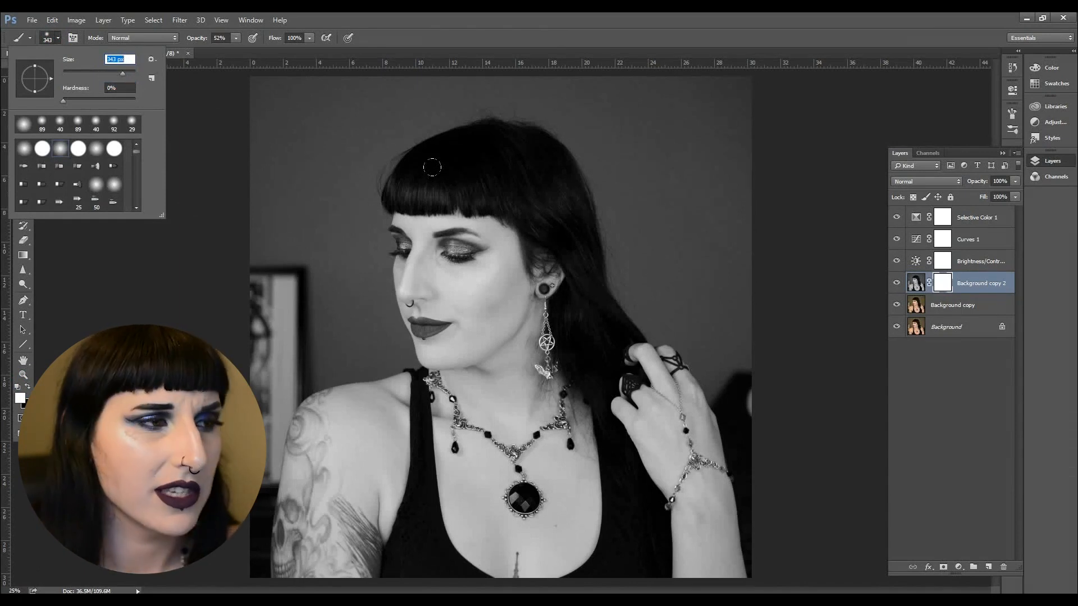
{"action": "left_click", "coordinate": [479, 202]}
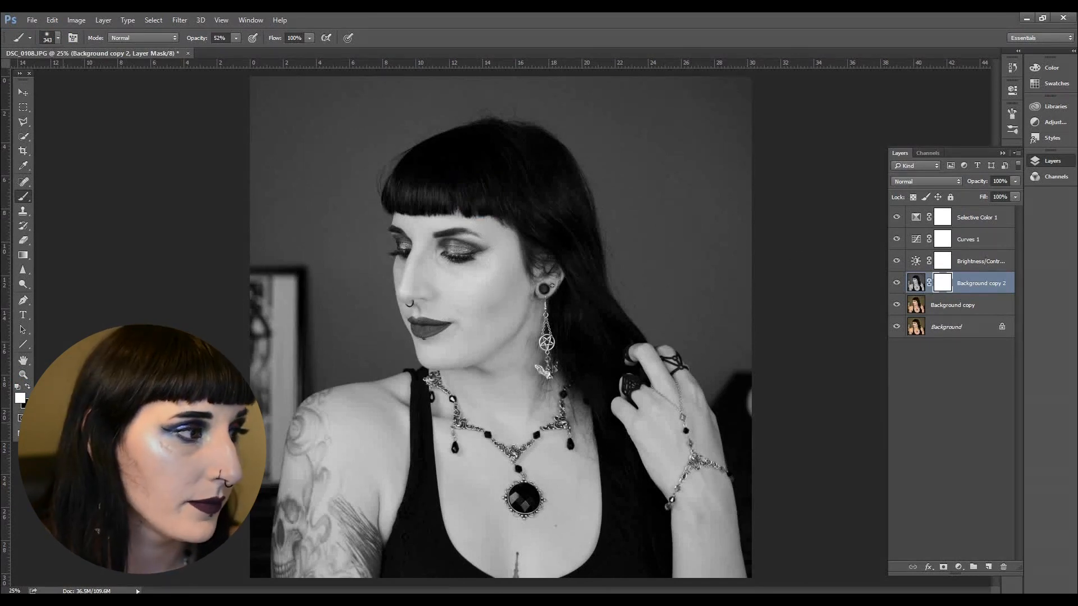
Paint black on the layer mask over the woman's face, hair and body to bring back her color
{"action": "key", "text": "x"}
{"action": "left_click_drag", "start_coordinate": [477, 353], "coordinate": [479, 505]}
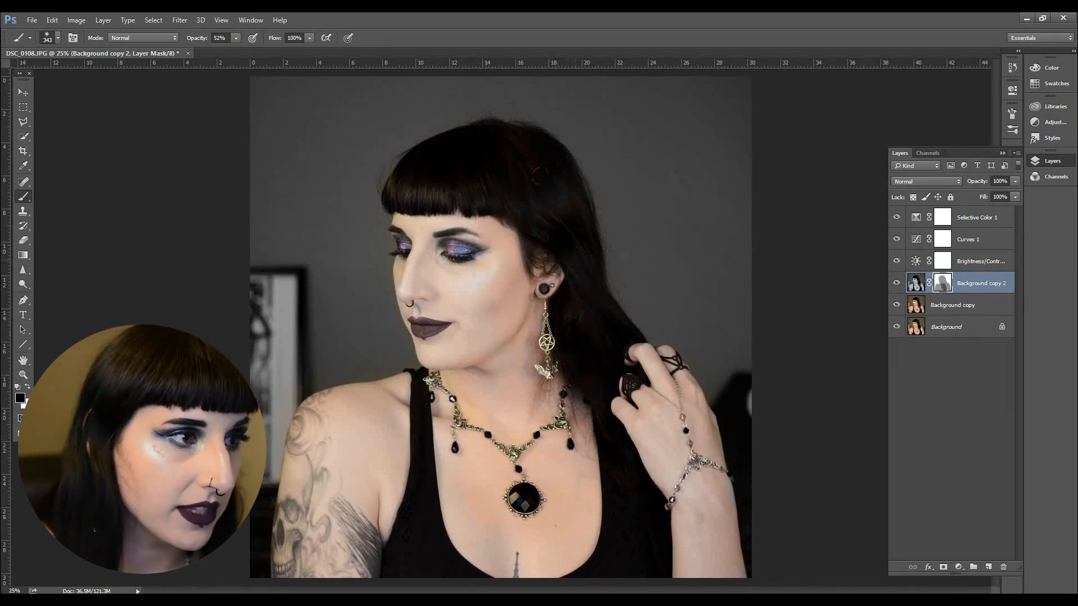
{"action": "mouse_move", "coordinate": [455, 244]}
{"action": "left_mouse_down"}
{"action": "mouse_move", "coordinate": [440, 206]}
{"action": "mouse_move", "coordinate": [490, 257]}
{"action": "mouse_move", "coordinate": [445, 223]}
{"action": "mouse_move", "coordinate": [481, 281]}
{"action": "mouse_move", "coordinate": [494, 280]}
{"action": "mouse_move", "coordinate": [423, 287]}
{"action": "mouse_move", "coordinate": [425, 274]}
{"action": "mouse_move", "coordinate": [488, 313]}
{"action": "mouse_move", "coordinate": [505, 279]}
{"action": "mouse_move", "coordinate": [538, 287]}
{"action": "left_mouse_up"}
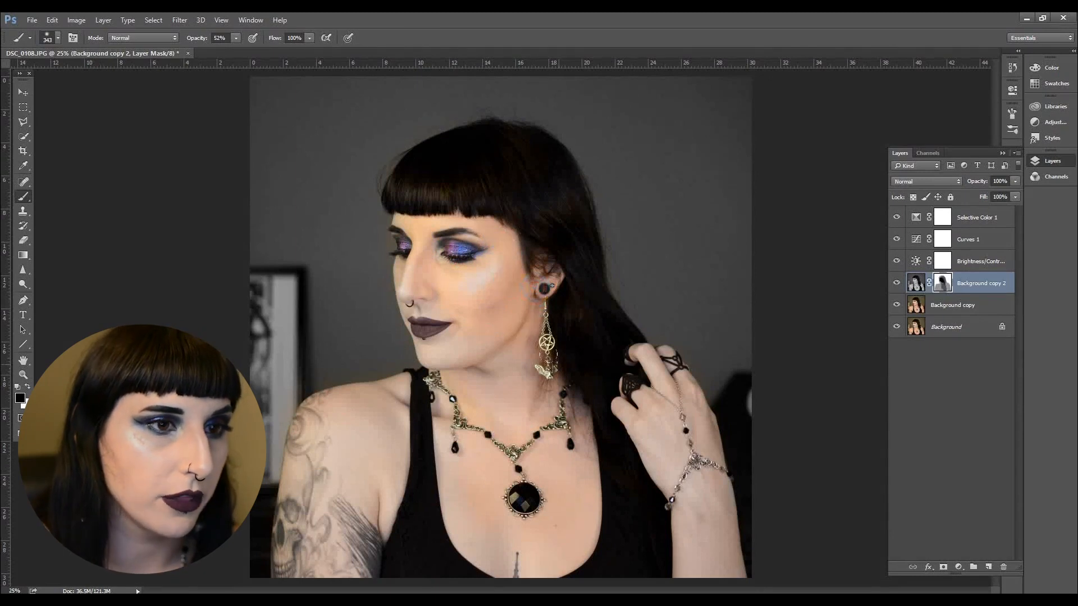
Compare the photo with and without the masked black-and-white layer, leaving the layer visible
{"action": "left_click", "coordinate": [897, 284]}
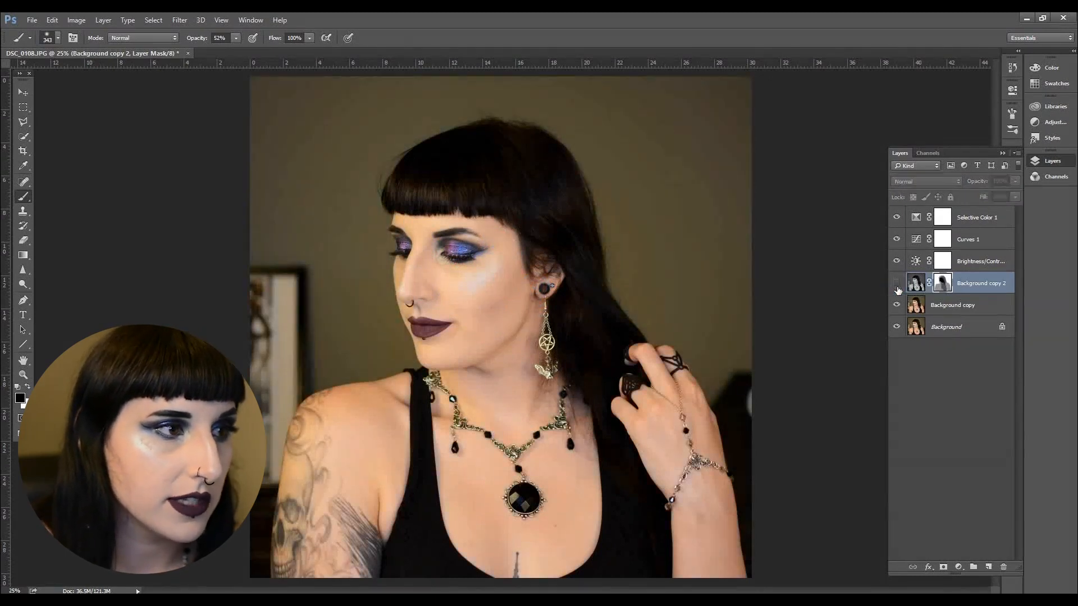
{"action": "left_click", "coordinate": [897, 284]}
{"action": "left_click", "coordinate": [896, 284]}
{"action": "left_click", "coordinate": [896, 287]}
{"action": "left_click", "coordinate": [897, 286]}
{"action": "left_click", "coordinate": [897, 287]}
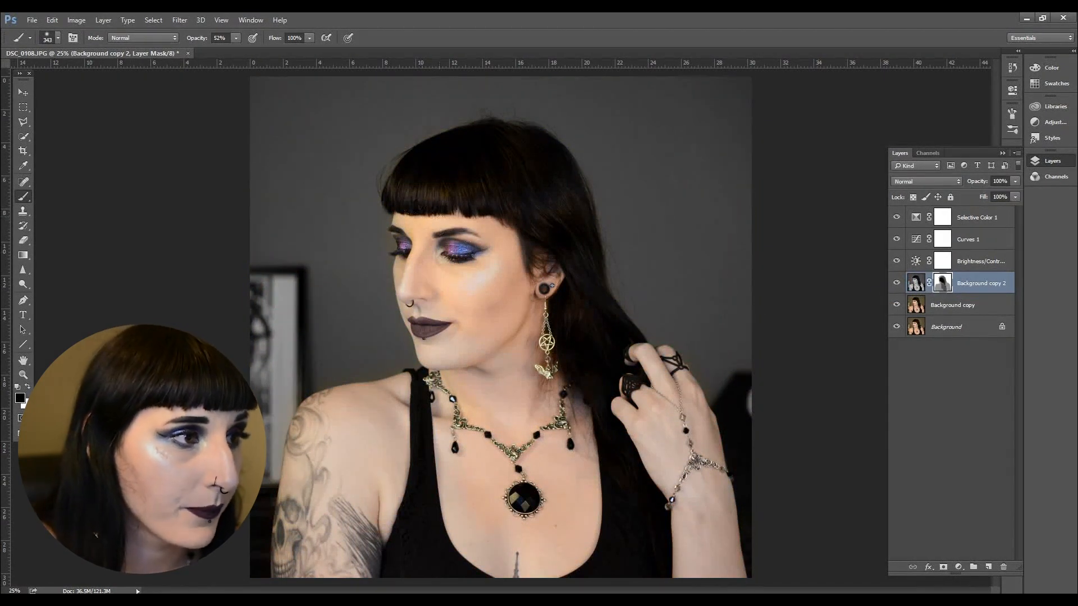
Paint more black on the mask over the tattooed shoulder, chest, hand and forearm to strengthen their color
{"action": "mouse_move", "coordinate": [403, 211]}
{"action": "left_mouse_down"}
{"action": "mouse_move", "coordinate": [408, 283]}
{"action": "mouse_move", "coordinate": [418, 273]}
{"action": "mouse_move", "coordinate": [442, 315]}
{"action": "mouse_move", "coordinate": [457, 309]}
{"action": "mouse_move", "coordinate": [446, 350]}
{"action": "mouse_move", "coordinate": [388, 389]}
{"action": "mouse_move", "coordinate": [327, 398]}
{"action": "mouse_move", "coordinate": [307, 442]}
{"action": "mouse_move", "coordinate": [302, 415]}
{"action": "mouse_move", "coordinate": [294, 477]}
{"action": "left_mouse_up"}
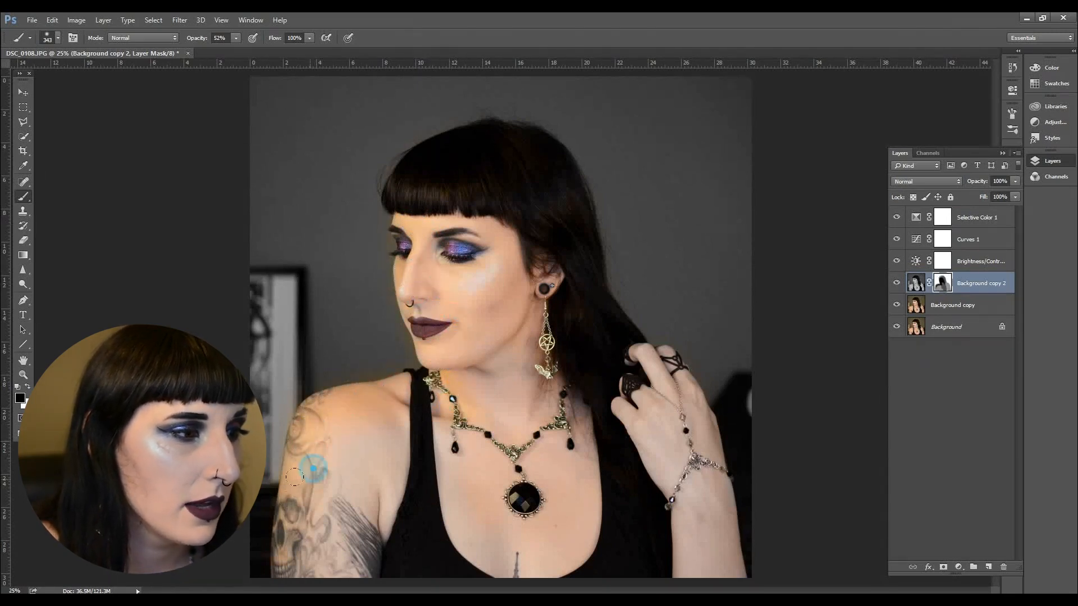
{"action": "mouse_move", "coordinate": [386, 422]}
{"action": "left_mouse_down"}
{"action": "mouse_move", "coordinate": [374, 446]}
{"action": "mouse_move", "coordinate": [354, 415]}
{"action": "mouse_move", "coordinate": [365, 436]}
{"action": "mouse_move", "coordinate": [388, 423]}
{"action": "mouse_move", "coordinate": [411, 379]}
{"action": "mouse_move", "coordinate": [436, 378]}
{"action": "mouse_move", "coordinate": [468, 426]}
{"action": "mouse_move", "coordinate": [465, 391]}
{"action": "mouse_move", "coordinate": [523, 405]}
{"action": "mouse_move", "coordinate": [537, 339]}
{"action": "mouse_move", "coordinate": [605, 487]}
{"action": "left_mouse_up"}
{"action": "left_click_drag", "start_coordinate": [662, 444], "coordinate": [631, 353]}
{"action": "mouse_move", "coordinate": [691, 408]}
{"action": "left_mouse_down"}
{"action": "mouse_move", "coordinate": [671, 445]}
{"action": "mouse_move", "coordinate": [668, 507]}
{"action": "mouse_move", "coordinate": [652, 510]}
{"action": "mouse_move", "coordinate": [620, 454]}
{"action": "mouse_move", "coordinate": [611, 488]}
{"action": "mouse_move", "coordinate": [702, 510]}
{"action": "left_mouse_up"}
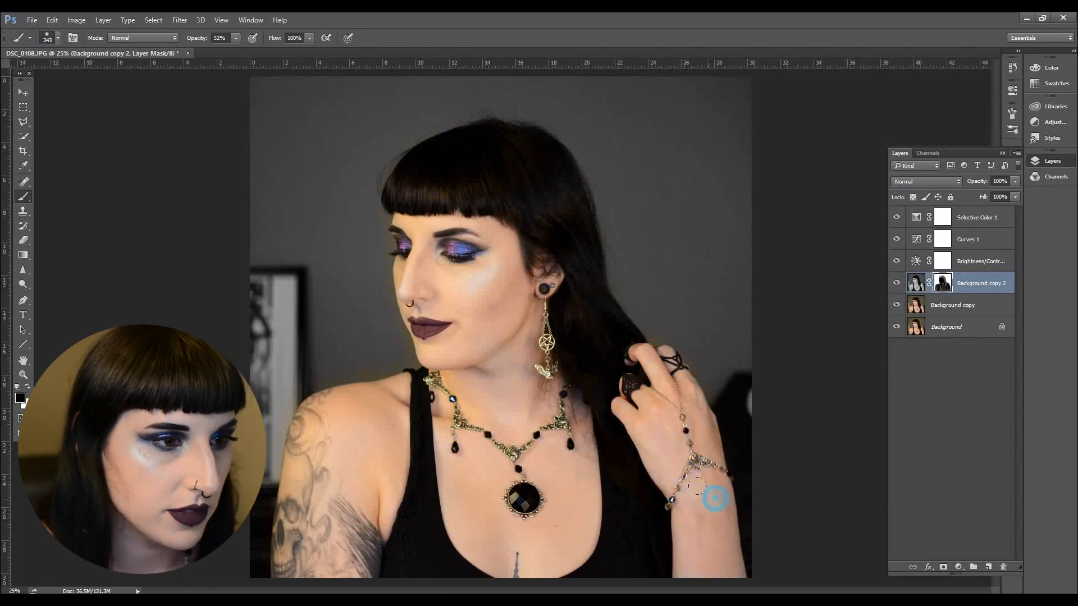
{"action": "mouse_move", "coordinate": [650, 366]}
{"action": "left_mouse_down"}
{"action": "mouse_move", "coordinate": [668, 366]}
{"action": "mouse_move", "coordinate": [595, 382]}
{"action": "left_mouse_up"}
{"action": "mouse_move", "coordinate": [692, 489]}
{"action": "left_mouse_down"}
{"action": "mouse_move", "coordinate": [695, 499]}
{"action": "mouse_move", "coordinate": [654, 496]}
{"action": "left_mouse_up"}
{"action": "left_click", "coordinate": [705, 585]}
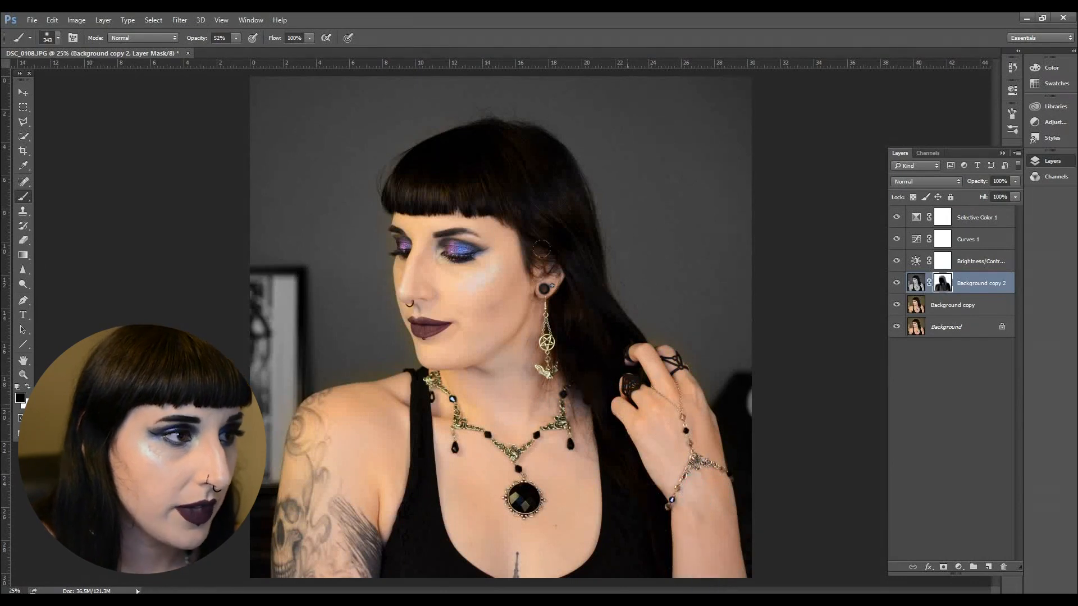
Paint remaining gray areas of the hair, face, neck, chest and wrist black on the mask to restore full color
{"action": "left_click_drag", "start_coordinate": [589, 299], "coordinate": [567, 267]}
{"action": "mouse_move", "coordinate": [441, 186]}
{"action": "left_mouse_down"}
{"action": "mouse_move", "coordinate": [426, 234]}
{"action": "mouse_move", "coordinate": [425, 329]}
{"action": "left_mouse_up"}
{"action": "mouse_move", "coordinate": [466, 252]}
{"action": "left_mouse_down"}
{"action": "mouse_move", "coordinate": [575, 301]}
{"action": "mouse_move", "coordinate": [582, 328]}
{"action": "left_mouse_up"}
{"action": "left_click", "coordinate": [599, 382]}
{"action": "left_click", "coordinate": [503, 472]}
{"action": "left_click", "coordinate": [463, 479]}
{"action": "left_click", "coordinate": [448, 408]}
{"action": "left_click", "coordinate": [432, 400]}
{"action": "left_click", "coordinate": [458, 445]}
{"action": "left_click", "coordinate": [485, 457]}
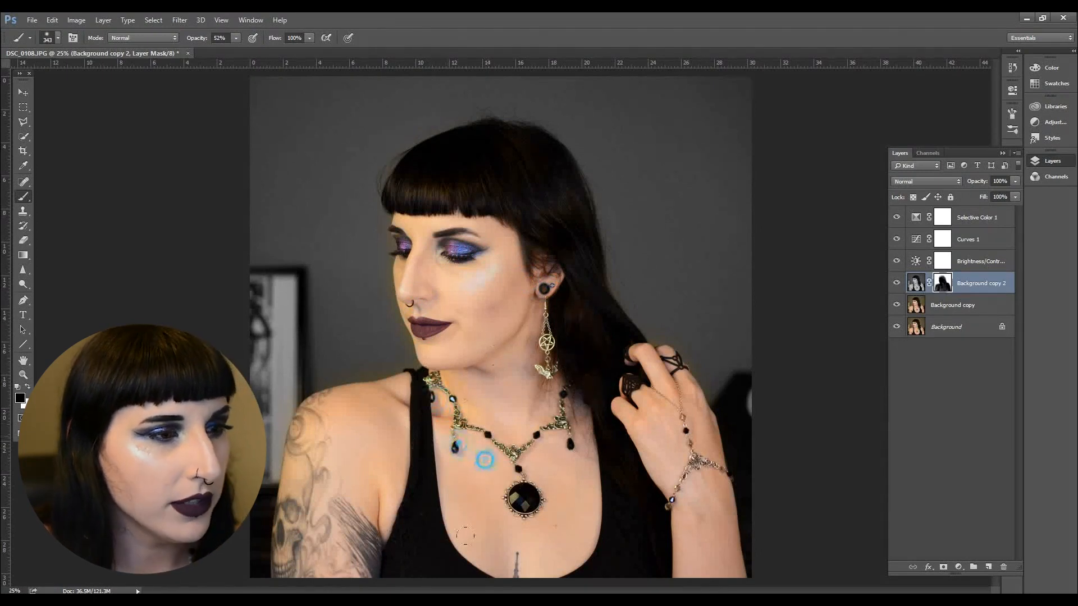
{"action": "left_click", "coordinate": [557, 440]}
{"action": "left_click", "coordinate": [587, 472]}
{"action": "left_click", "coordinate": [595, 388]}
{"action": "left_click", "coordinate": [668, 502]}
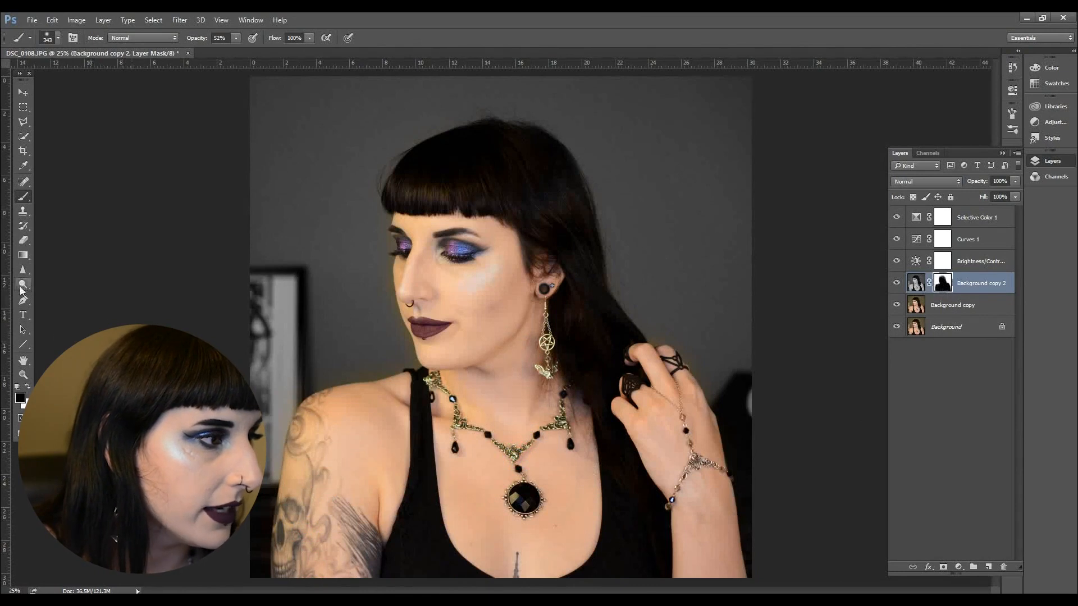
Paint white on the mask along the outer edge of the tattooed shoulder with a soft 83 px brush to remove the color fringe
{"action": "left_click", "coordinate": [27, 387]}
{"action": "left_click", "coordinate": [60, 41]}
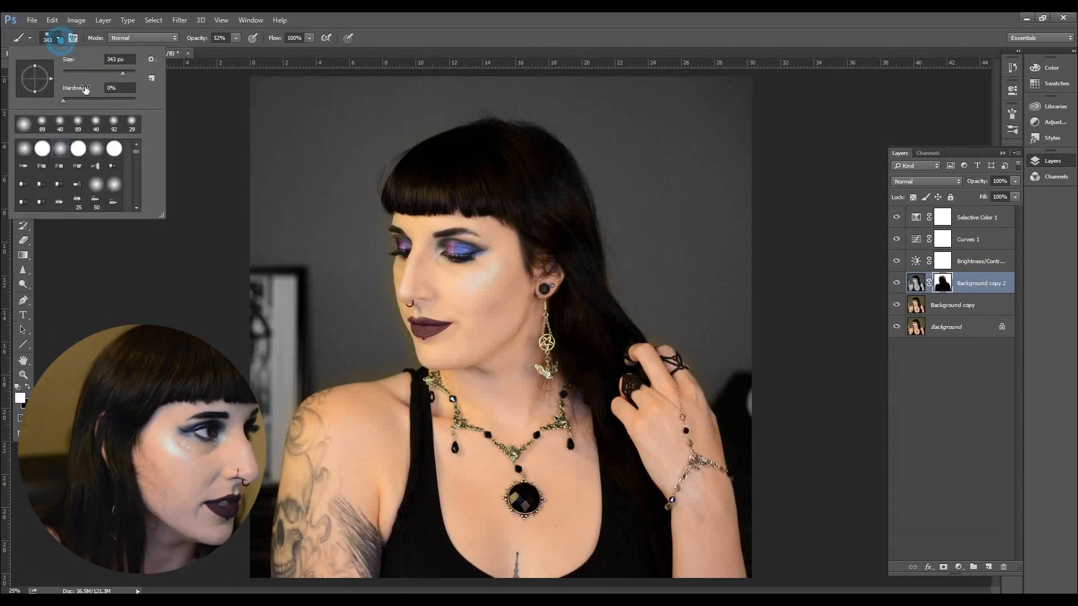
{"action": "left_click", "coordinate": [92, 73]}
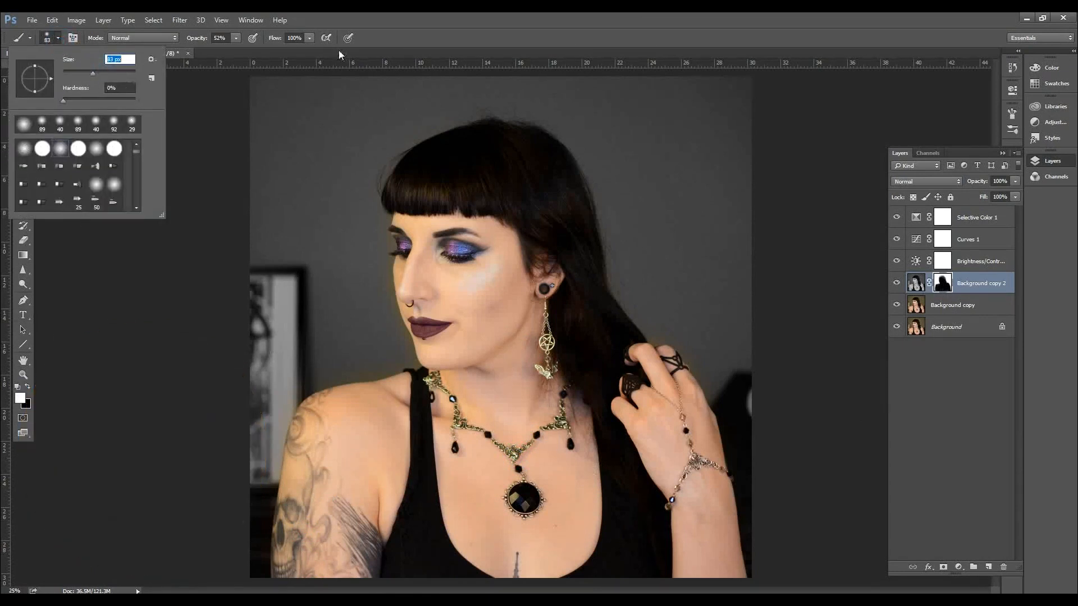
{"action": "left_click", "coordinate": [465, 58]}
{"action": "key", "text": "ctrl+plus"}
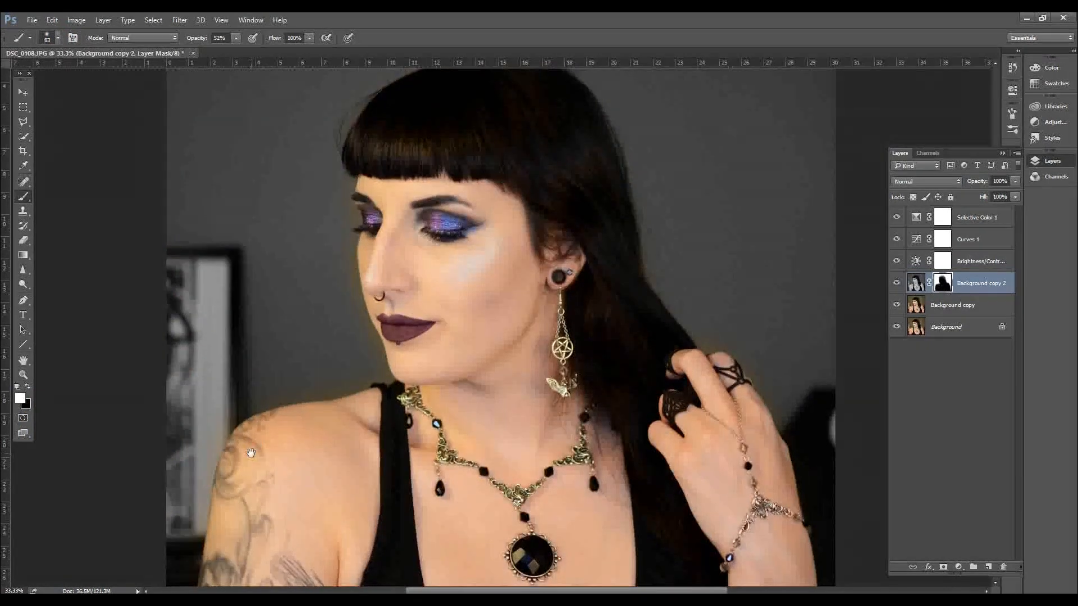
{"action": "left_click_drag", "start_coordinate": [251, 452], "coordinate": [329, 271]}
{"action": "key", "text": "ctrl+plus"}
{"action": "key", "text": "ctrl+plus"}
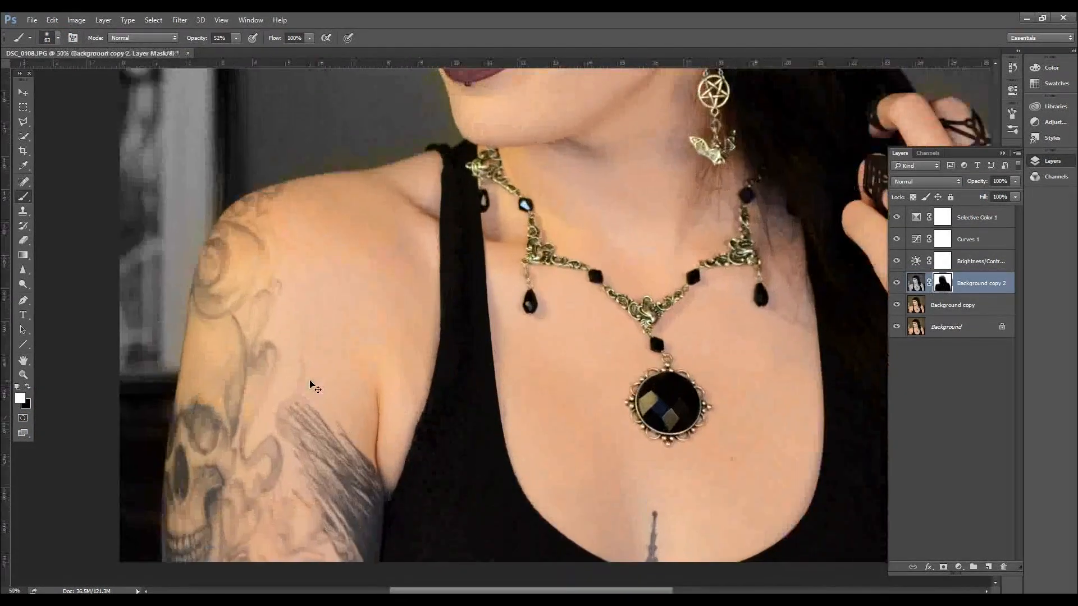
{"action": "mouse_move", "coordinate": [99, 413]}
{"action": "left_mouse_down"}
{"action": "mouse_move", "coordinate": [225, 246]}
{"action": "mouse_move", "coordinate": [240, 331]}
{"action": "mouse_move", "coordinate": [247, 285]}
{"action": "left_mouse_up"}
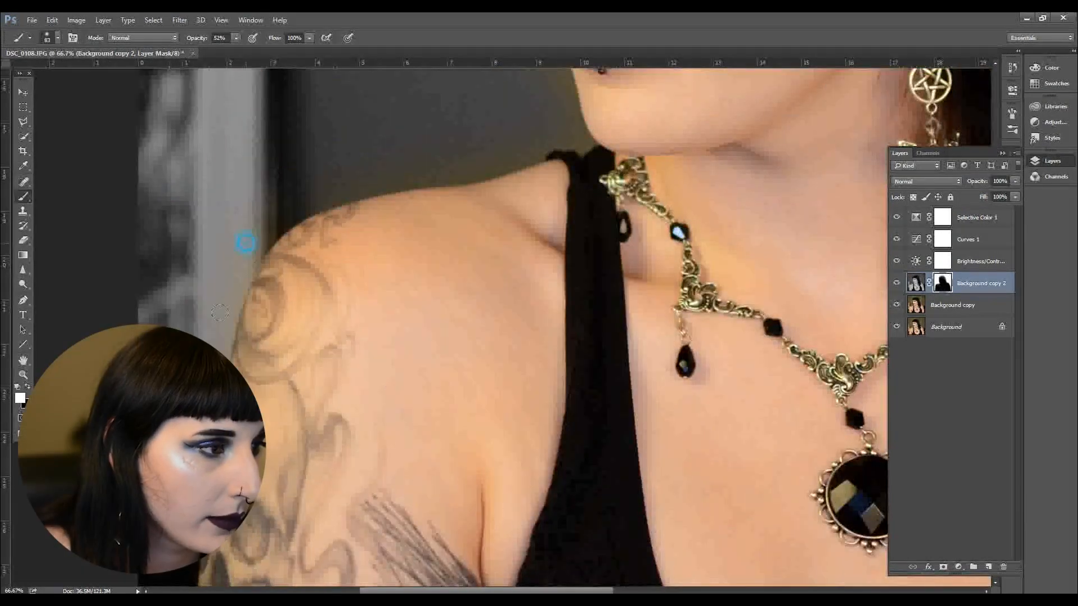
{"action": "left_click_drag", "start_coordinate": [251, 202], "coordinate": [201, 294]}
{"action": "left_click", "coordinate": [241, 299]}
{"action": "left_click", "coordinate": [218, 320]}
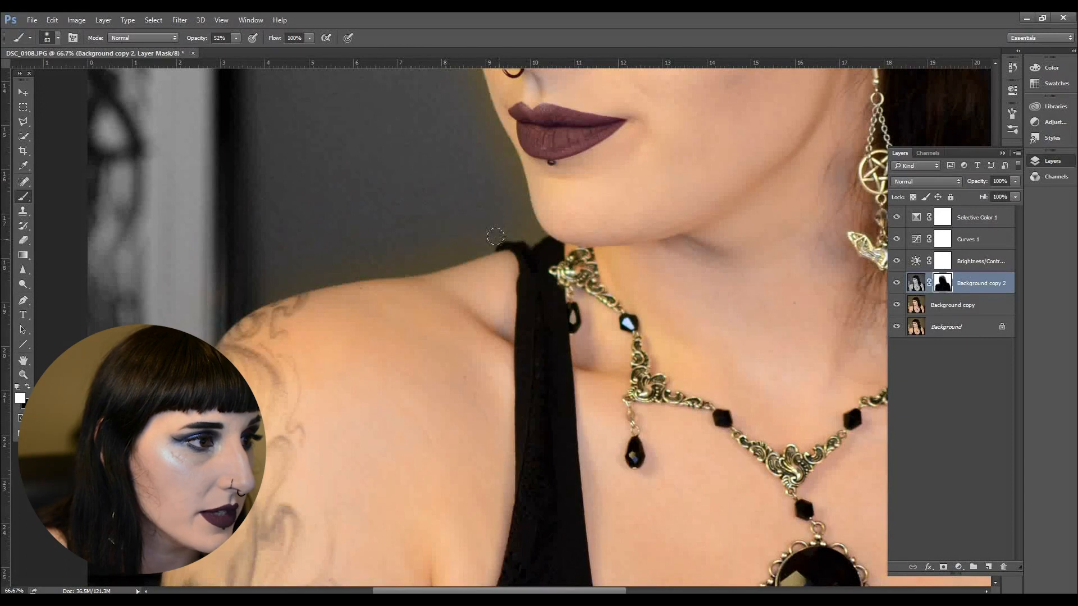
Paint white on the mask in the background along the top of the shoulder, the chin and the face profile
{"action": "mouse_move", "coordinate": [434, 248]}
{"action": "left_mouse_down"}
{"action": "mouse_move", "coordinate": [309, 256]}
{"action": "mouse_move", "coordinate": [420, 256]}
{"action": "left_mouse_up"}
{"action": "mouse_move", "coordinate": [316, 266]}
{"action": "left_mouse_down"}
{"action": "mouse_move", "coordinate": [279, 281]}
{"action": "mouse_move", "coordinate": [347, 221]}
{"action": "left_mouse_up"}
{"action": "left_click_drag", "start_coordinate": [261, 258], "coordinate": [218, 266]}
{"action": "left_click_drag", "start_coordinate": [523, 238], "coordinate": [496, 226]}
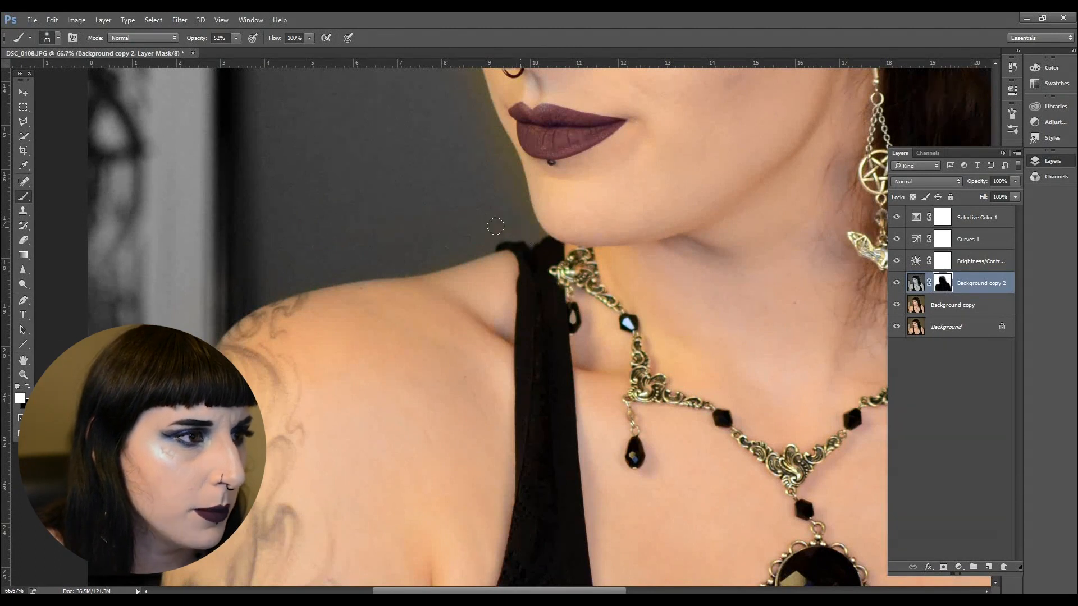
{"action": "mouse_move", "coordinate": [388, 220]}
{"action": "left_mouse_down"}
{"action": "mouse_move", "coordinate": [371, 284]}
{"action": "mouse_move", "coordinate": [377, 302]}
{"action": "left_mouse_up"}
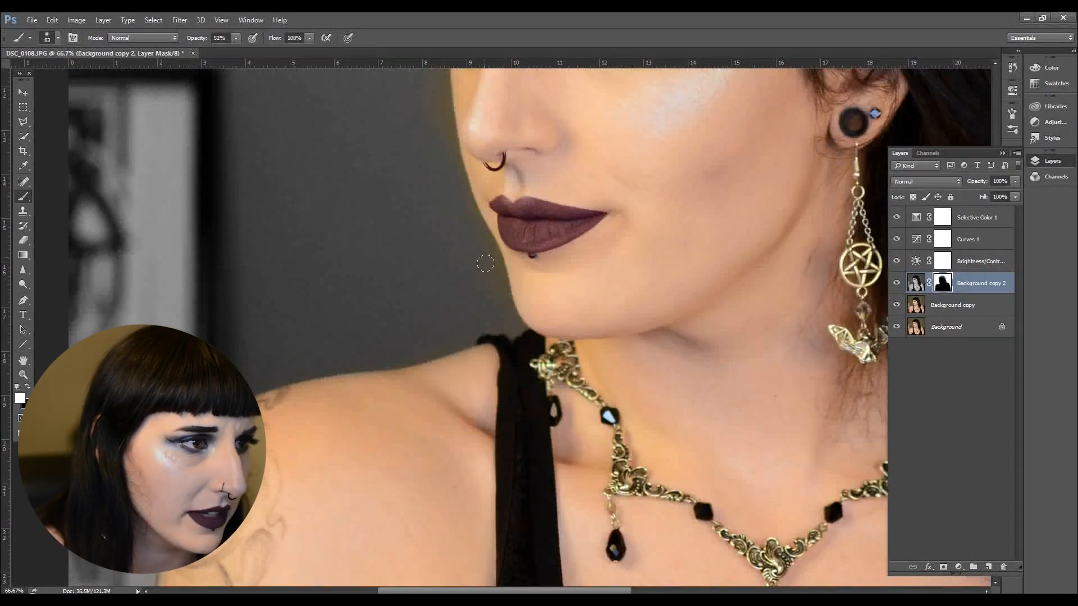
{"action": "left_click_drag", "start_coordinate": [417, 207], "coordinate": [392, 359]}
{"action": "left_click_drag", "start_coordinate": [423, 166], "coordinate": [423, 326]}
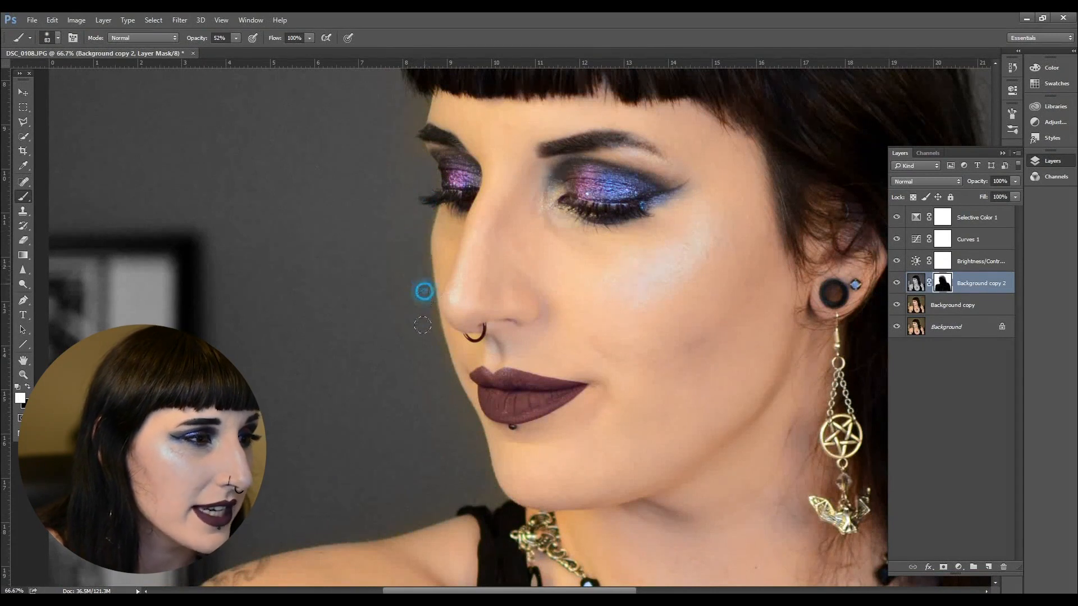
Paint white on the mask around the forehead, the fringe and the top of the hair to clear the colored halo
{"action": "left_click_drag", "start_coordinate": [366, 214], "coordinate": [354, 298]}
{"action": "mouse_move", "coordinate": [378, 386]}
{"action": "left_mouse_down"}
{"action": "mouse_move", "coordinate": [386, 196]}
{"action": "mouse_move", "coordinate": [399, 178]}
{"action": "left_mouse_up"}
{"action": "left_click_drag", "start_coordinate": [309, 216], "coordinate": [272, 306]}
{"action": "mouse_move", "coordinate": [388, 140]}
{"action": "left_mouse_down"}
{"action": "mouse_move", "coordinate": [330, 214]}
{"action": "mouse_move", "coordinate": [321, 213]}
{"action": "mouse_move", "coordinate": [333, 186]}
{"action": "mouse_move", "coordinate": [278, 245]}
{"action": "mouse_move", "coordinate": [418, 144]}
{"action": "mouse_move", "coordinate": [275, 265]}
{"action": "left_mouse_up"}
{"action": "mouse_move", "coordinate": [443, 164]}
{"action": "left_mouse_down"}
{"action": "mouse_move", "coordinate": [447, 150]}
{"action": "mouse_move", "coordinate": [337, 201]}
{"action": "left_mouse_up"}
{"action": "left_click_drag", "start_coordinate": [317, 212], "coordinate": [256, 233]}
{"action": "mouse_move", "coordinate": [422, 156]}
{"action": "left_mouse_down"}
{"action": "mouse_move", "coordinate": [547, 167]}
{"action": "mouse_move", "coordinate": [515, 120]}
{"action": "mouse_move", "coordinate": [601, 162]}
{"action": "left_mouse_up"}
Paint white on the mask along the back edge of the hair down to the raised hand
{"action": "mouse_move", "coordinate": [775, 334]}
{"action": "left_mouse_down"}
{"action": "mouse_move", "coordinate": [534, 186]}
{"action": "mouse_move", "coordinate": [560, 302]}
{"action": "left_mouse_up"}
{"action": "left_click_drag", "start_coordinate": [553, 245], "coordinate": [566, 306]}
{"action": "left_click_drag", "start_coordinate": [664, 408], "coordinate": [490, 191]}
{"action": "left_click_drag", "start_coordinate": [421, 254], "coordinate": [405, 163]}
{"action": "mouse_move", "coordinate": [445, 239]}
{"action": "left_mouse_down"}
{"action": "mouse_move", "coordinate": [534, 422]}
{"action": "mouse_move", "coordinate": [523, 410]}
{"action": "mouse_move", "coordinate": [541, 409]}
{"action": "mouse_move", "coordinate": [517, 387]}
{"action": "left_mouse_up"}
{"action": "left_click_drag", "start_coordinate": [663, 427], "coordinate": [579, 305]}
{"action": "left_click_drag", "start_coordinate": [513, 327], "coordinate": [533, 348]}
{"action": "mouse_move", "coordinate": [522, 343]}
{"action": "left_mouse_down"}
{"action": "mouse_move", "coordinate": [581, 410]}
{"action": "mouse_move", "coordinate": [608, 459]}
{"action": "mouse_move", "coordinate": [573, 419]}
{"action": "mouse_move", "coordinate": [606, 473]}
{"action": "mouse_move", "coordinate": [640, 484]}
{"action": "left_mouse_up"}
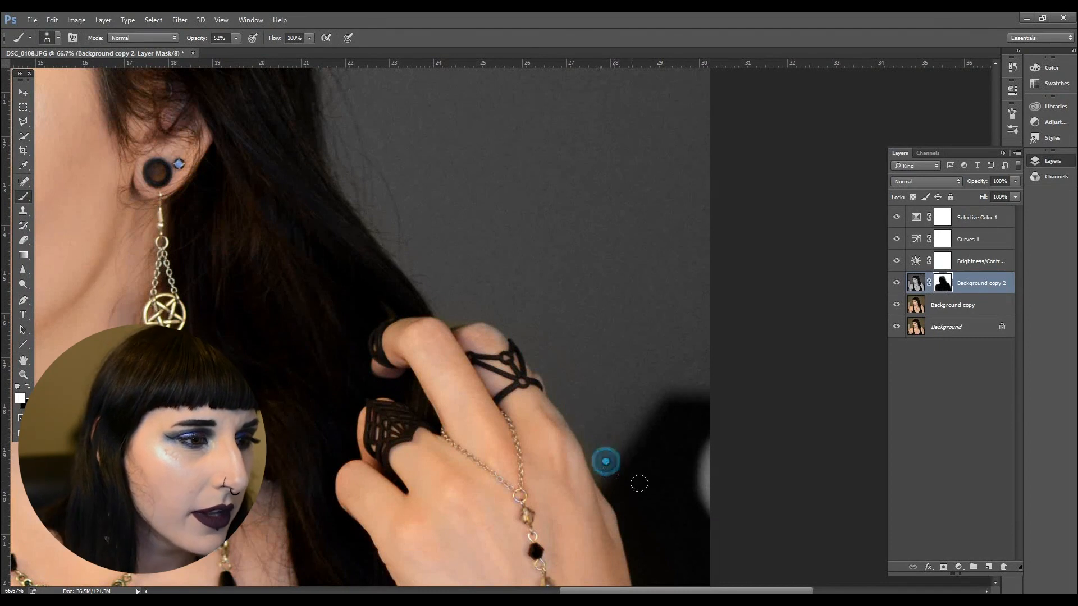
Paint white on the mask around the raised hand, the wrist and the outer edge of the forearm
{"action": "left_click_drag", "start_coordinate": [628, 445], "coordinate": [556, 322]}
{"action": "left_click_drag", "start_coordinate": [496, 283], "coordinate": [566, 484]}
{"action": "left_click_drag", "start_coordinate": [560, 440], "coordinate": [568, 469]}
{"action": "left_click_drag", "start_coordinate": [357, 148], "coordinate": [332, 123]}
{"action": "left_click_drag", "start_coordinate": [598, 423], "coordinate": [510, 247]}
{"action": "left_click_drag", "start_coordinate": [475, 297], "coordinate": [491, 368]}
{"action": "left_click_drag", "start_coordinate": [493, 341], "coordinate": [500, 452]}
{"action": "left_click_drag", "start_coordinate": [500, 465], "coordinate": [508, 522]}
{"action": "left_click_drag", "start_coordinate": [515, 539], "coordinate": [514, 573]}
{"action": "left_click_drag", "start_coordinate": [517, 571], "coordinate": [512, 583]}
{"action": "left_click_drag", "start_coordinate": [505, 492], "coordinate": [488, 378]}
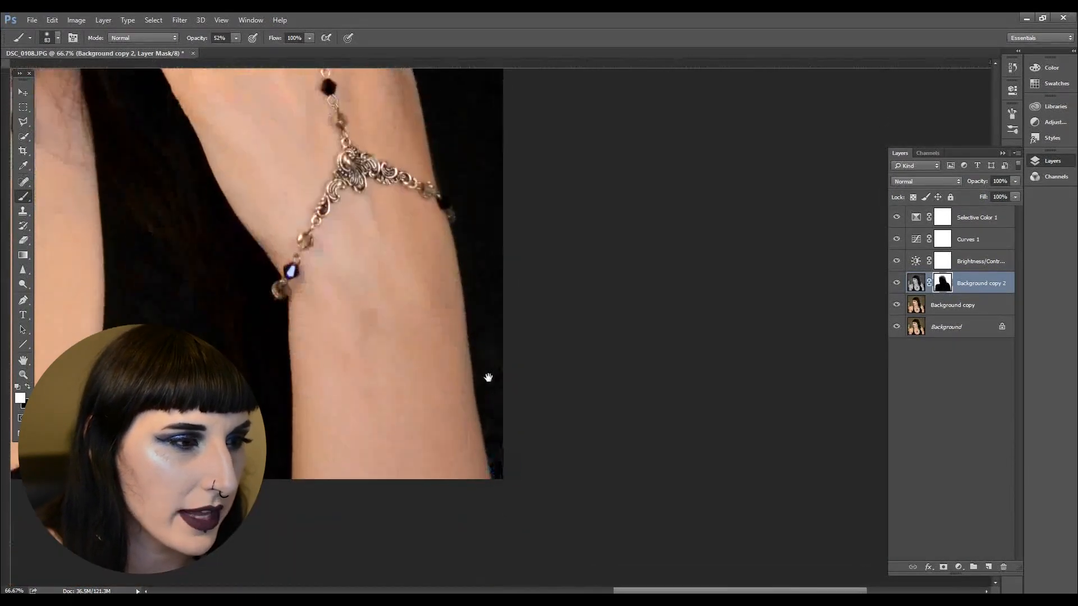
Compare the original photo with the edit by hiding every layer above the background and showing each one again
{"action": "scroll", "coordinate": [507, 399], "scroll_direction": "down", "scroll_amount": 2}
{"action": "key", "text": "ctrl+r"}
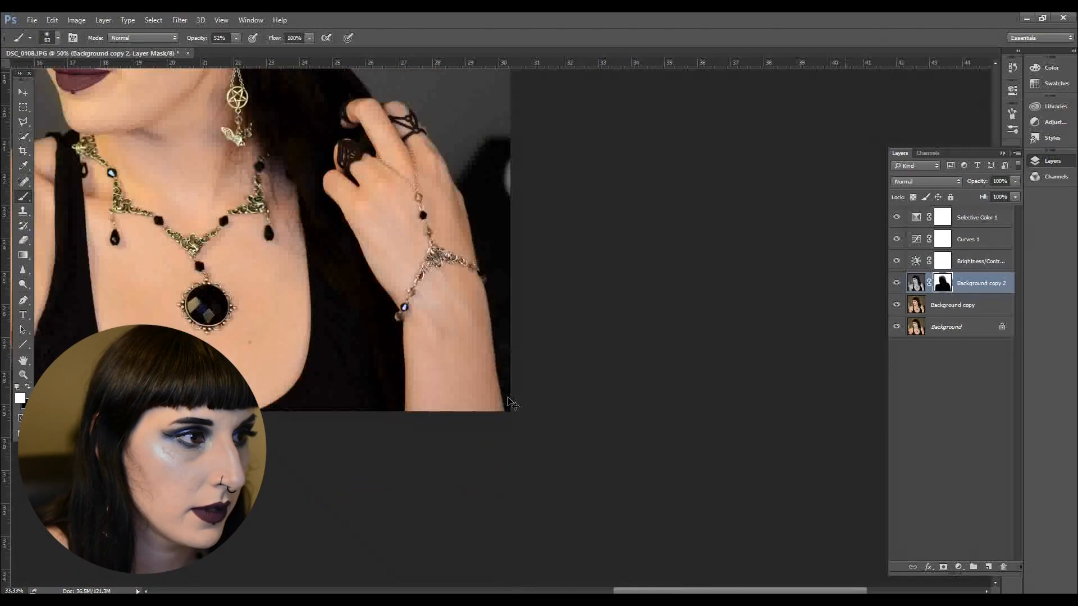
{"action": "scroll", "coordinate": [507, 399], "scroll_direction": "down", "scroll_amount": 1}
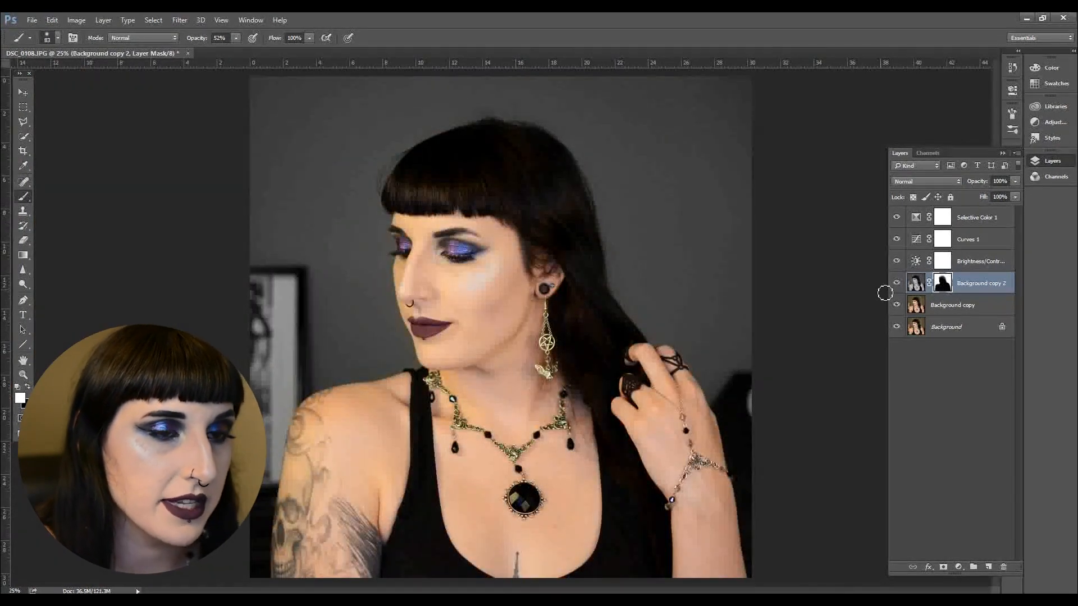
{"action": "left_click_drag", "start_coordinate": [897, 304], "coordinate": [897, 217]}
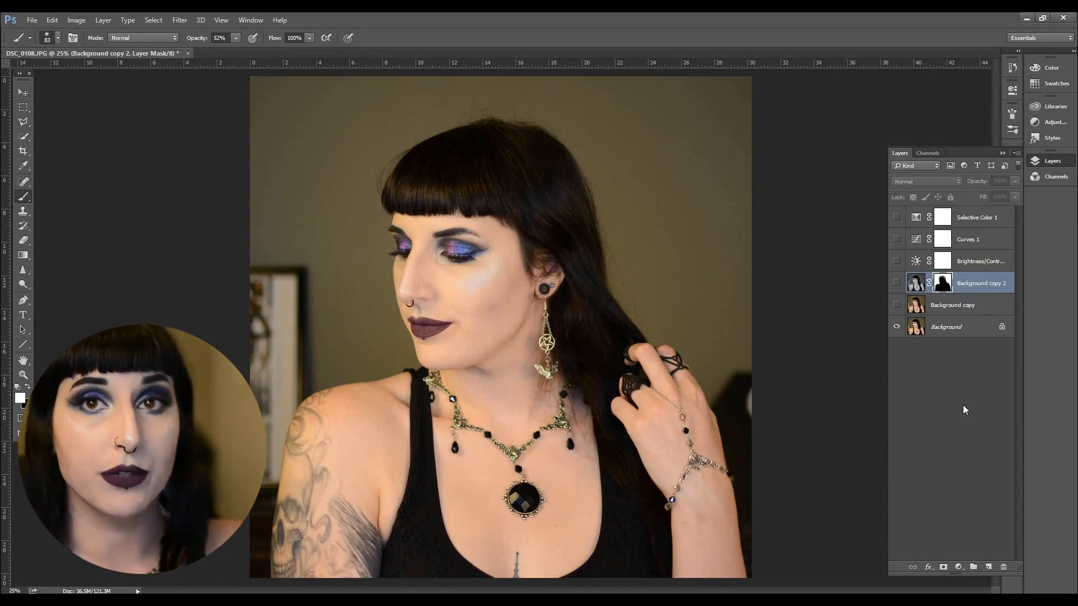
{"action": "left_click", "coordinate": [897, 305]}
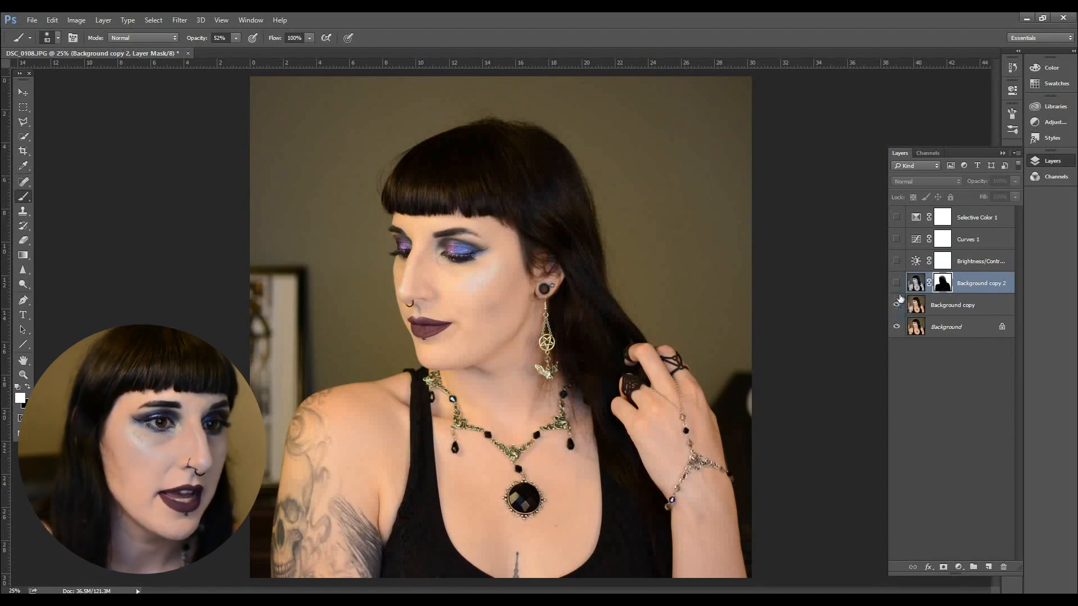
{"action": "left_click", "coordinate": [898, 261]}
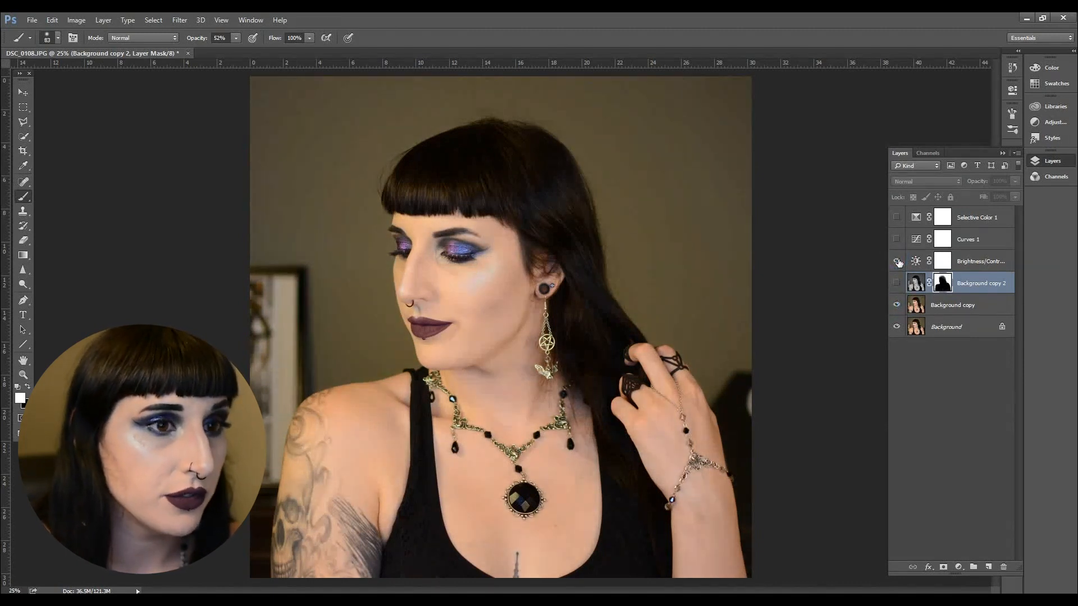
{"action": "left_click", "coordinate": [897, 240]}
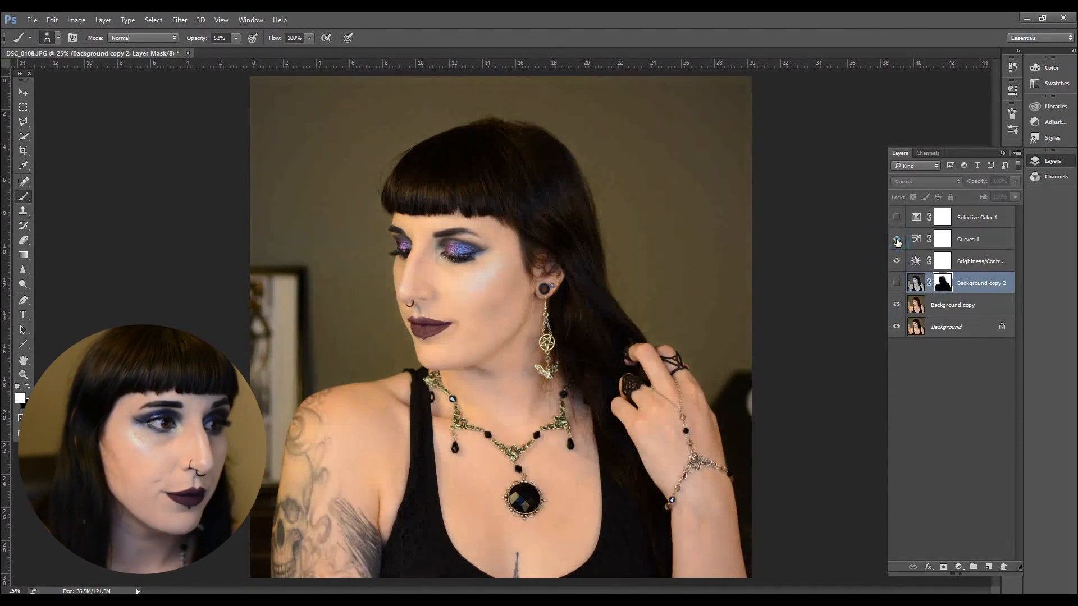
{"action": "left_click", "coordinate": [897, 219]}
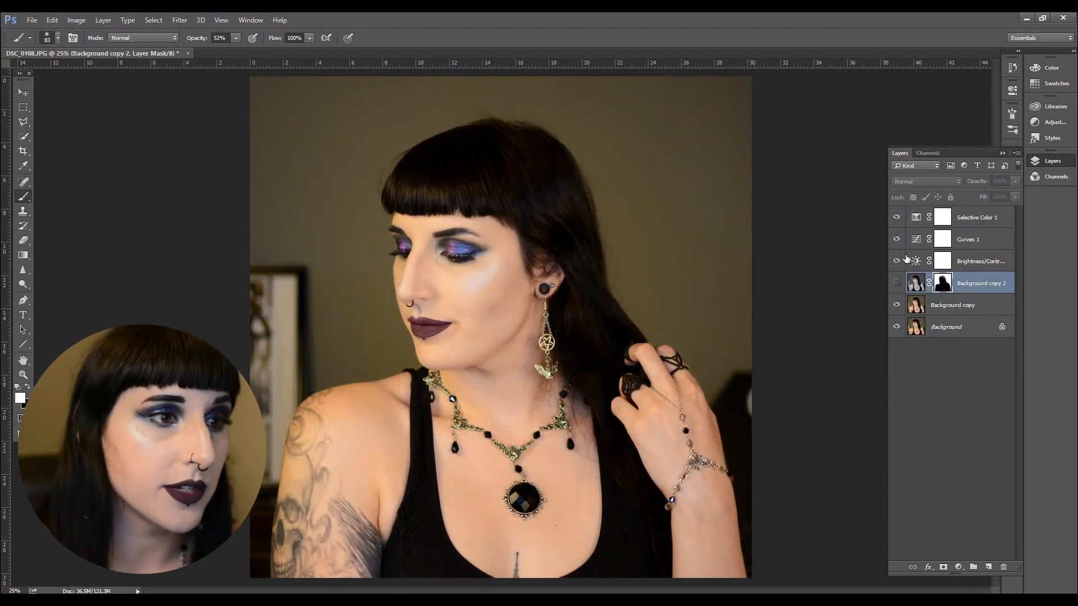
{"action": "left_click", "coordinate": [897, 284]}
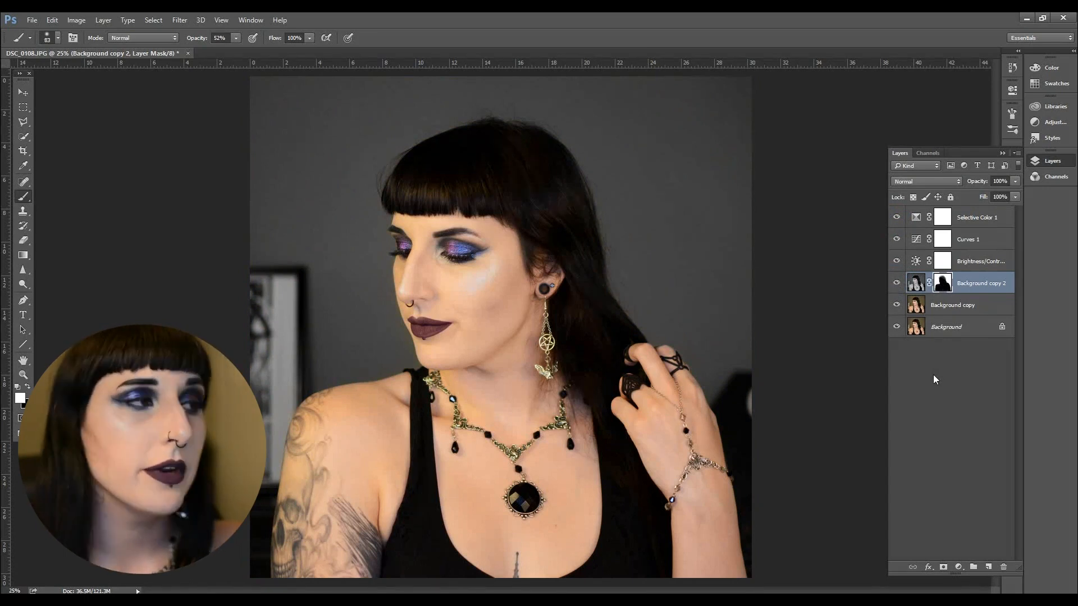
Save the layered image as DSC_0108.psd in the q&a + photoshop folder with Maximize Compatibility on
{"action": "left_click", "coordinate": [32, 19]}
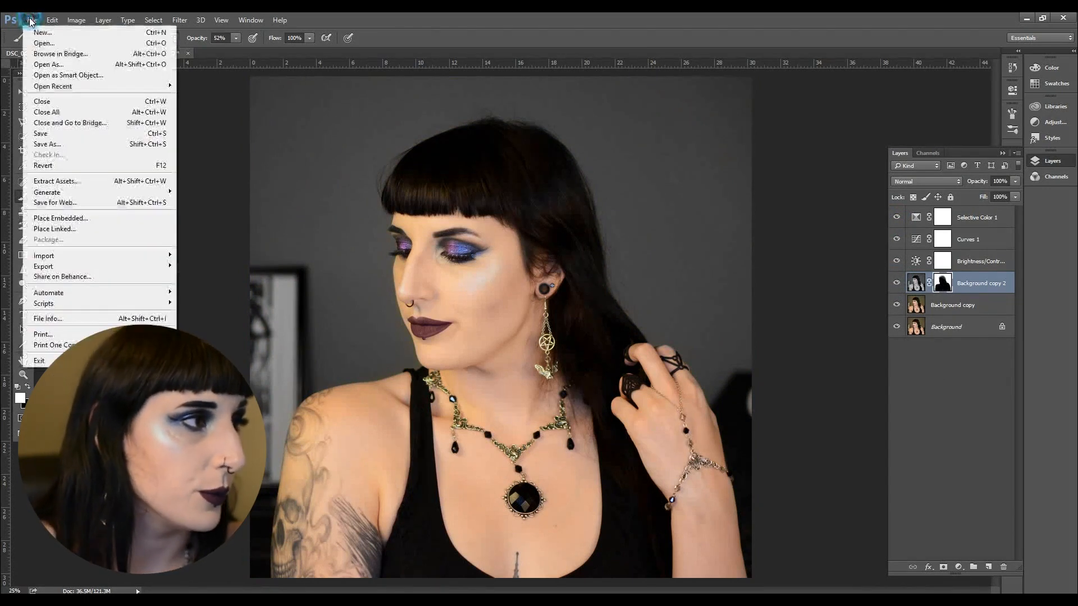
{"action": "left_click", "coordinate": [49, 144]}
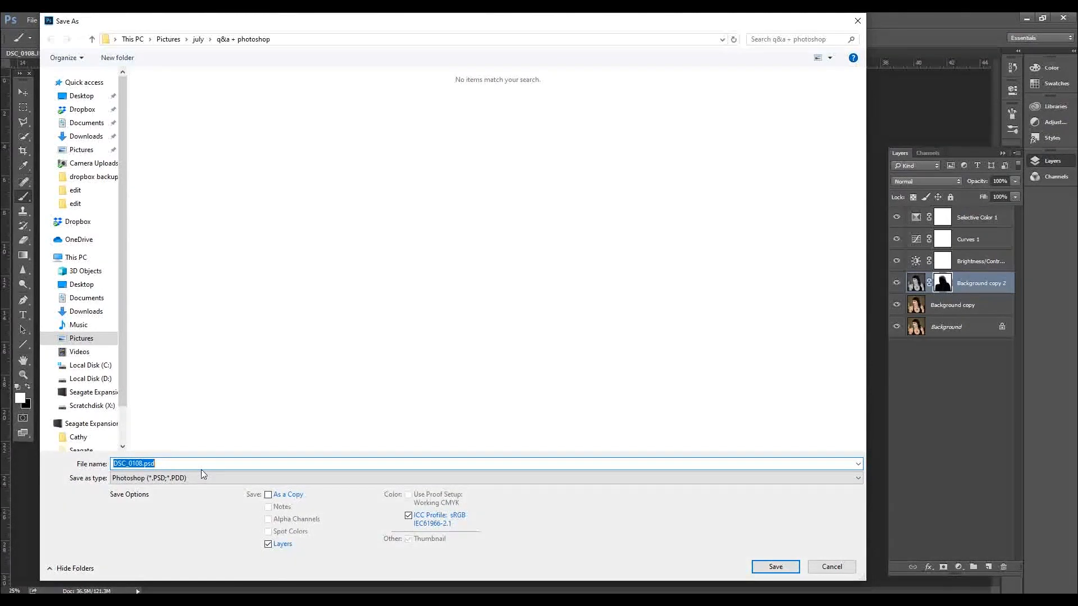
{"action": "left_click", "coordinate": [766, 567]}
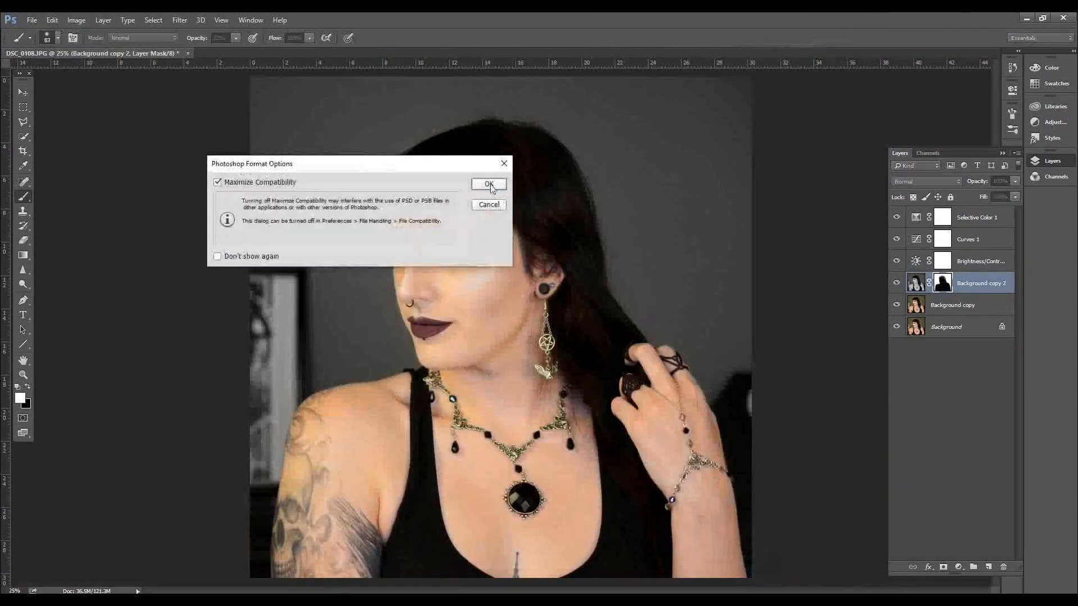
{"action": "left_click", "coordinate": [489, 184]}
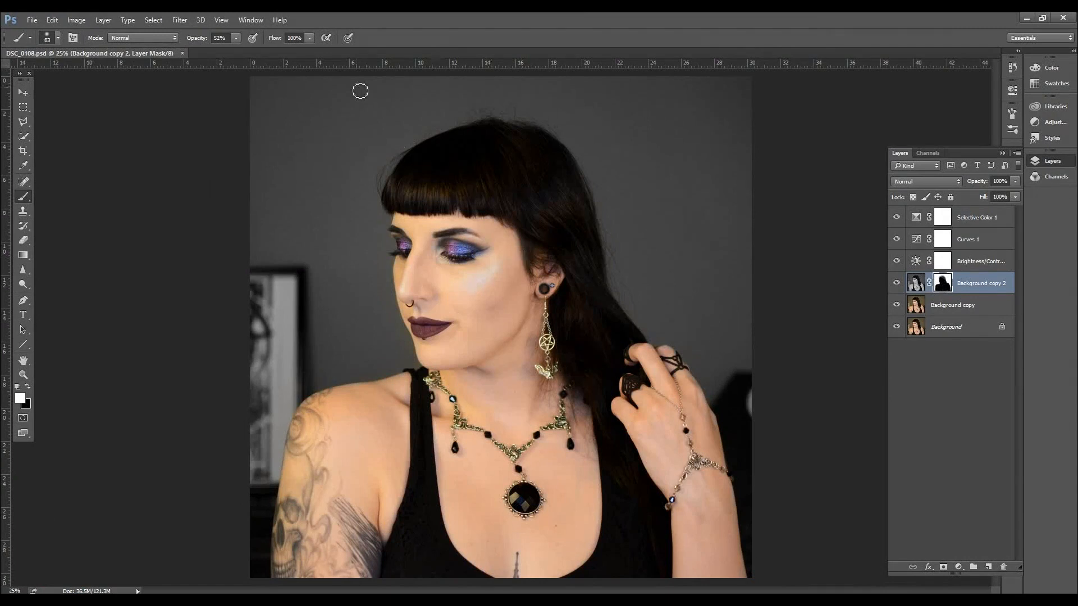
Save a JPEG copy of the image named DSC_0108edit.jpg in the same folder
{"action": "left_click", "coordinate": [32, 20]}
{"action": "left_click", "coordinate": [68, 145]}
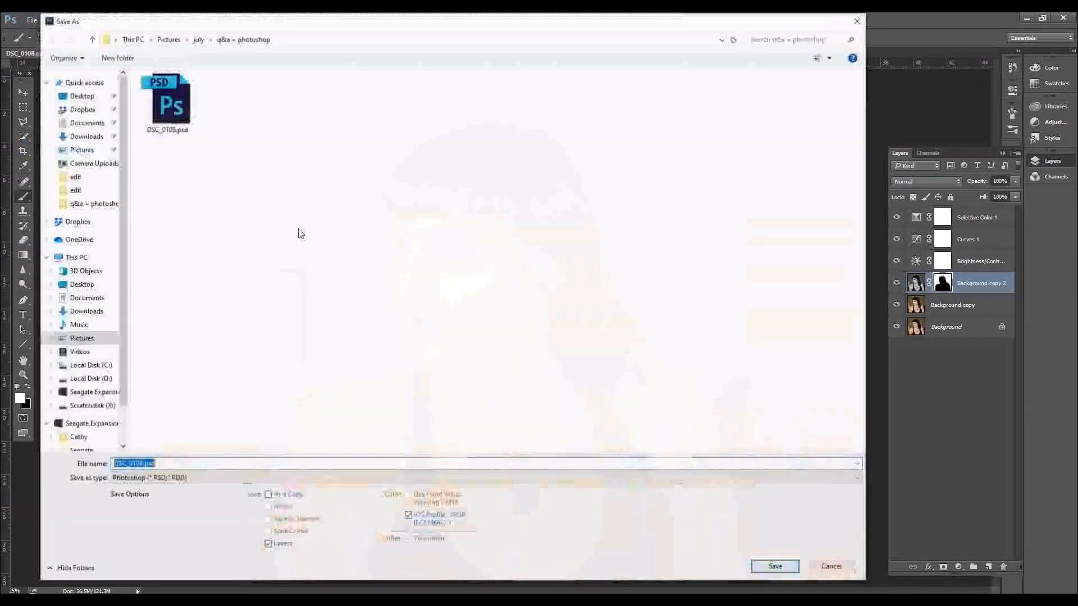
{"action": "left_click", "coordinate": [202, 478]}
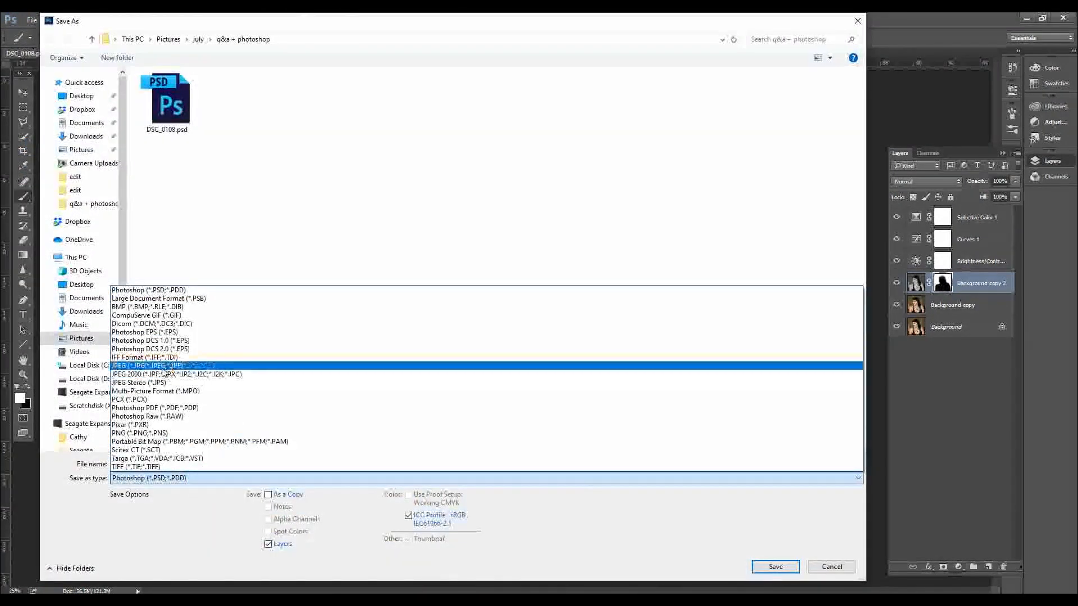
{"action": "left_click", "coordinate": [163, 368]}
{"action": "left_click", "coordinate": [140, 464]}
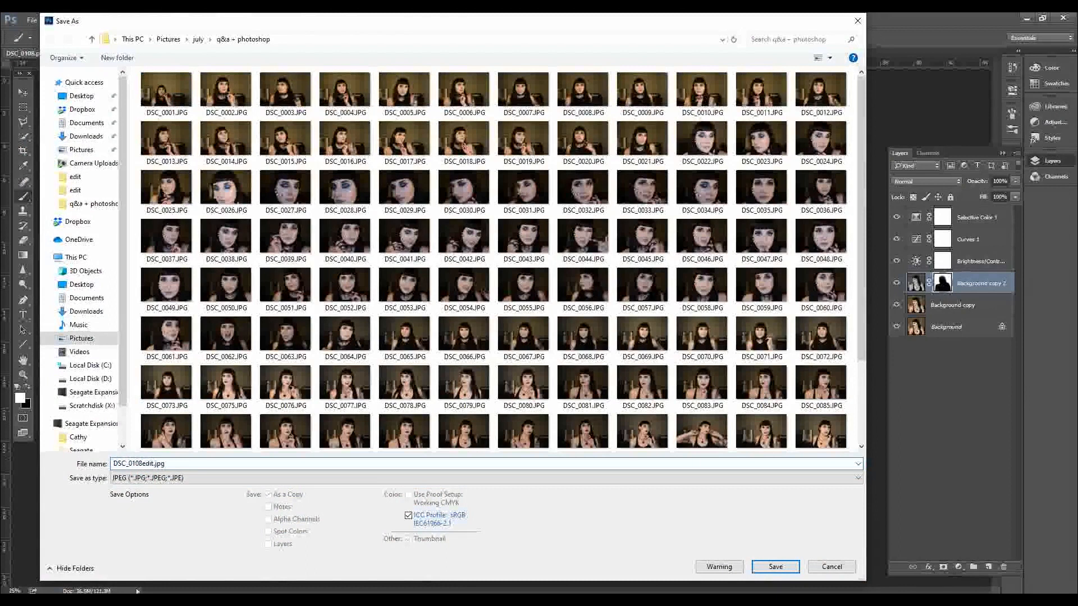
{"action": "key", "text": "Return"}
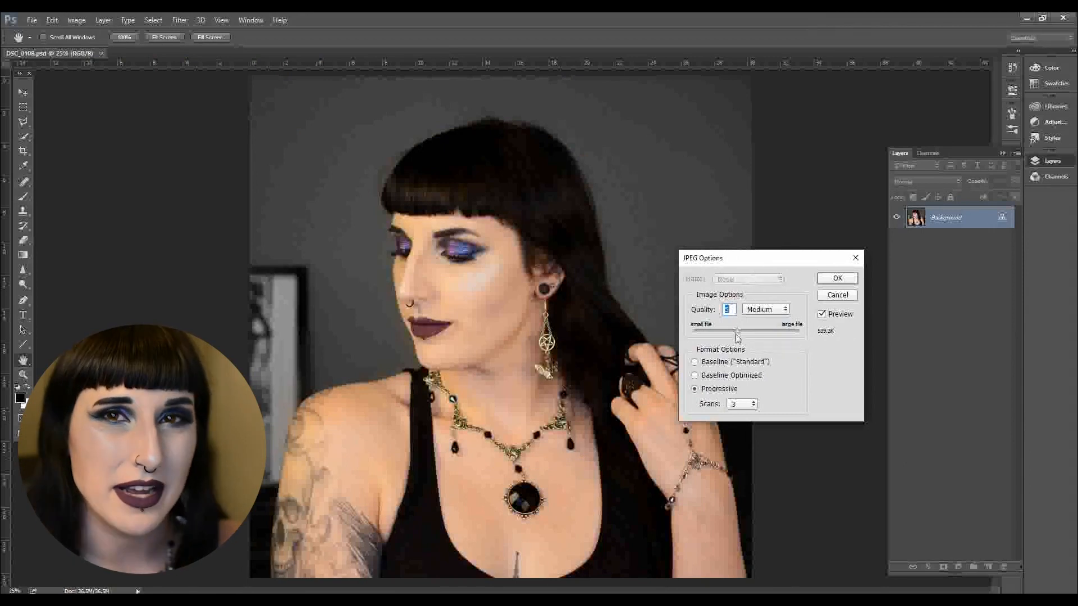
Set the JPEG quality to 10 (Maximum) and finish the export
{"action": "left_click_drag", "start_coordinate": [737, 331], "coordinate": [826, 339]}
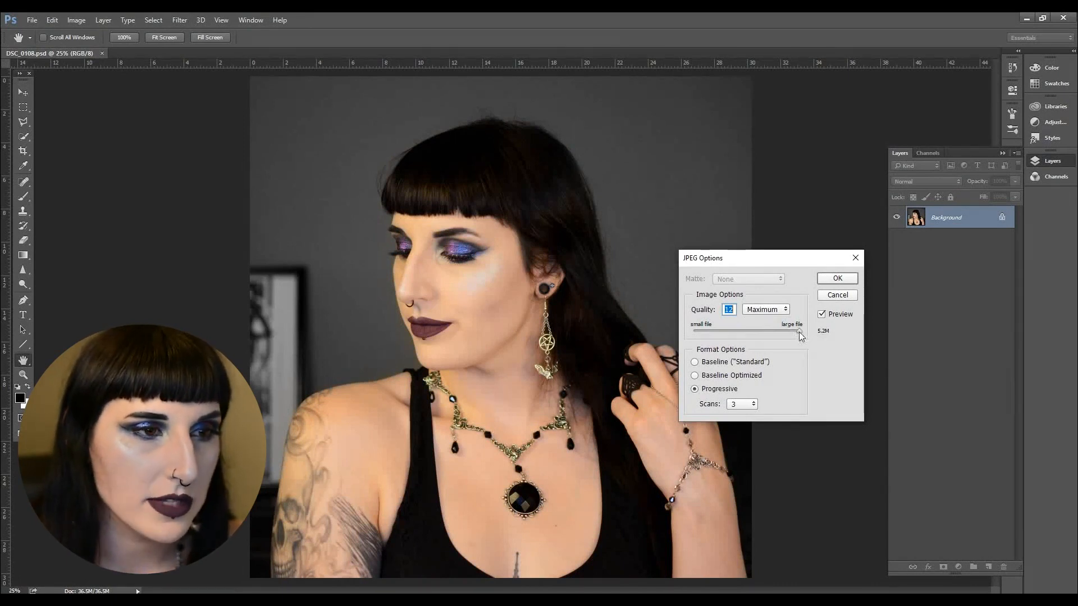
{"action": "left_click_drag", "start_coordinate": [796, 332], "coordinate": [794, 332]}
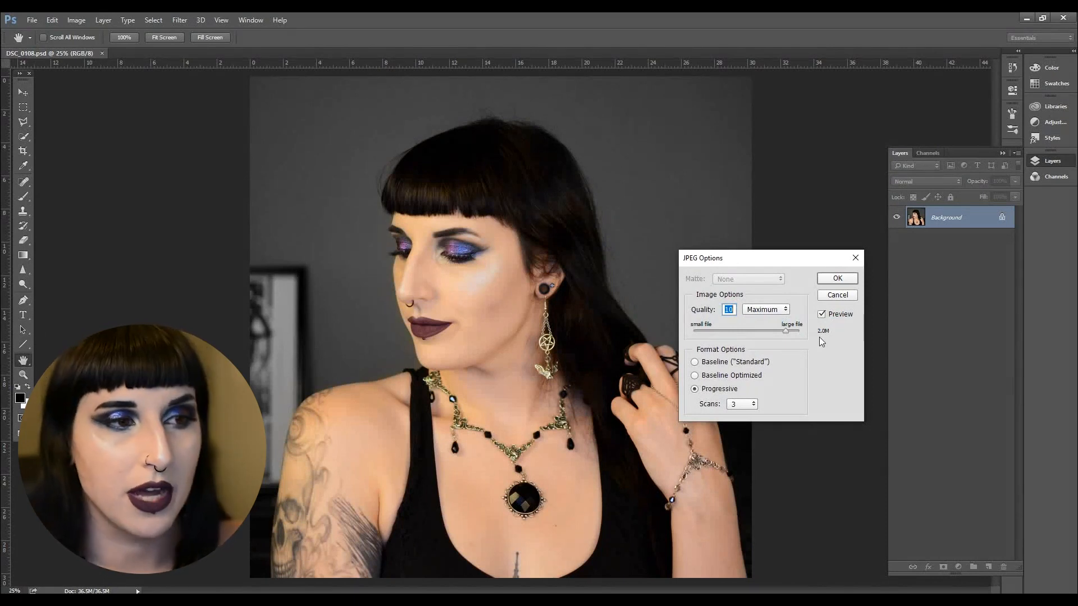
{"action": "left_click", "coordinate": [837, 279]}
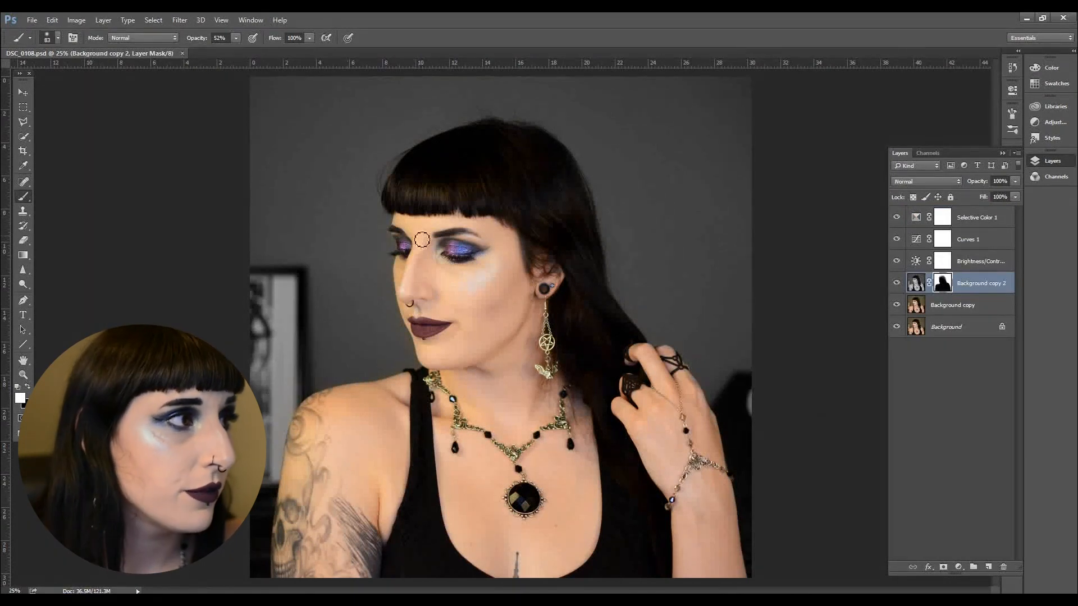
Open the photo DSC_0089.JPG from the q&a + photoshop folder
{"action": "left_click", "coordinate": [32, 20]}
{"action": "left_click", "coordinate": [44, 43]}
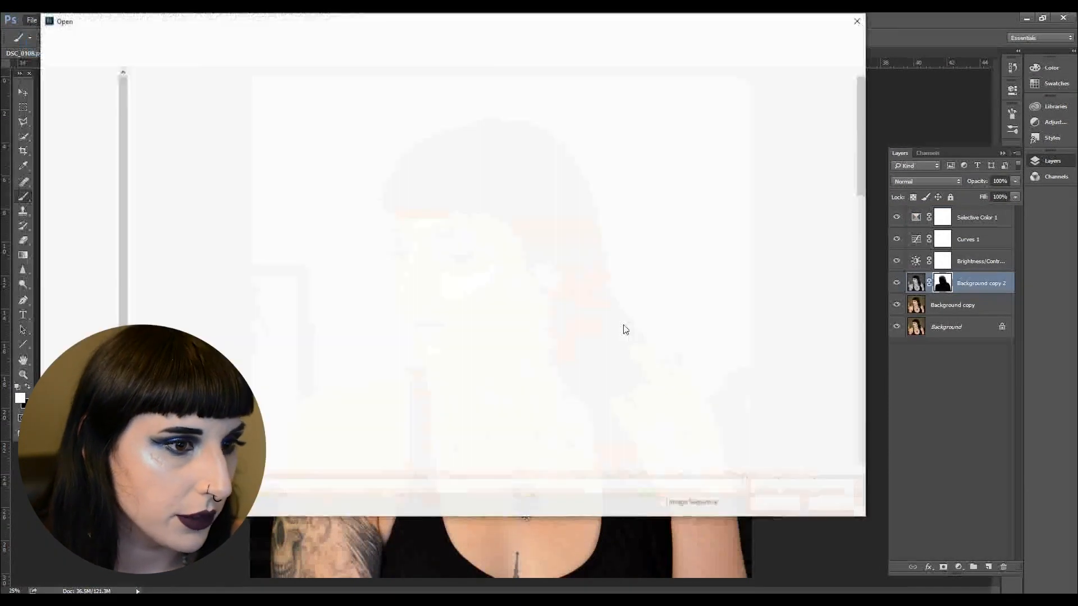
{"action": "scroll", "coordinate": [724, 410], "scroll_direction": "down", "scroll_amount": 6}
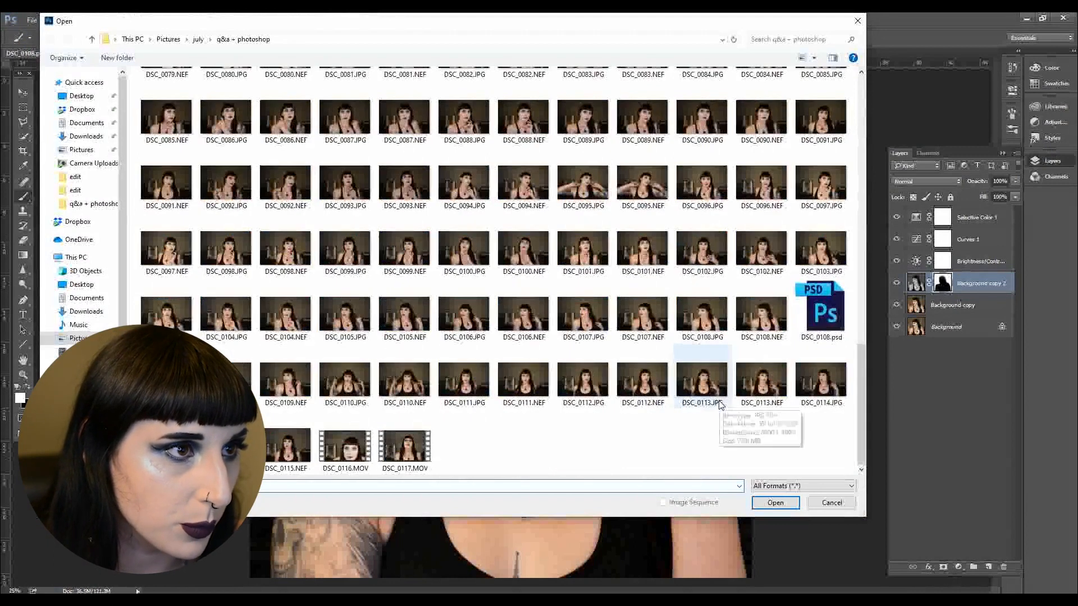
{"action": "double_click", "coordinate": [583, 119]}
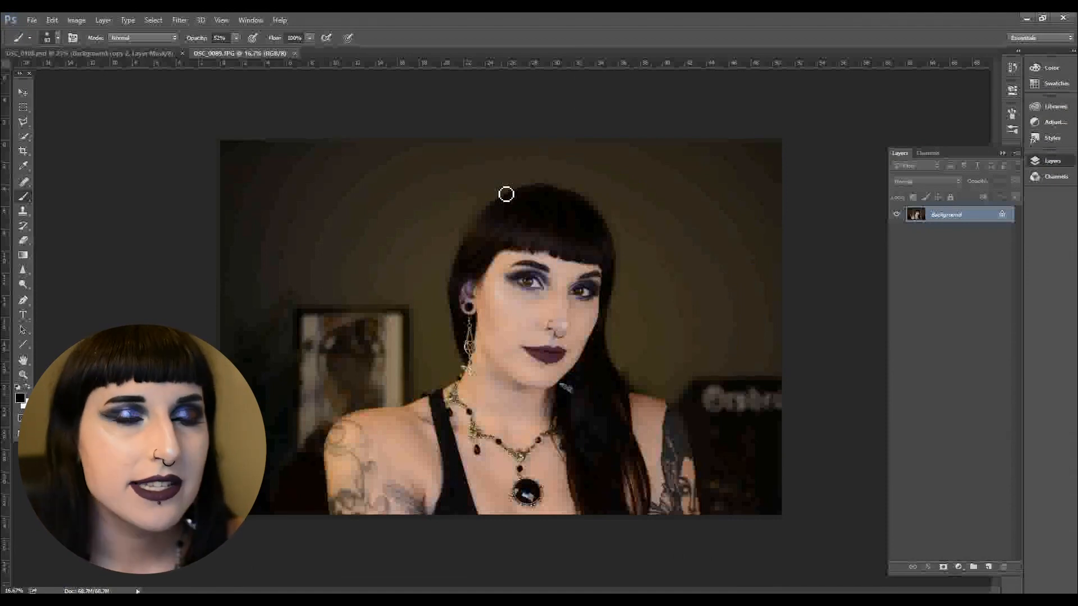
Copy the Selective Color, Curves and Brightness/Contrast adjustment layers from DSC_0108.psd into the DSC_0089.JPG document
{"action": "left_click", "coordinate": [72, 53]}
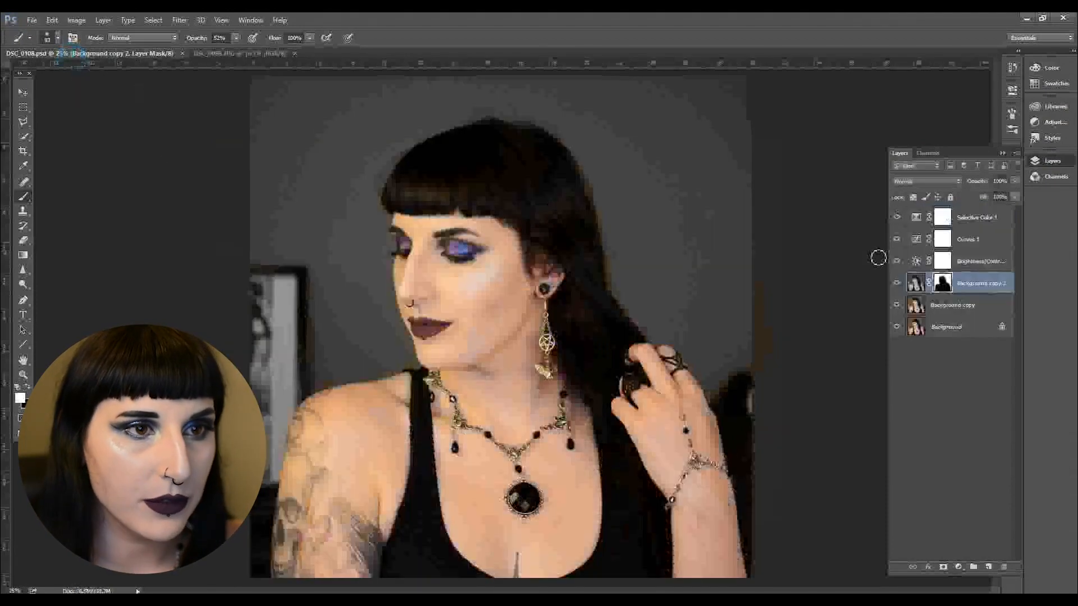
{"action": "left_click", "coordinate": [967, 217]}
{"action": "left_click", "coordinate": [972, 262], "text": "shift"}
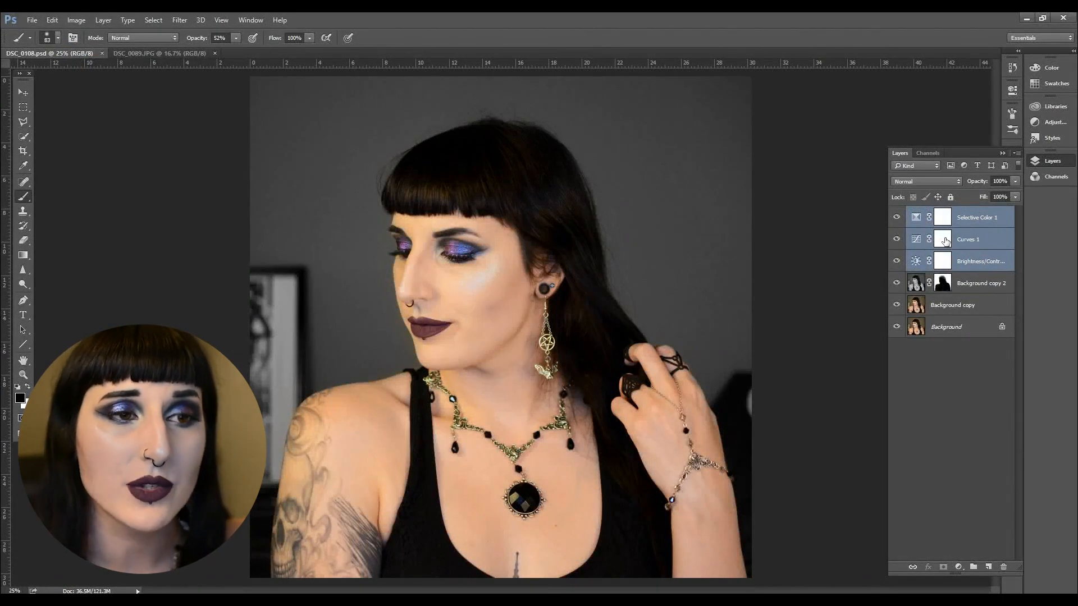
{"action": "left_click", "coordinate": [26, 92]}
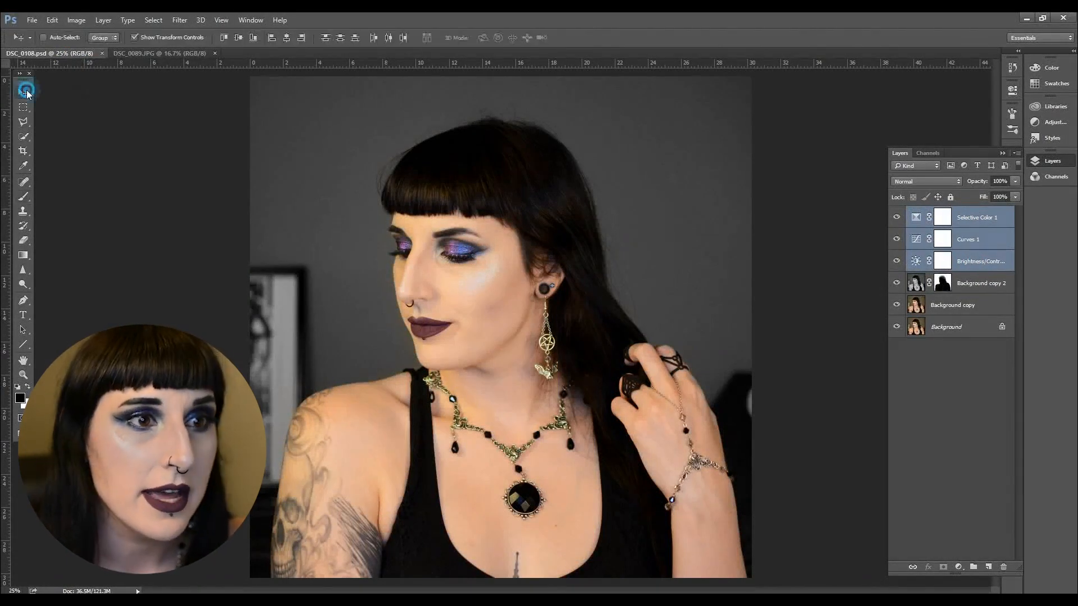
{"action": "left_click", "coordinate": [316, 225]}
{"action": "left_click_drag", "start_coordinate": [316, 225], "coordinate": [381, 261]}
Compare DSC_0089.JPG with and without the three copied adjustment layers, leaving them all visible
{"action": "left_click", "coordinate": [897, 247]}
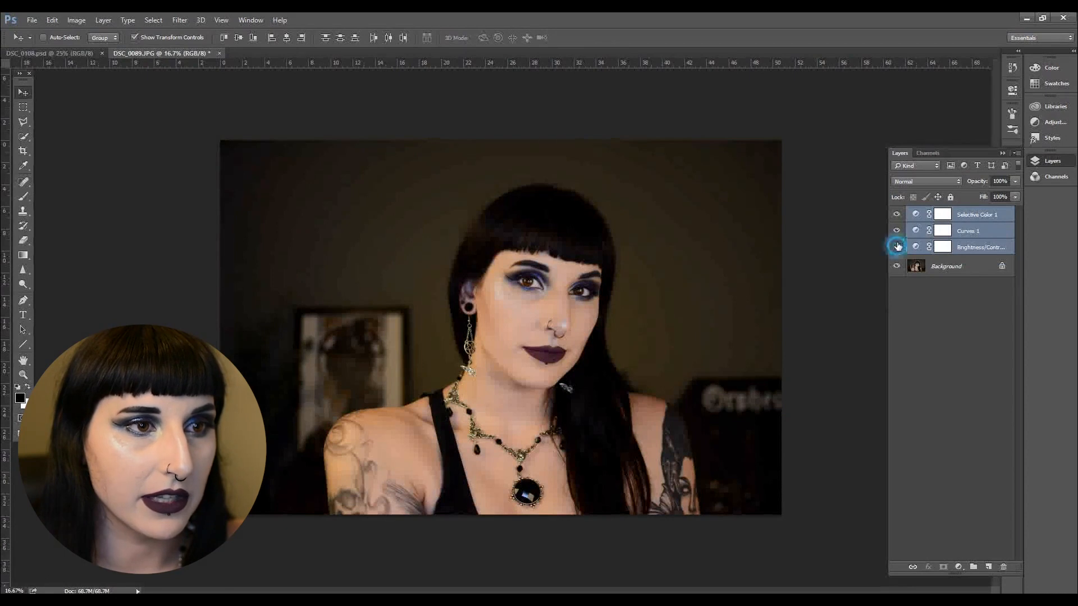
{"action": "left_click", "coordinate": [896, 232]}
{"action": "left_click", "coordinate": [898, 215]}
{"action": "left_click", "coordinate": [901, 247]}
{"action": "left_click", "coordinate": [897, 231]}
{"action": "left_click", "coordinate": [896, 215]}
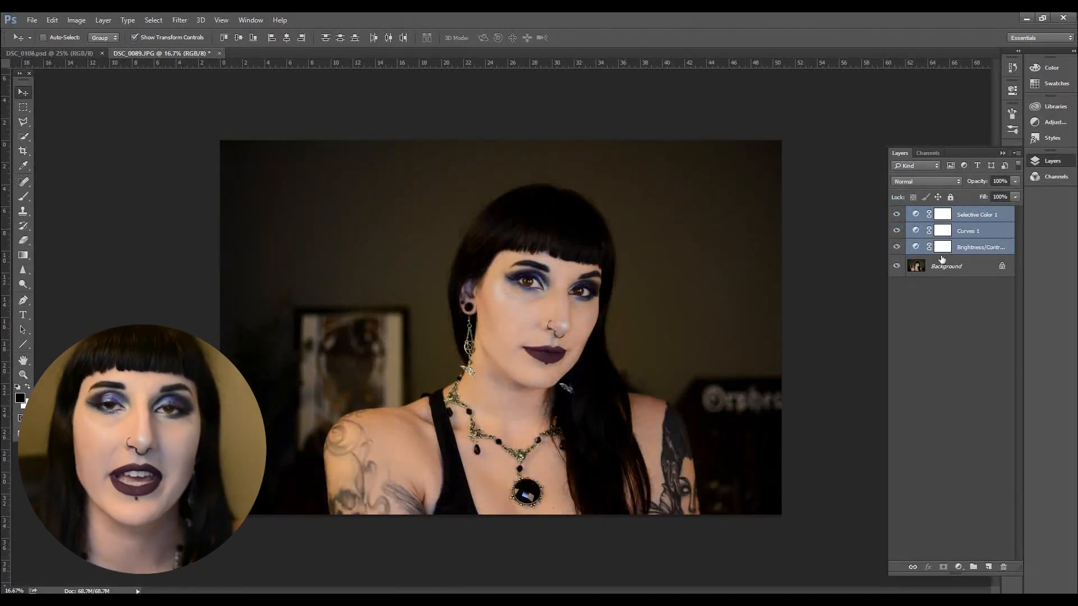